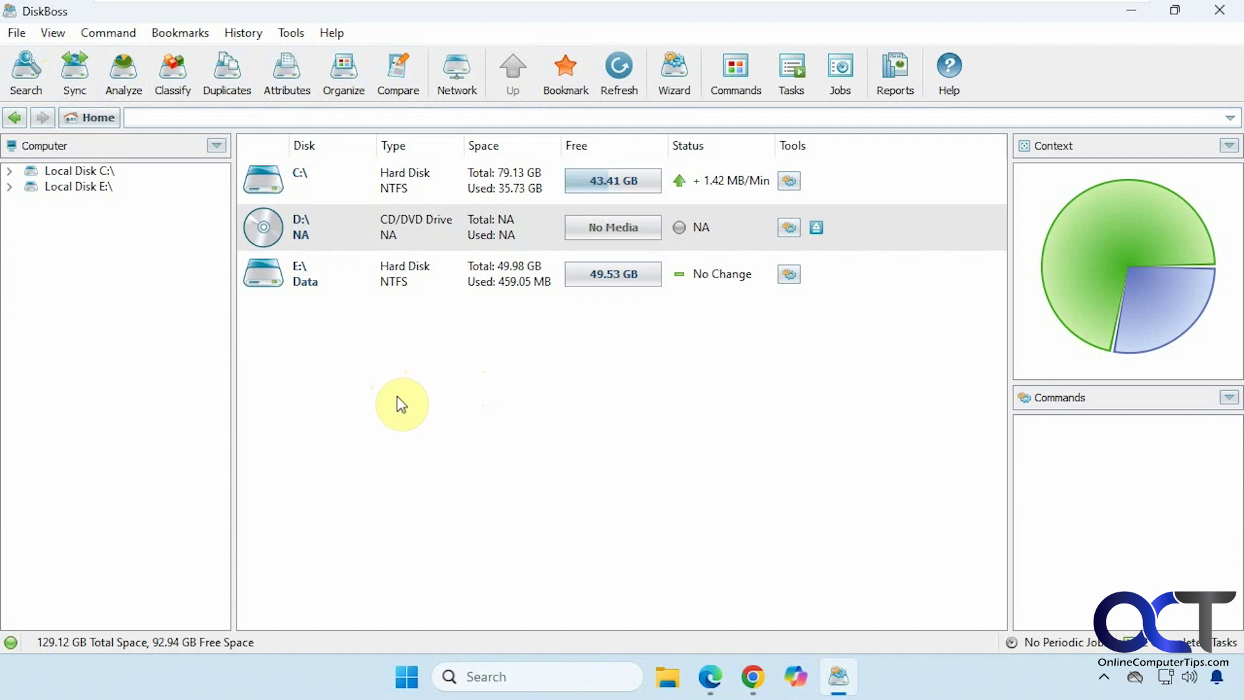
# Step: Start a file search with a File Name contains 'sales' rule and add a second, empty rule row
pyautogui.click(23, 82)
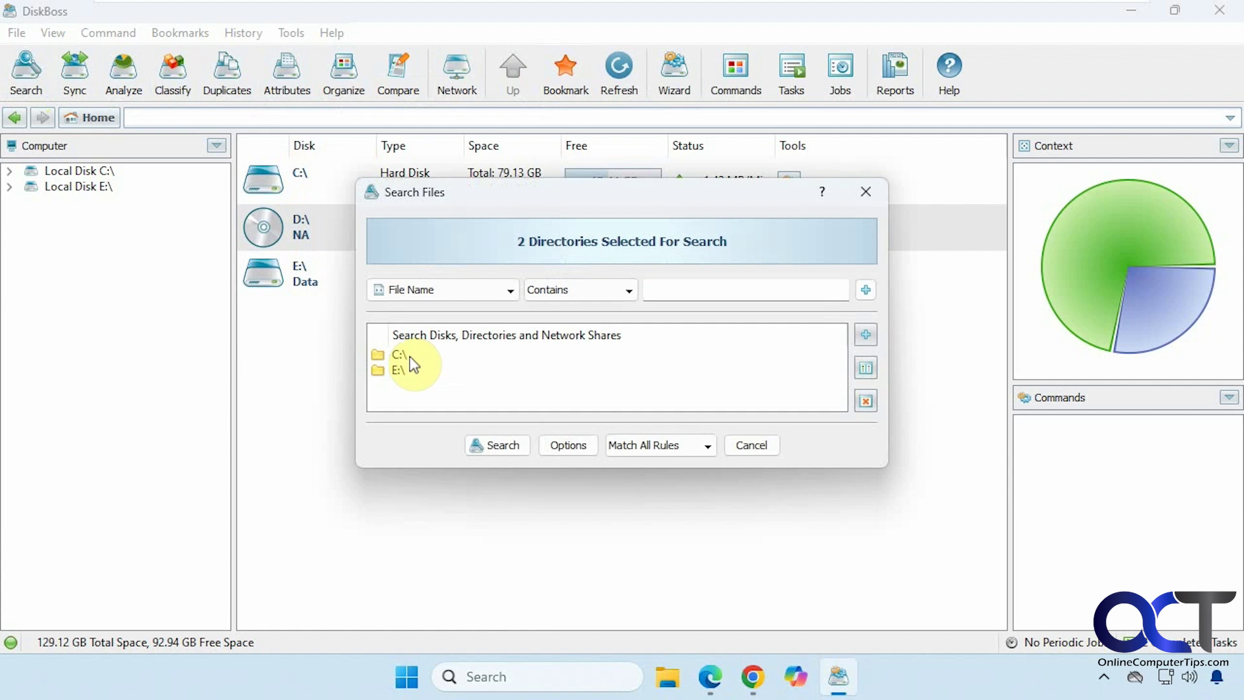
pyautogui.click(687, 287)
pyautogui.click(510, 295)
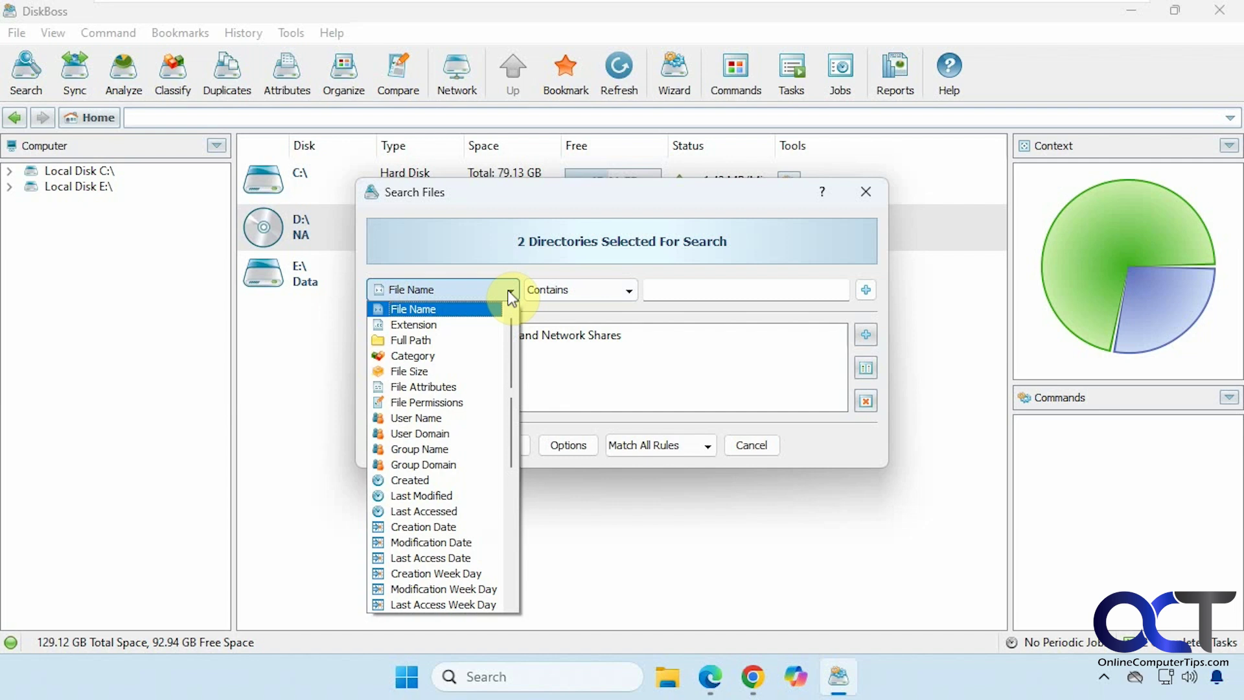
pyautogui.click(511, 292)
pyautogui.click(570, 292)
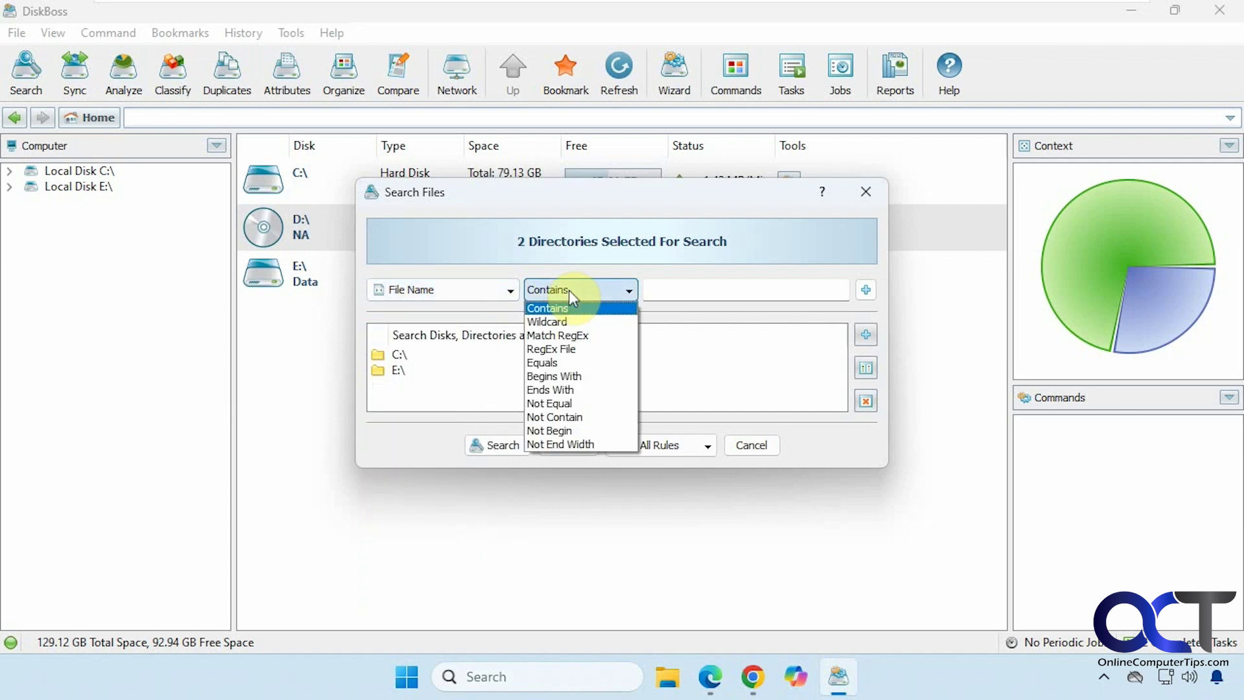
pyautogui.click(569, 290)
pyautogui.click(693, 287)
pyautogui.write('sales')
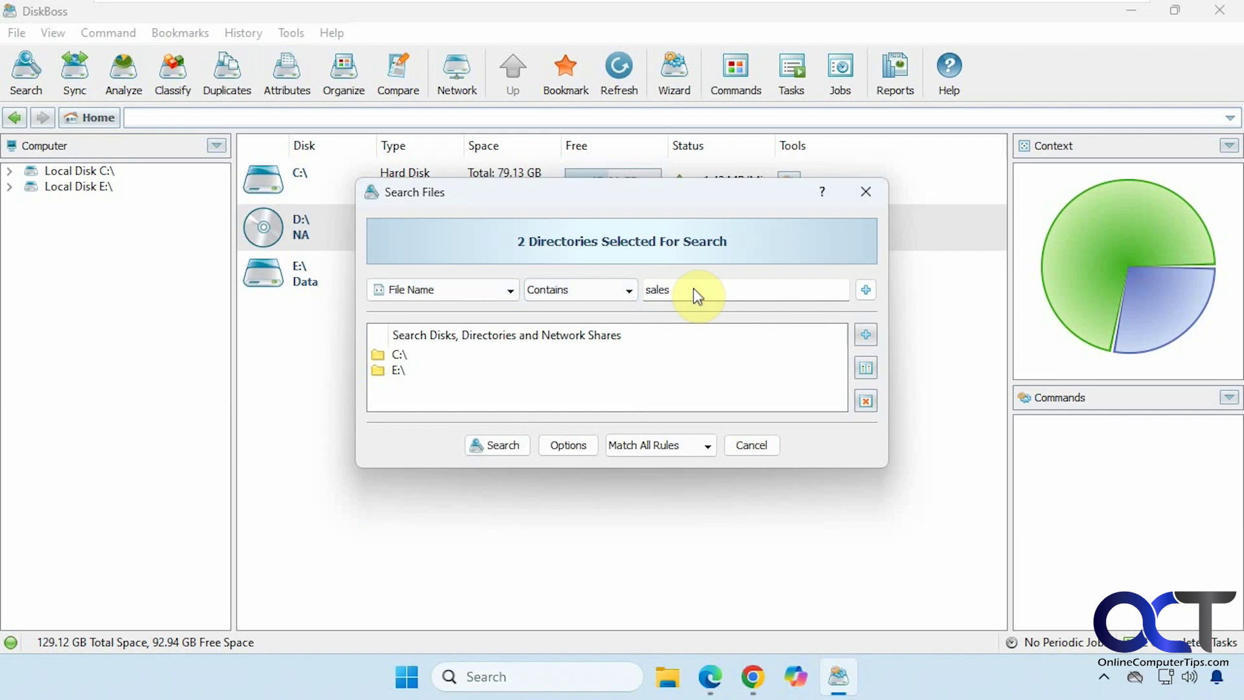
pyautogui.click(866, 289)
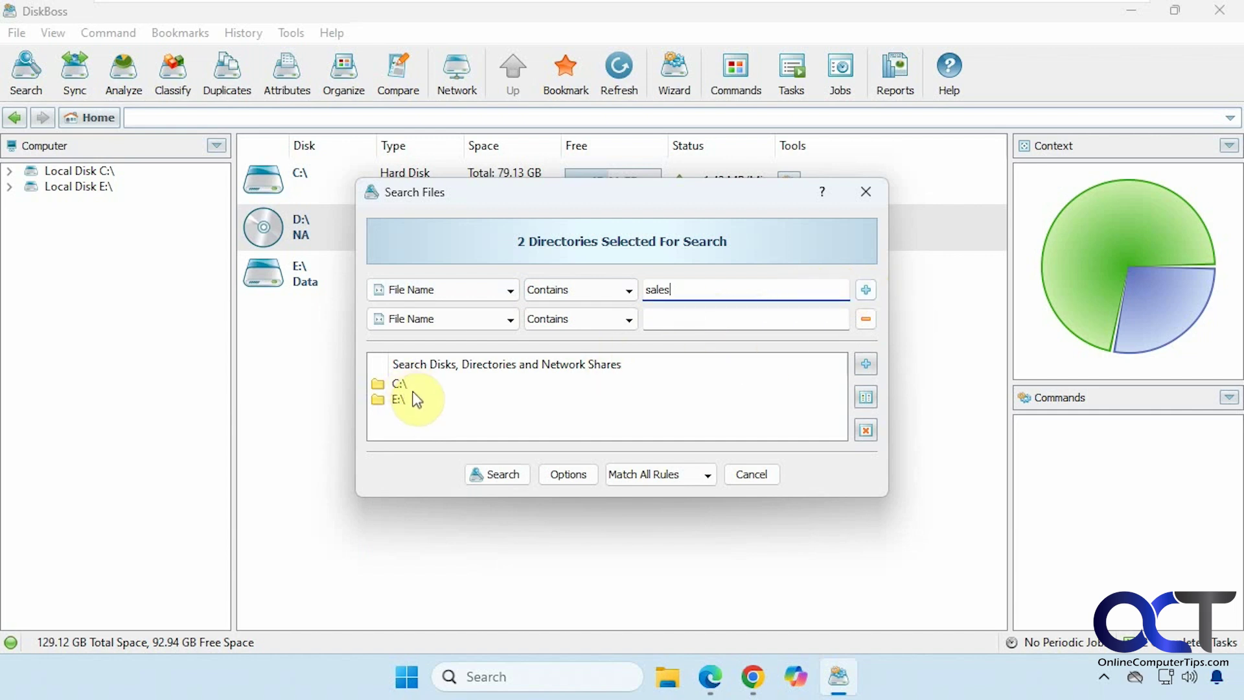
pyautogui.click(642, 476)
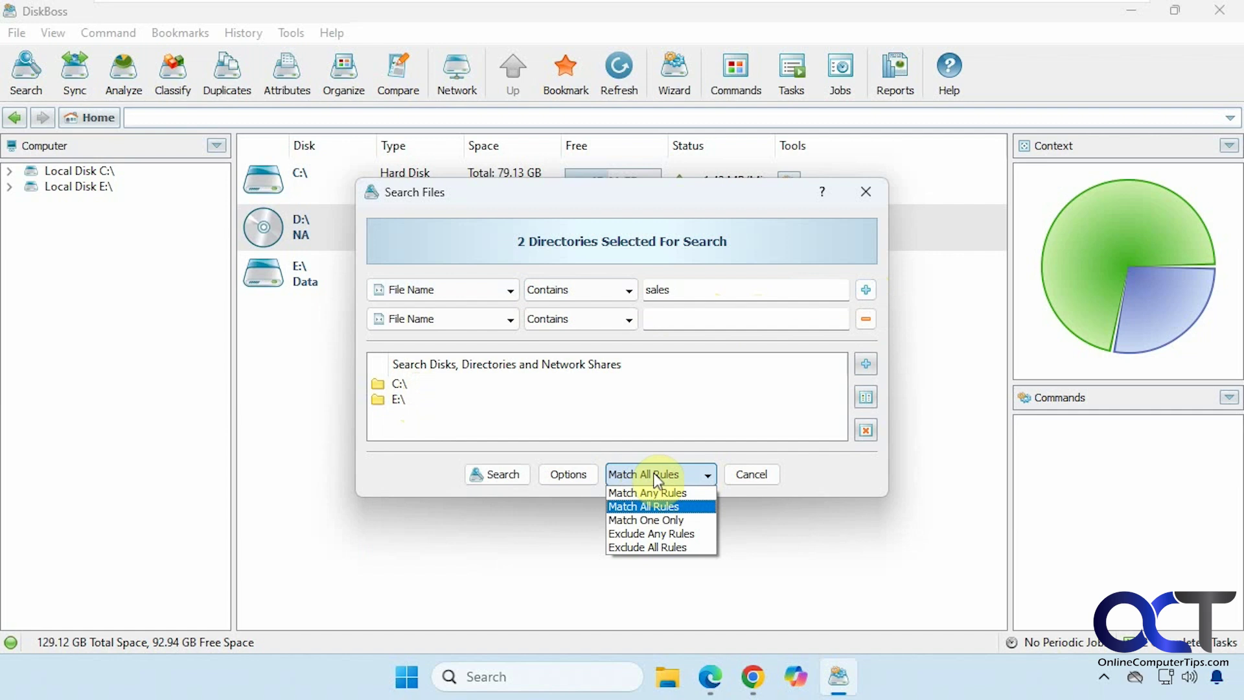
# Step: Keep Match All Rules and review the search option pages without changing them
pyautogui.click(643, 476)
pyautogui.click(566, 477)
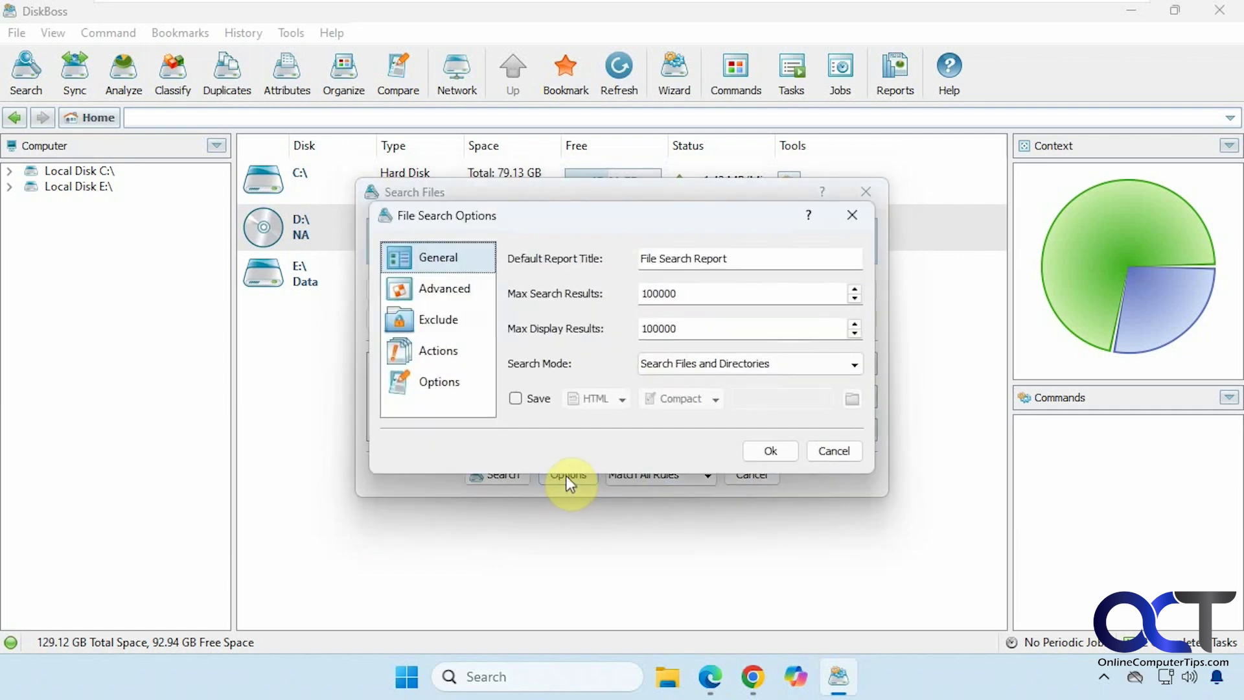
pyautogui.click(459, 291)
pyautogui.click(444, 325)
pyautogui.click(453, 352)
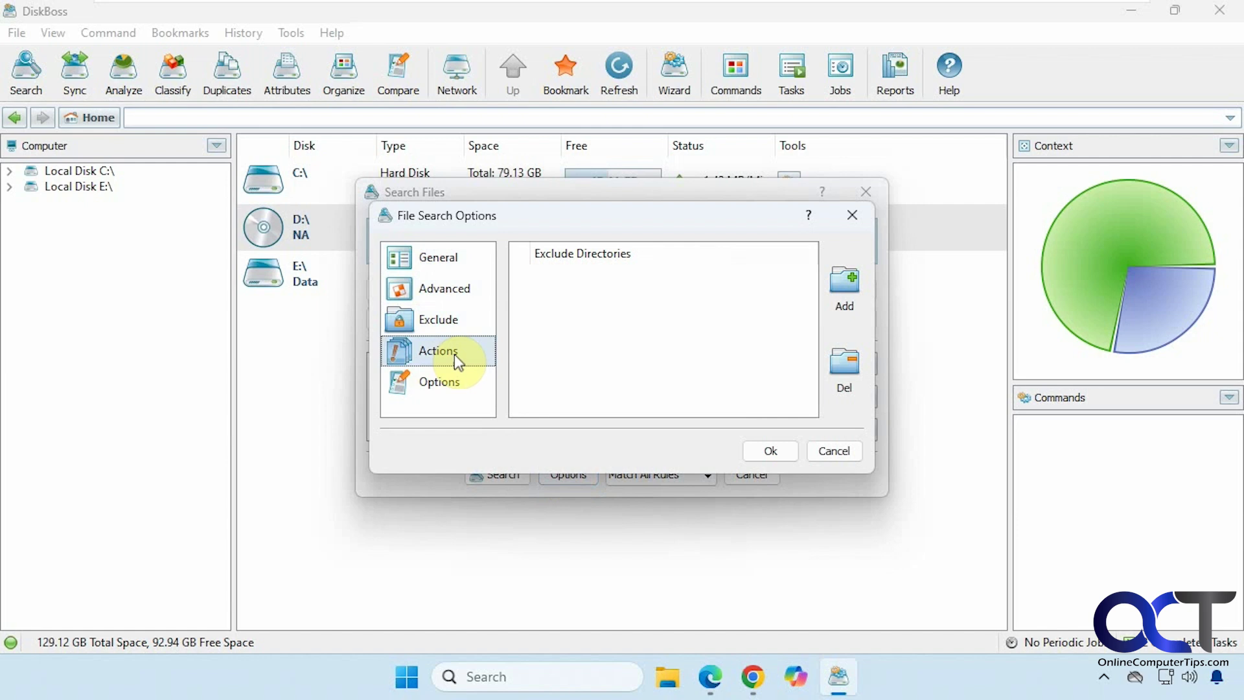
pyautogui.click(446, 386)
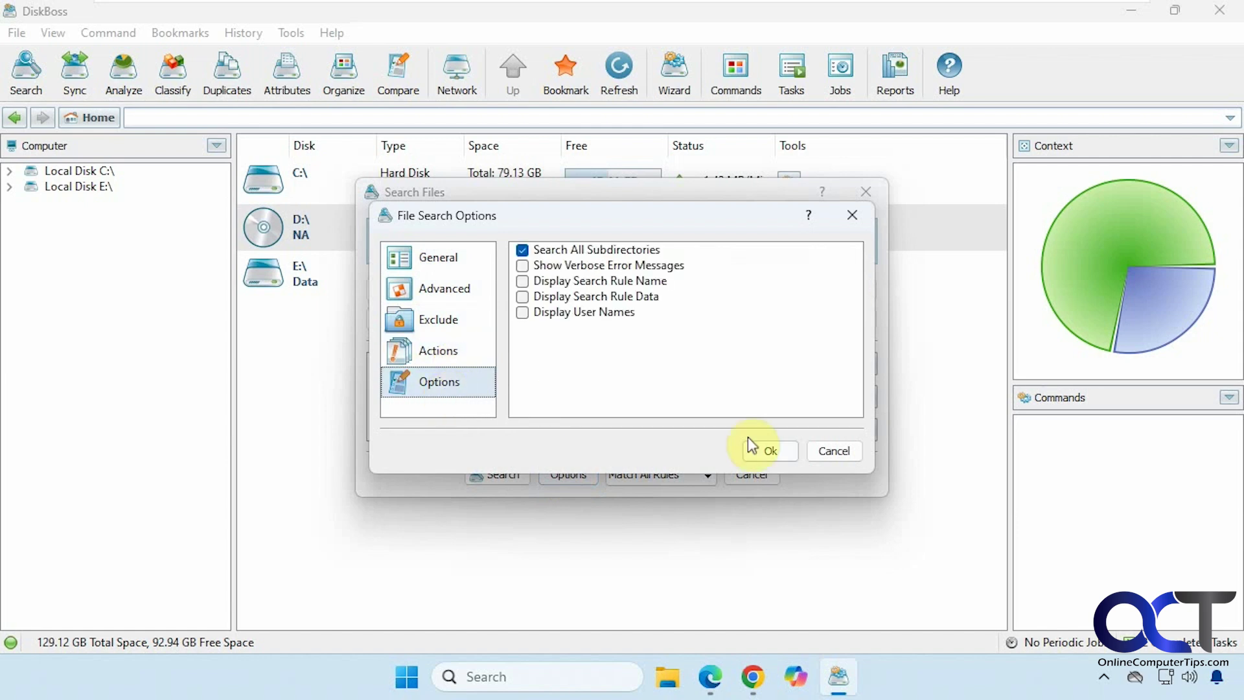
pyautogui.click(833, 450)
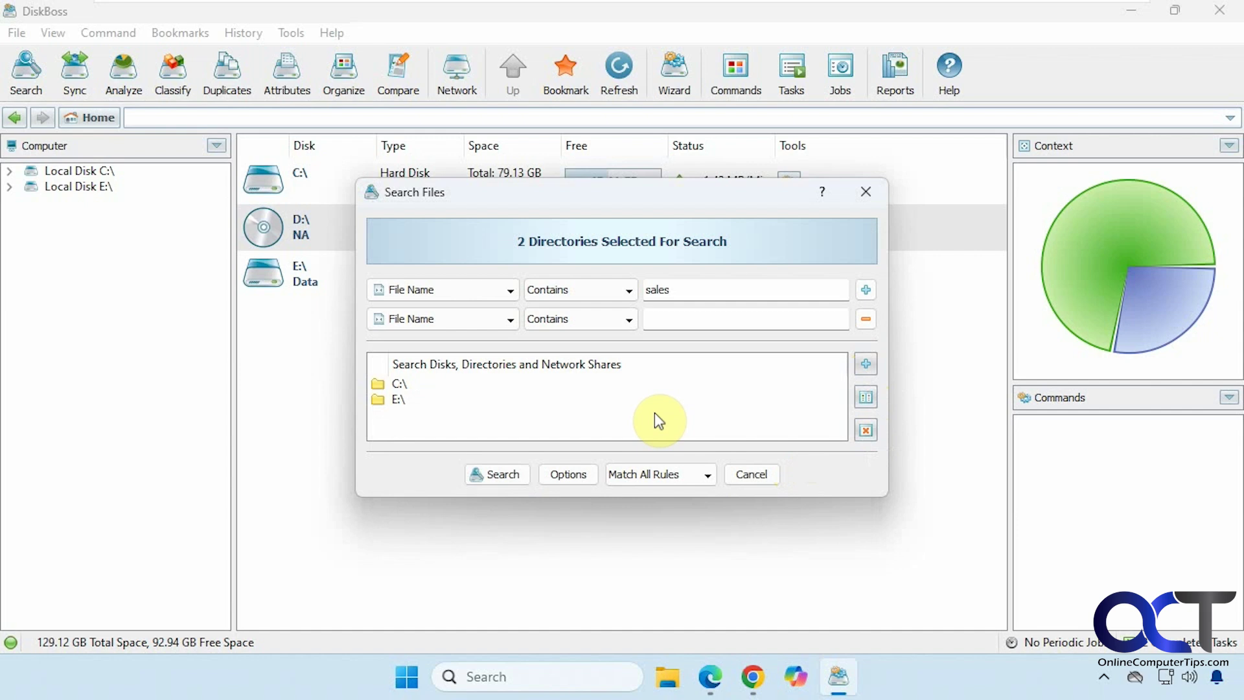
# Step: Remove the empty second rule and run the search for 'sales' files
pyautogui.click(502, 476)
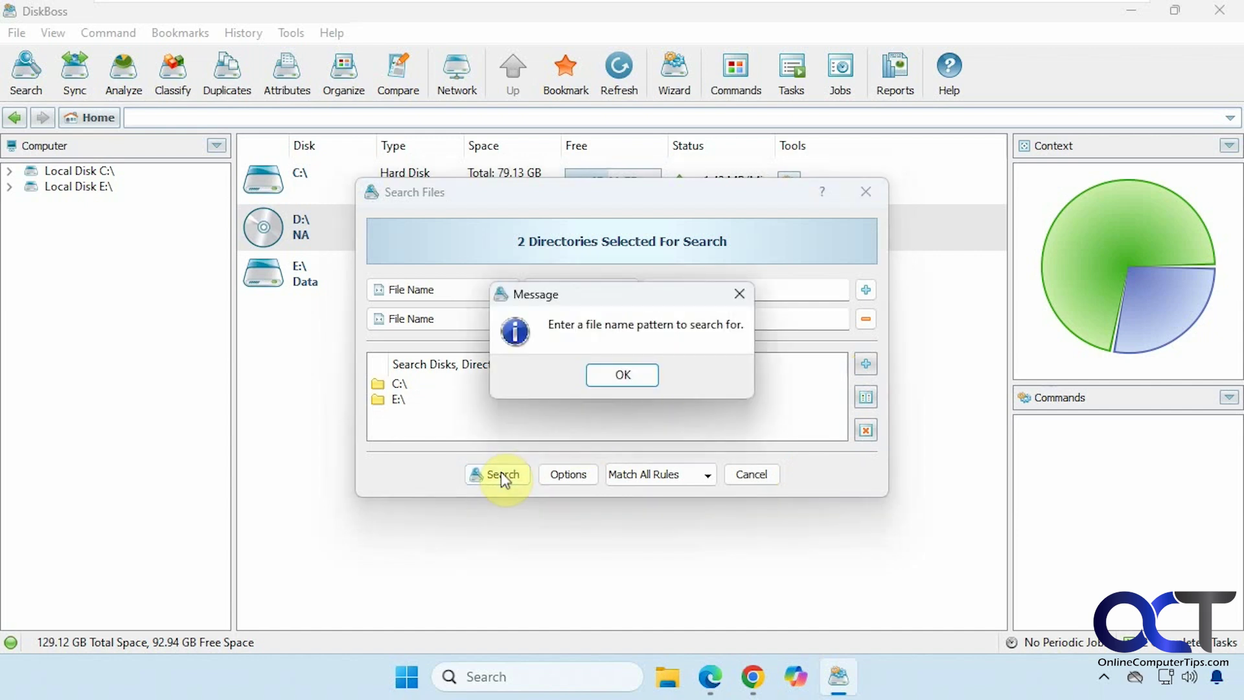
pyautogui.click(619, 377)
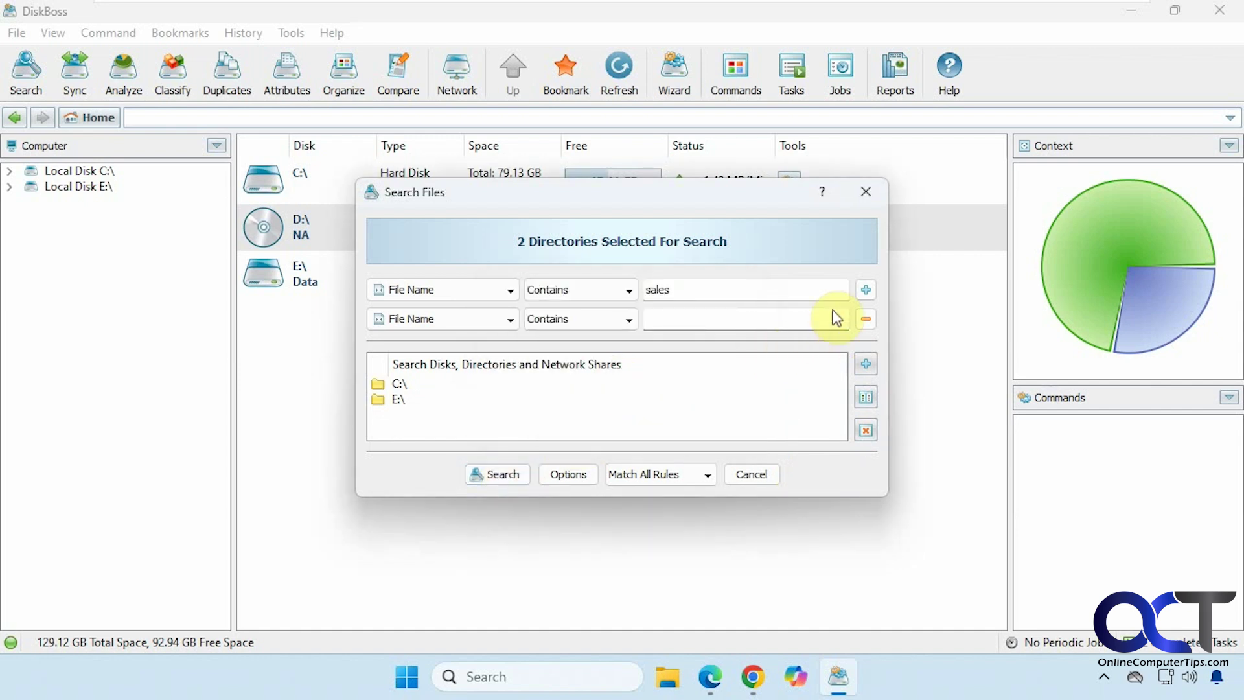
pyautogui.click(737, 324)
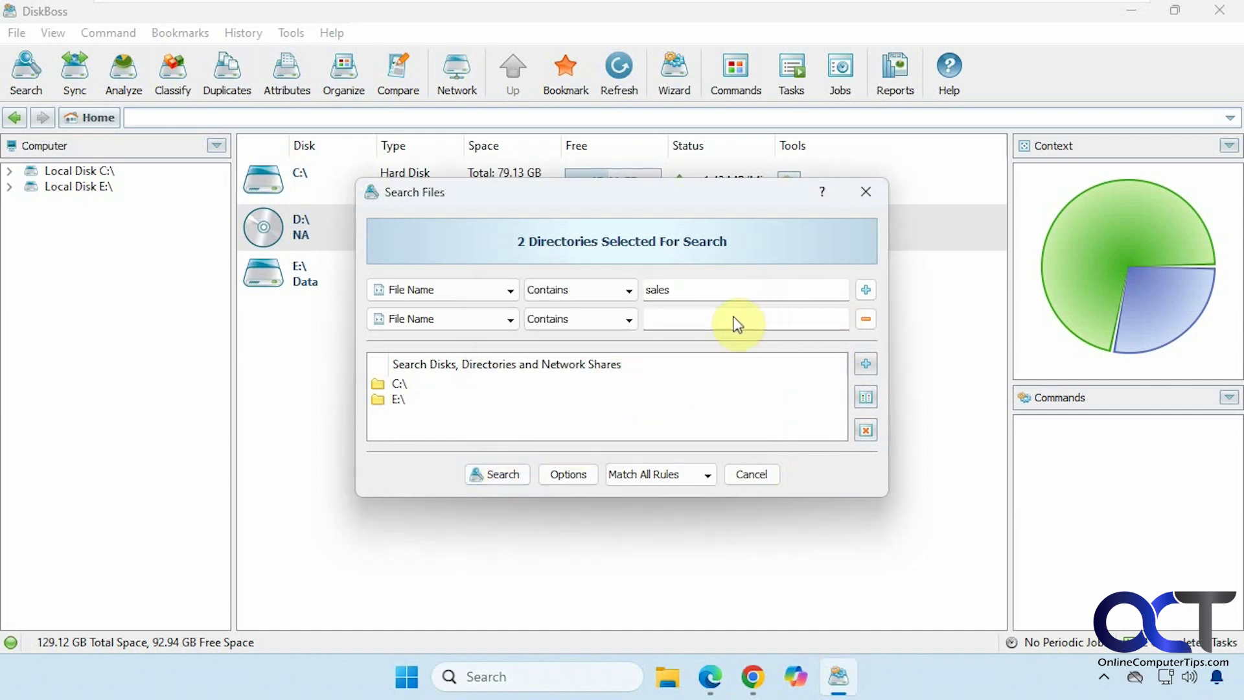
pyautogui.click(865, 318)
pyautogui.click(504, 446)
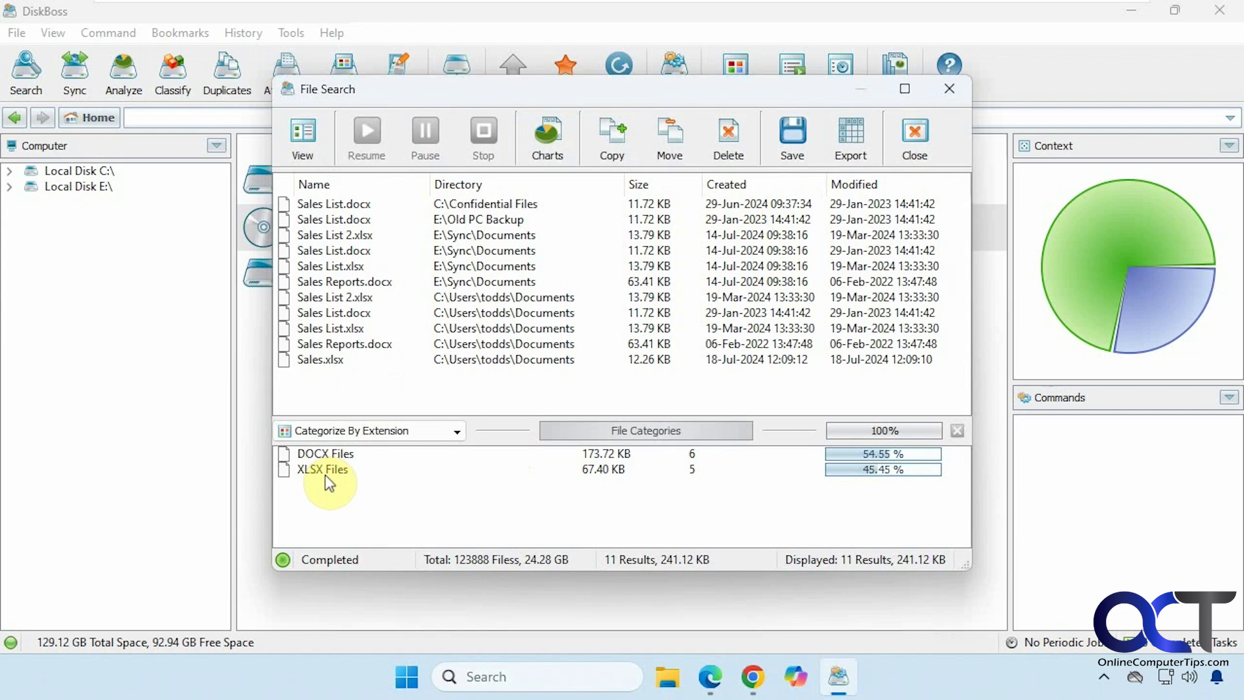
# Step: Categorize the results by creation time, pick the Created 1 - 3 Months Ago group, and select the first file
pyautogui.click(410, 433)
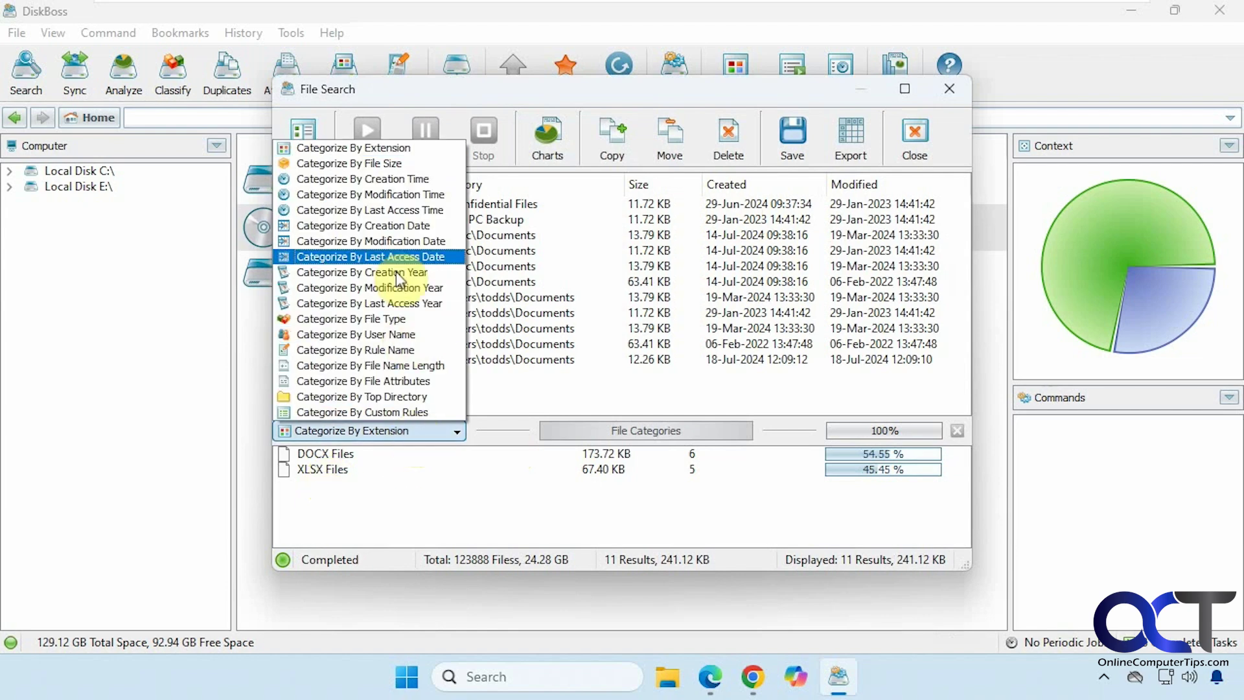
pyautogui.click(375, 178)
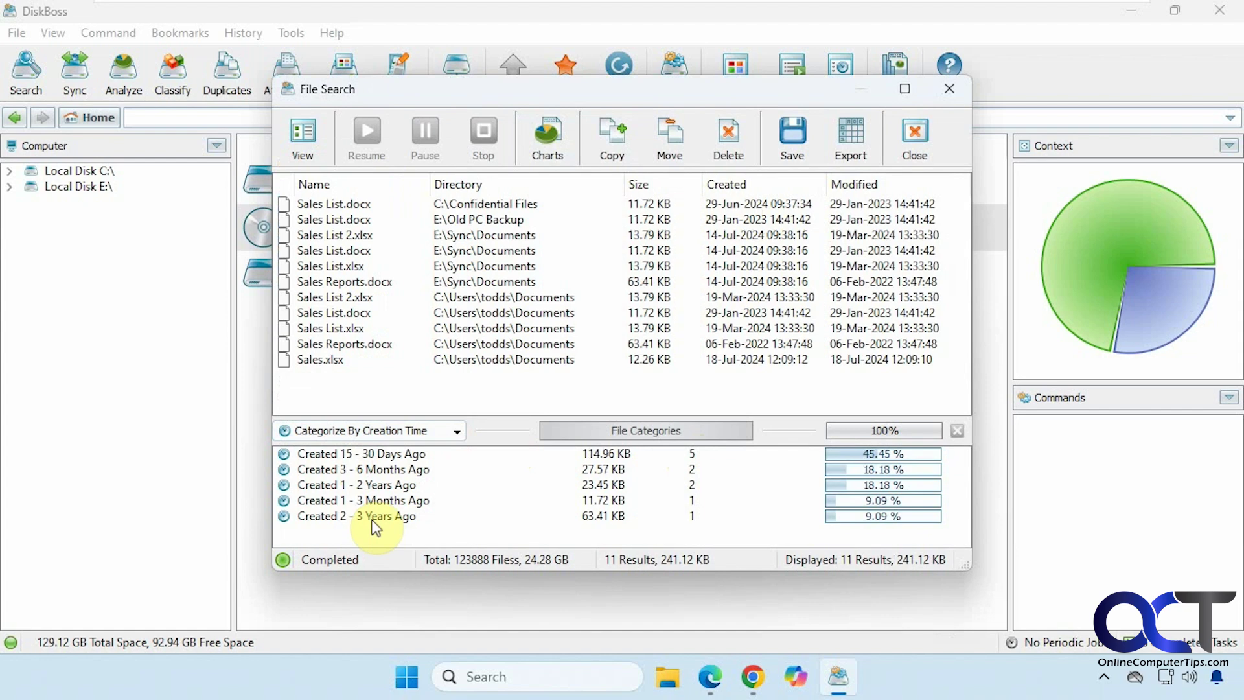
pyautogui.click(442, 429)
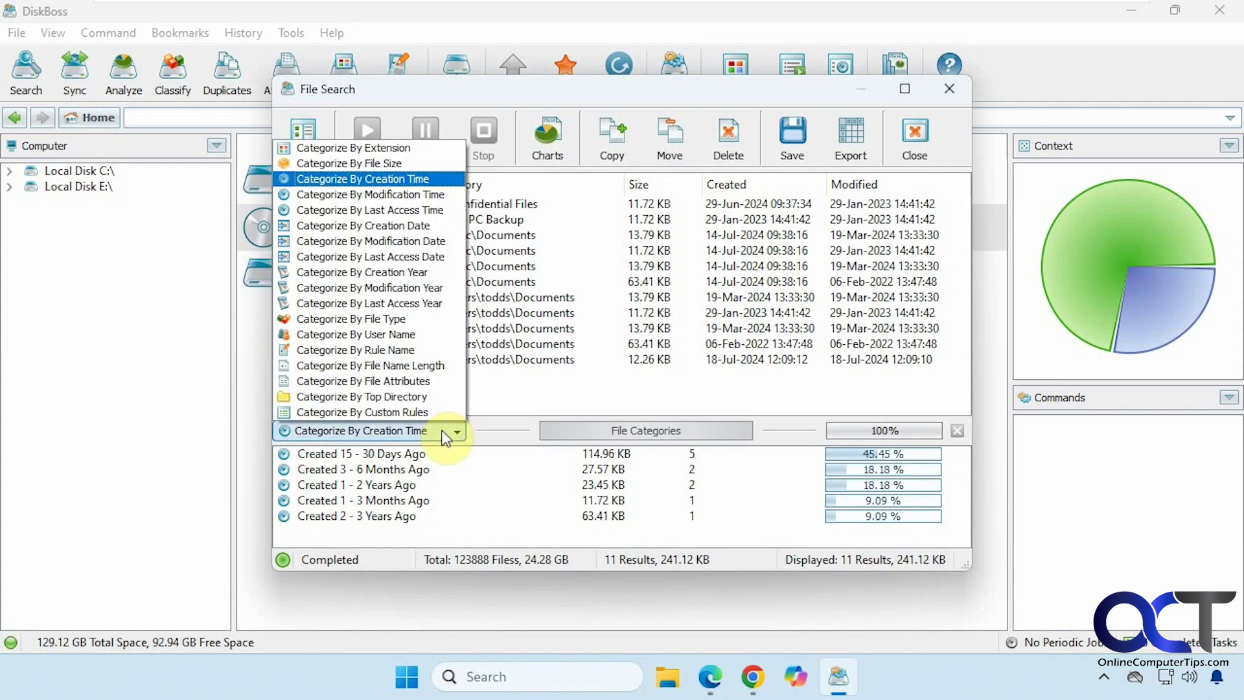
pyautogui.click(520, 500)
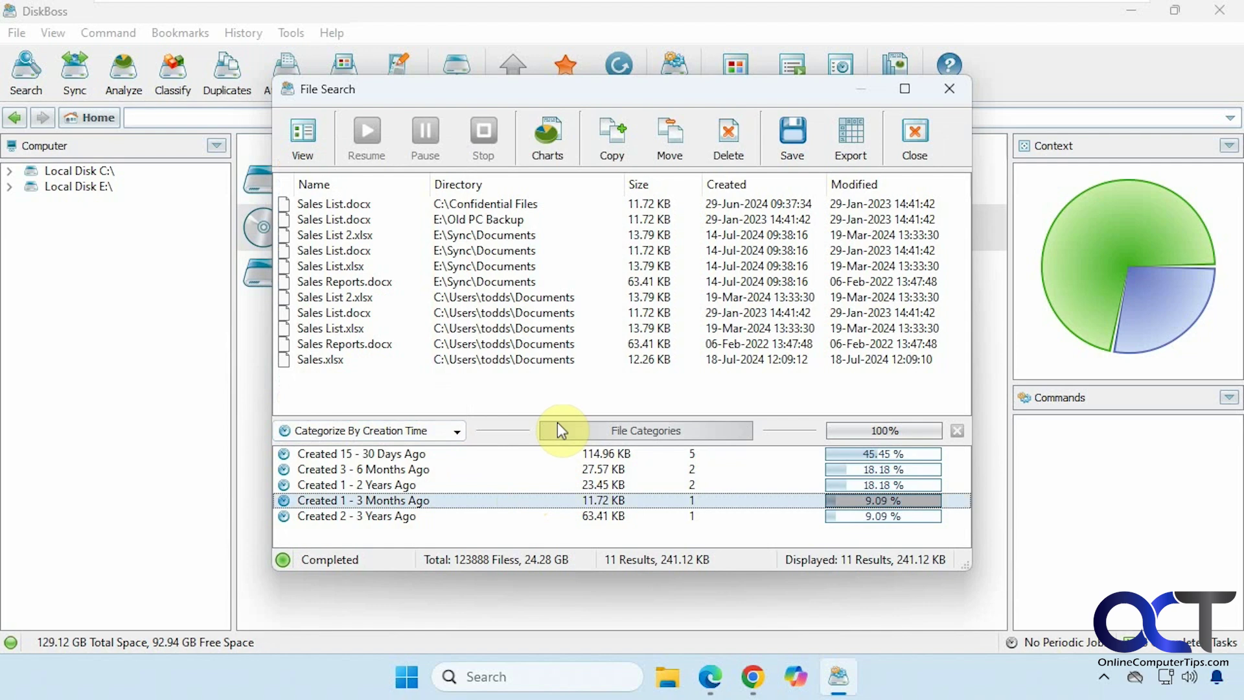
pyautogui.click(505, 206)
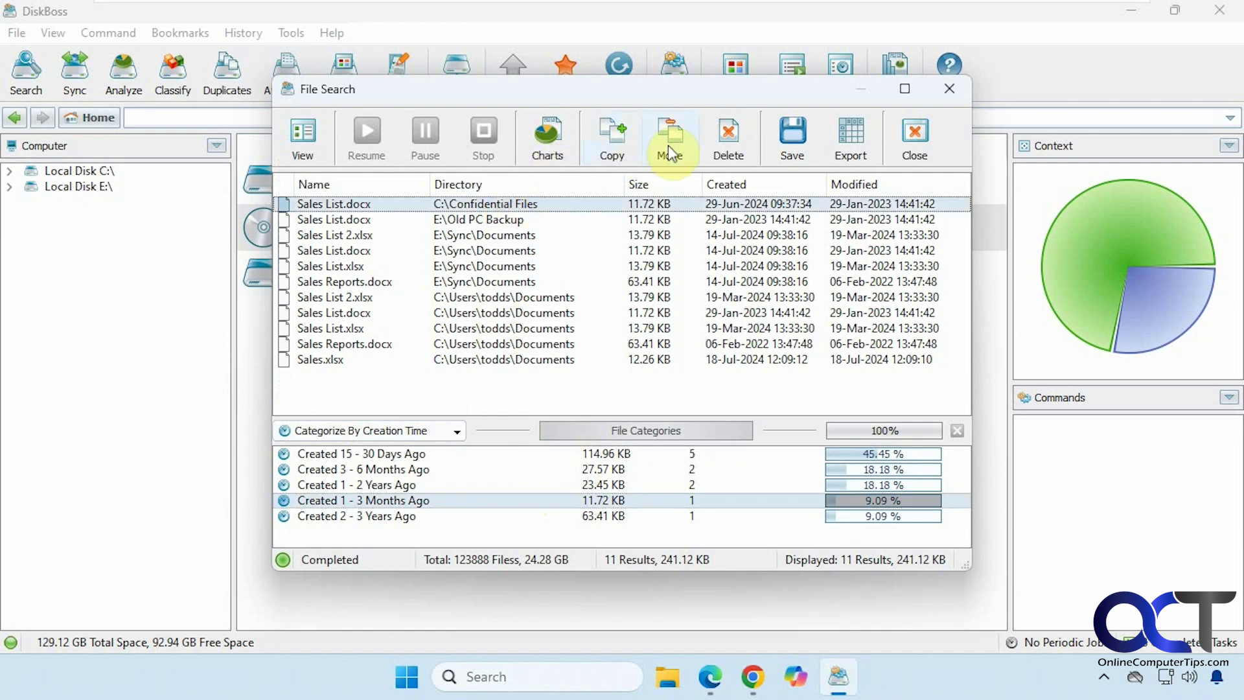
pyautogui.click(555, 154)
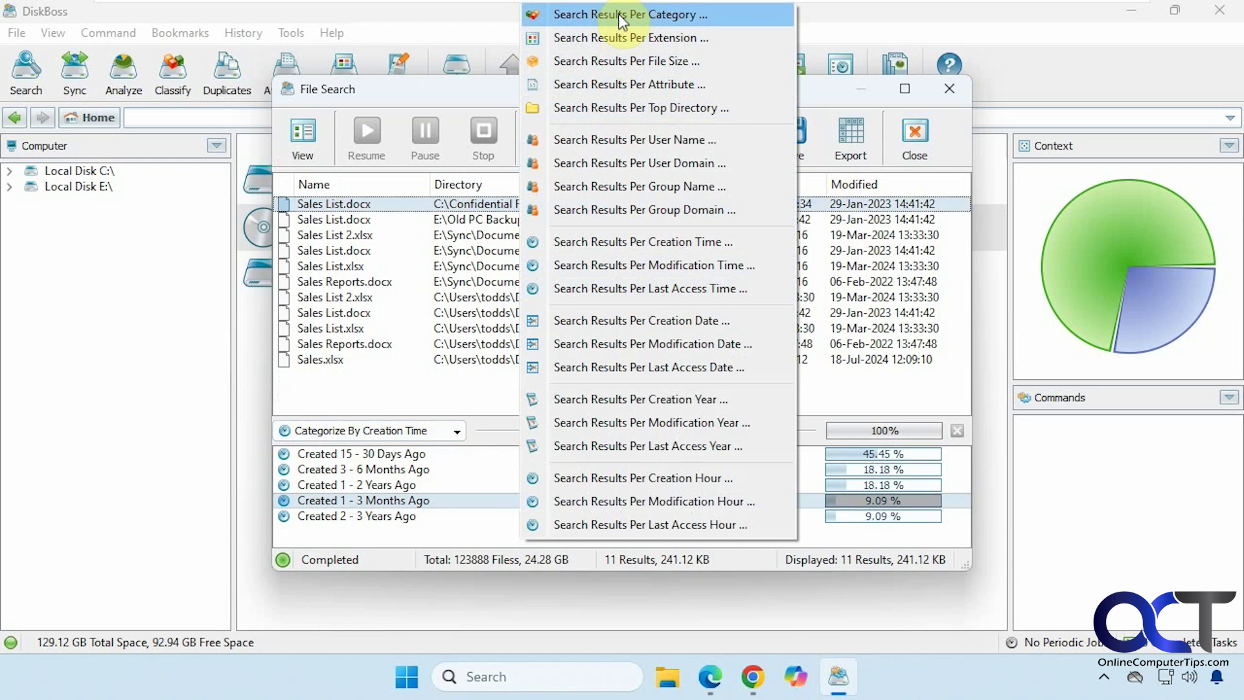
pyautogui.click(620, 60)
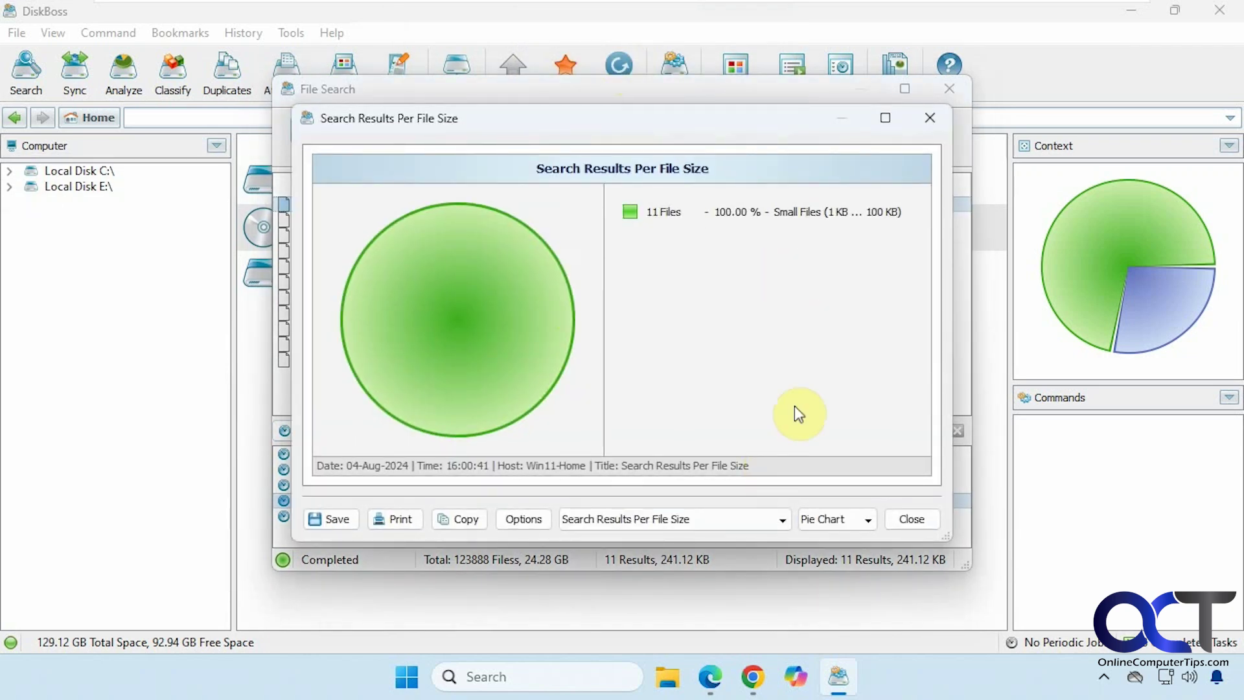
pyautogui.click(920, 519)
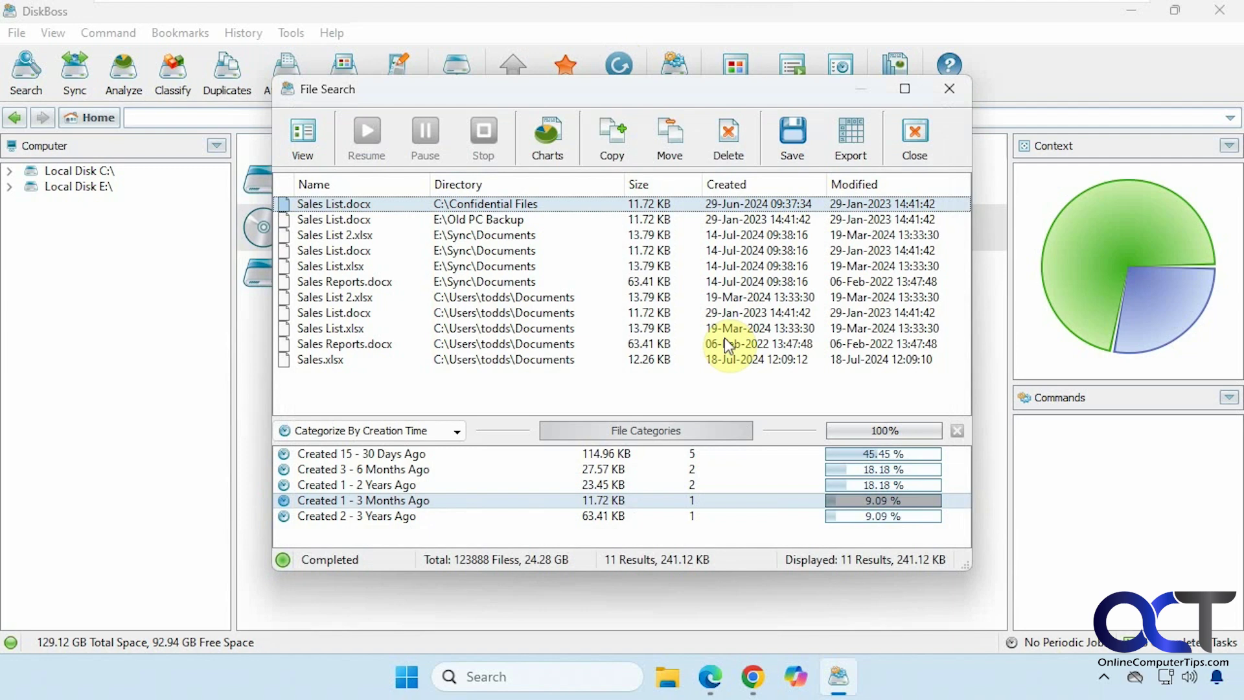
pyautogui.click(561, 152)
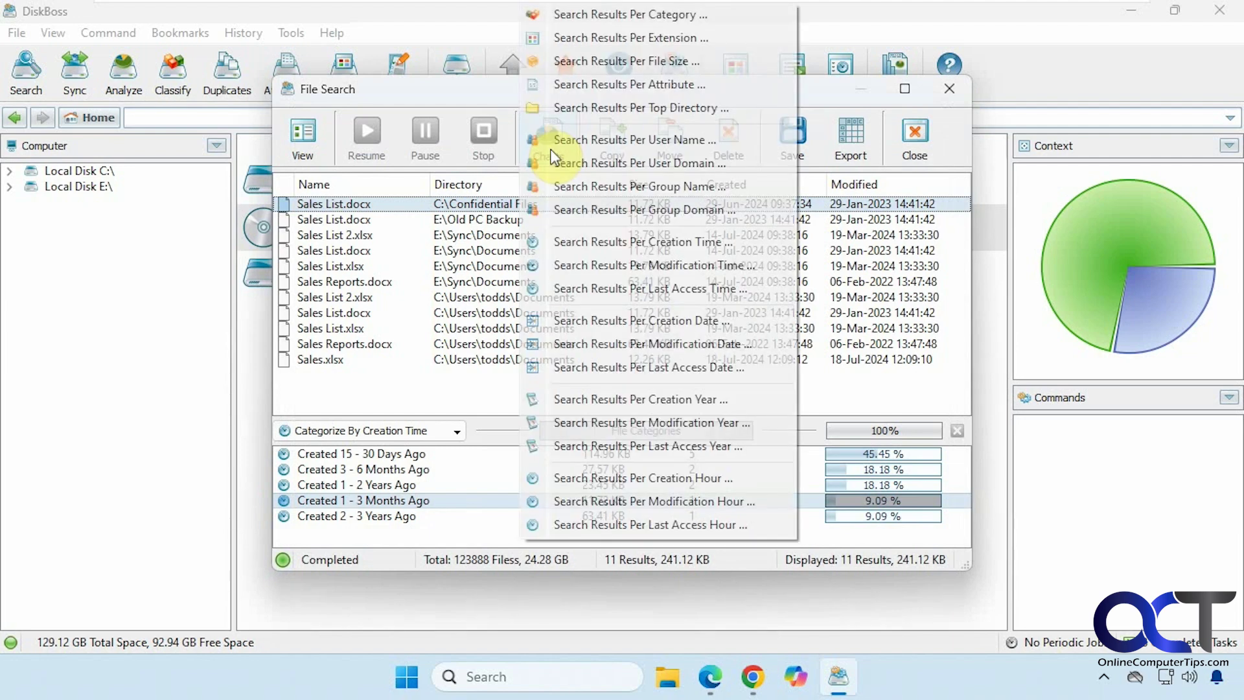
pyautogui.click(578, 108)
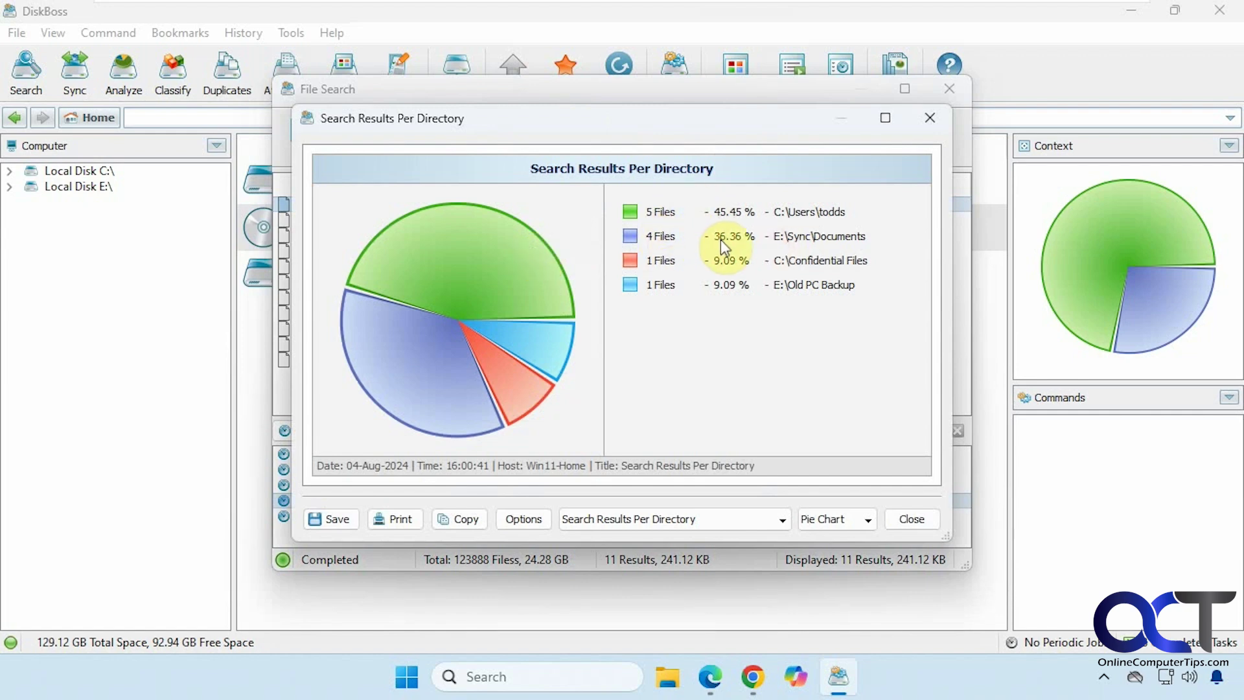
pyautogui.click(914, 526)
pyautogui.click(549, 137)
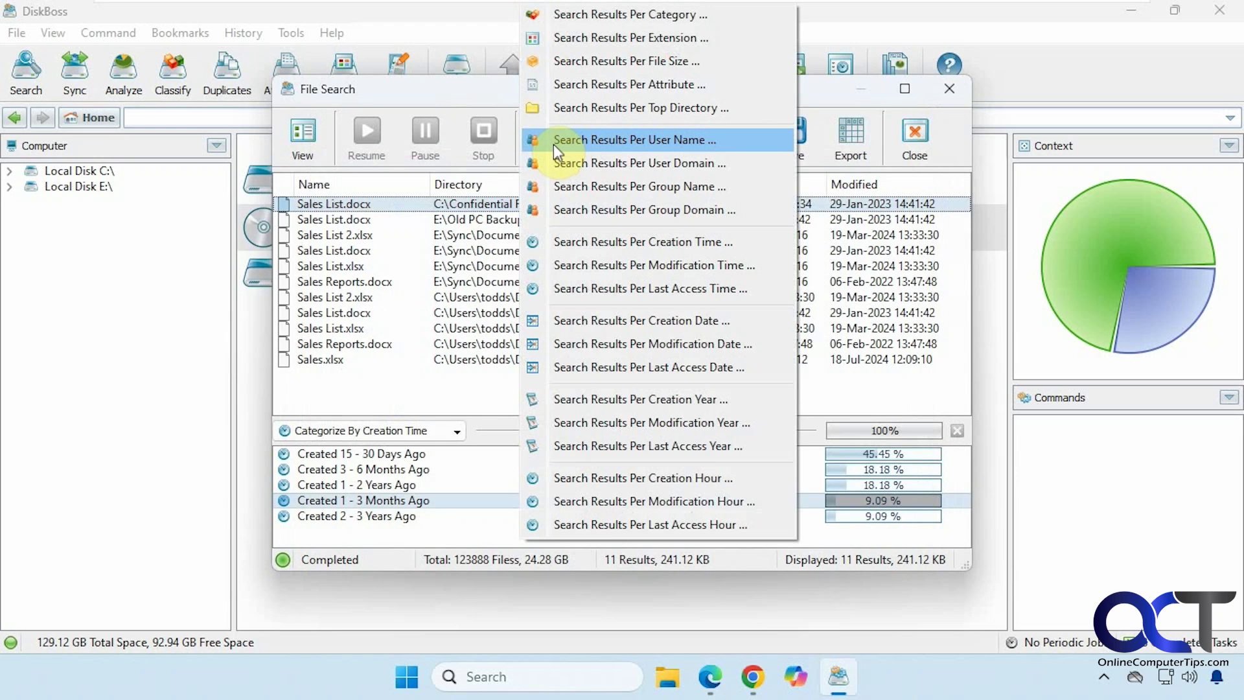
pyautogui.click(589, 39)
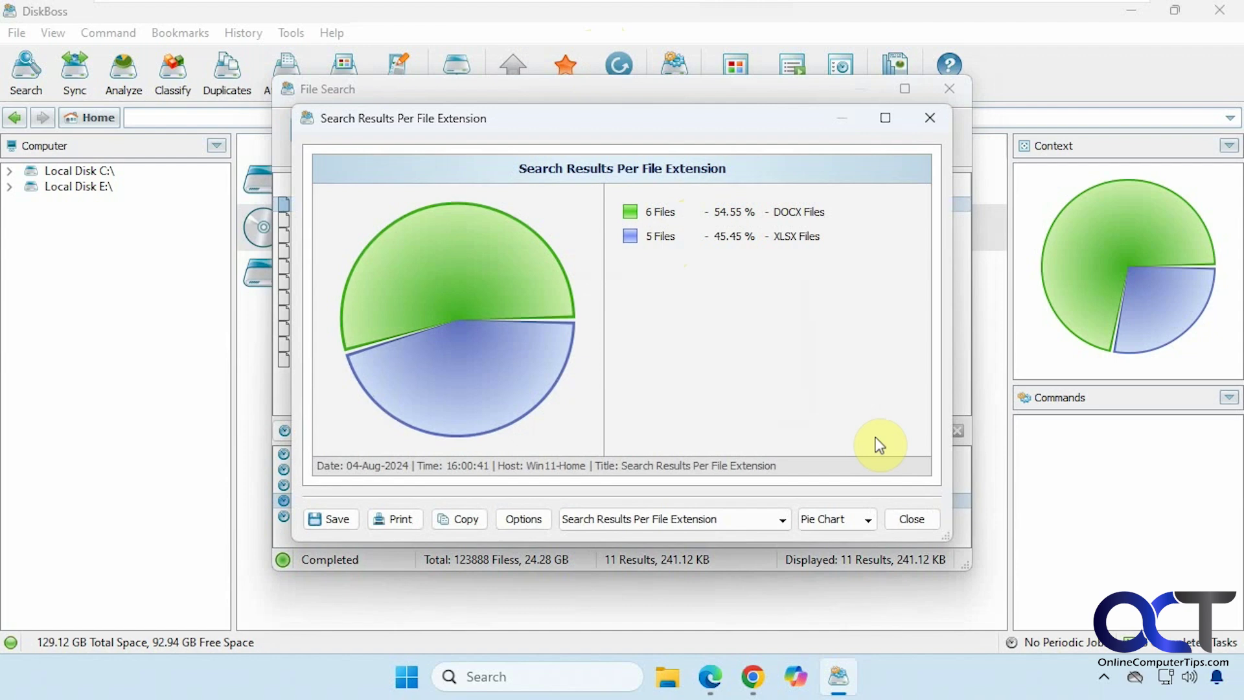
pyautogui.click(907, 519)
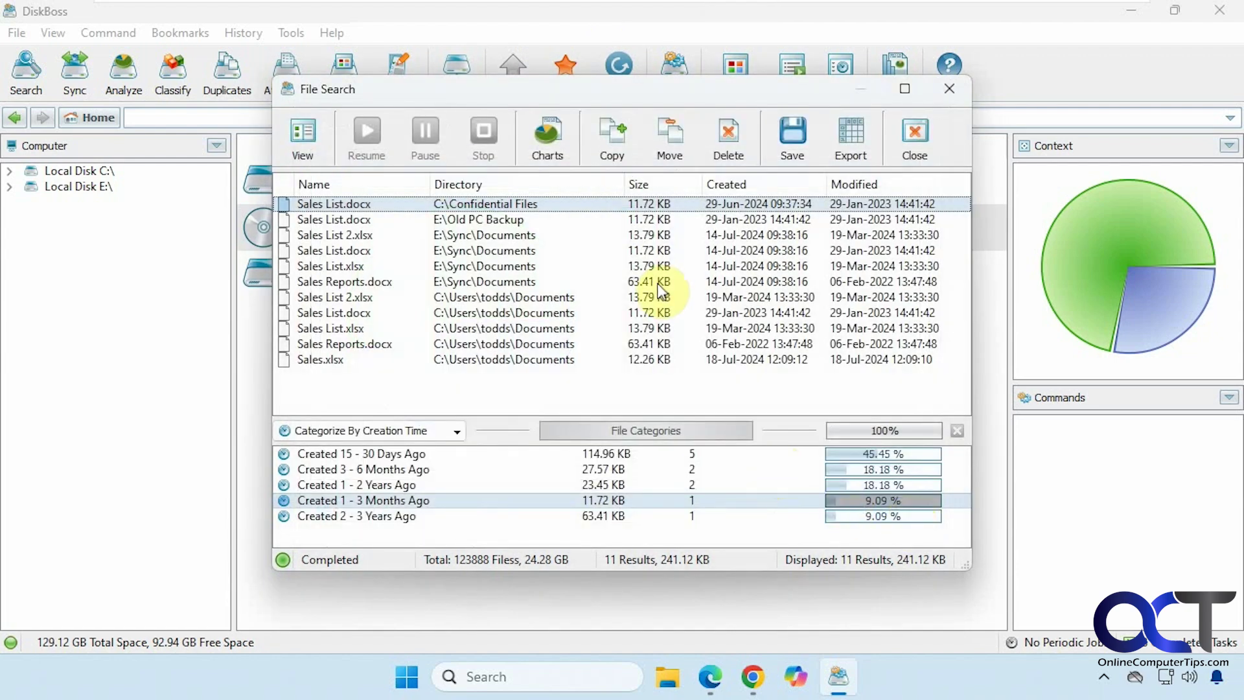
pyautogui.click(298, 128)
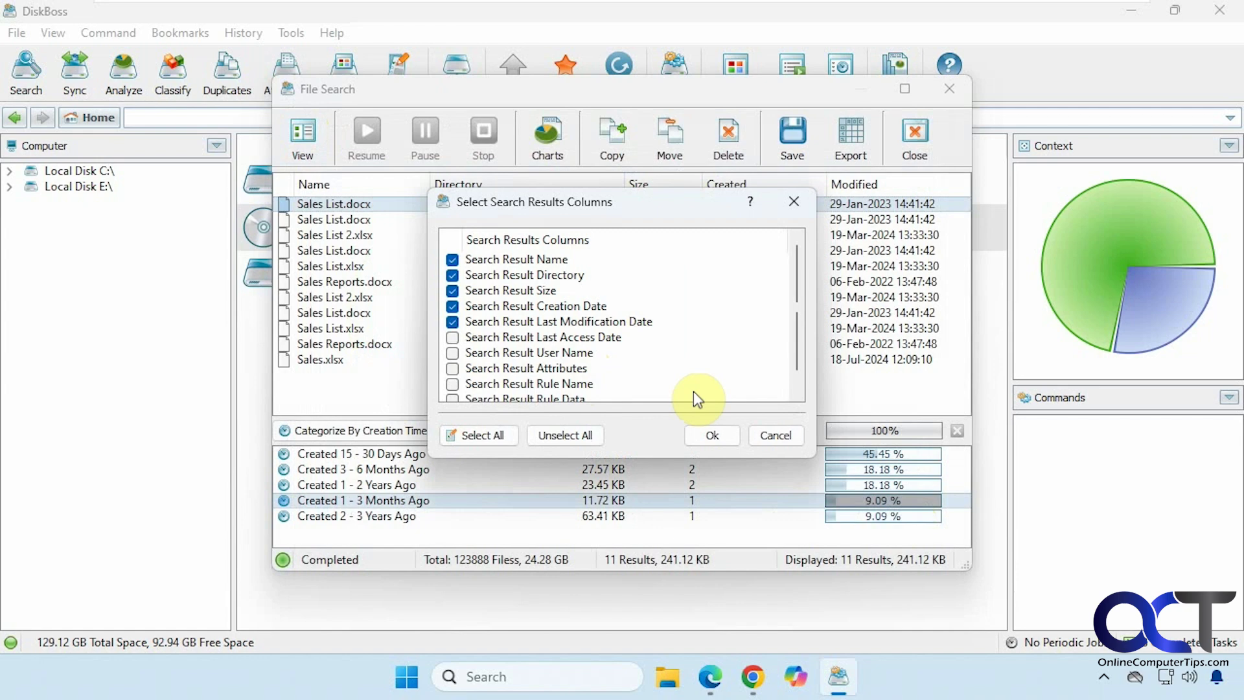
pyautogui.click(775, 435)
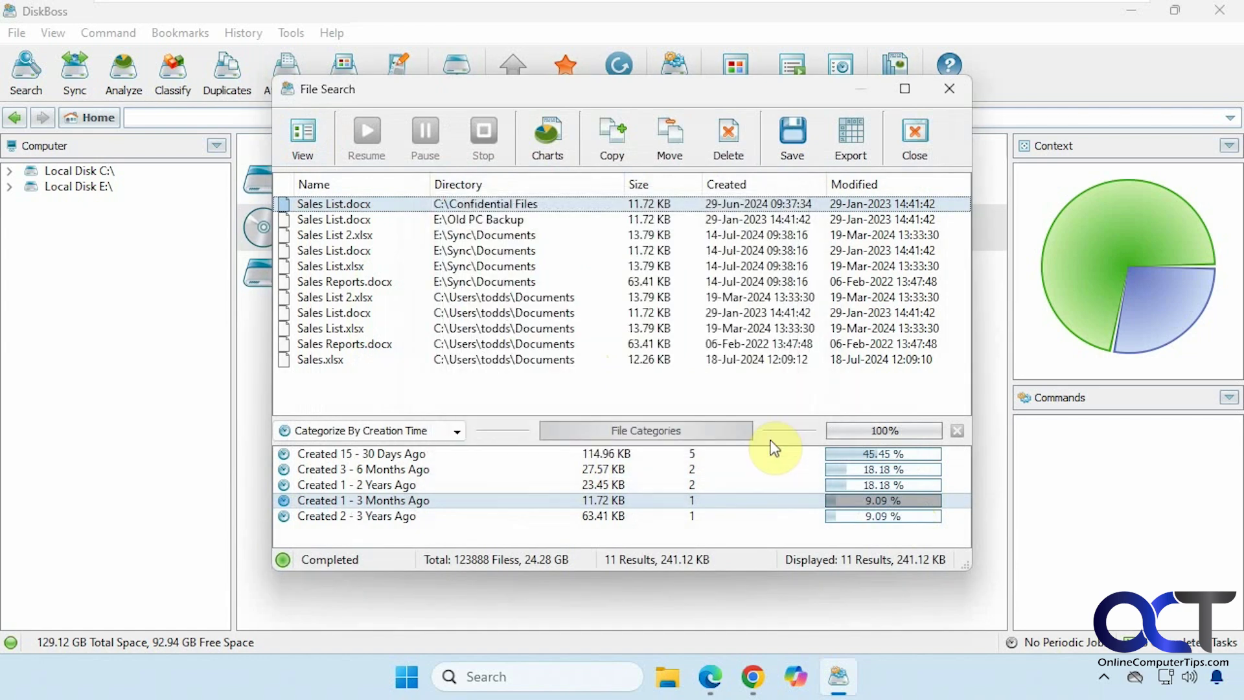
# Step: Close the search results and set the sync source to the Documents folder
pyautogui.click(913, 135)
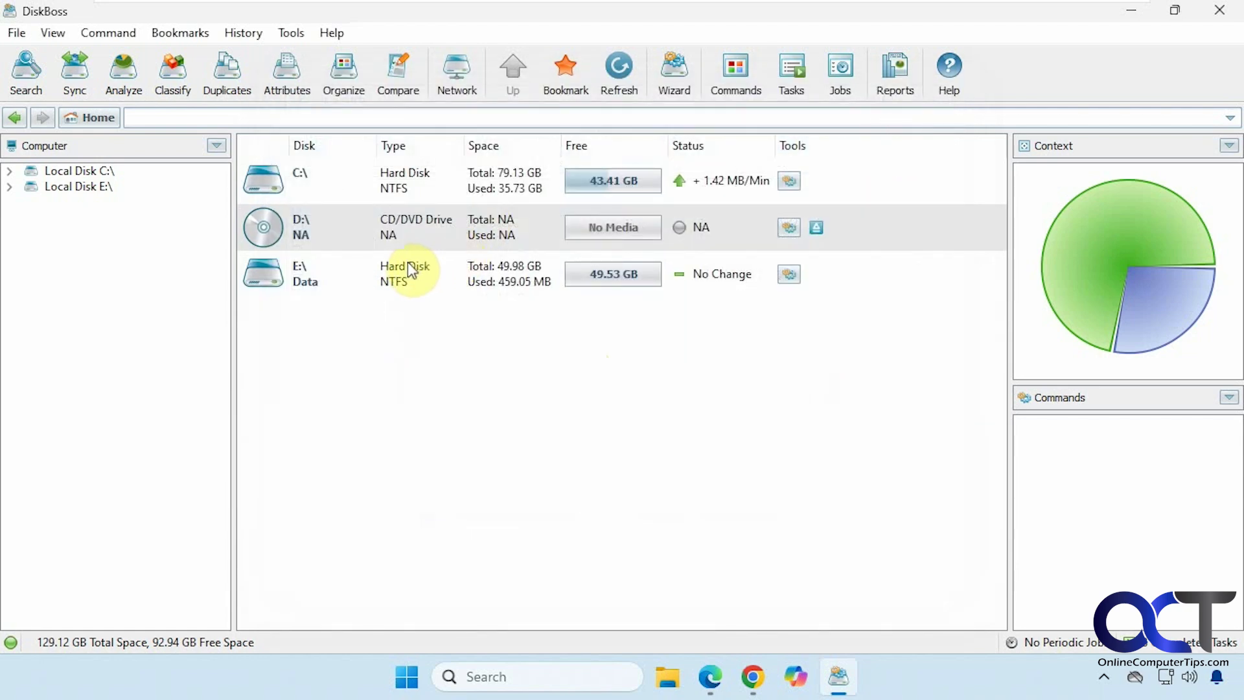
pyautogui.click(77, 63)
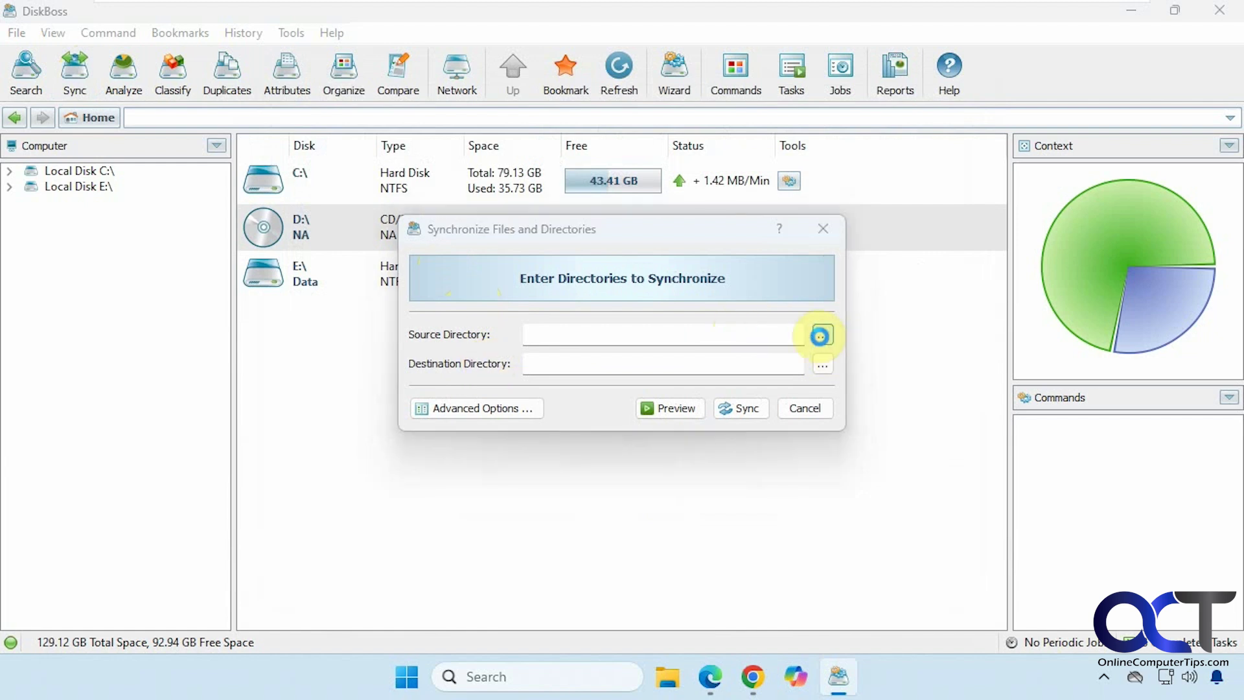
pyautogui.click(821, 335)
pyautogui.doubleClick(547, 322)
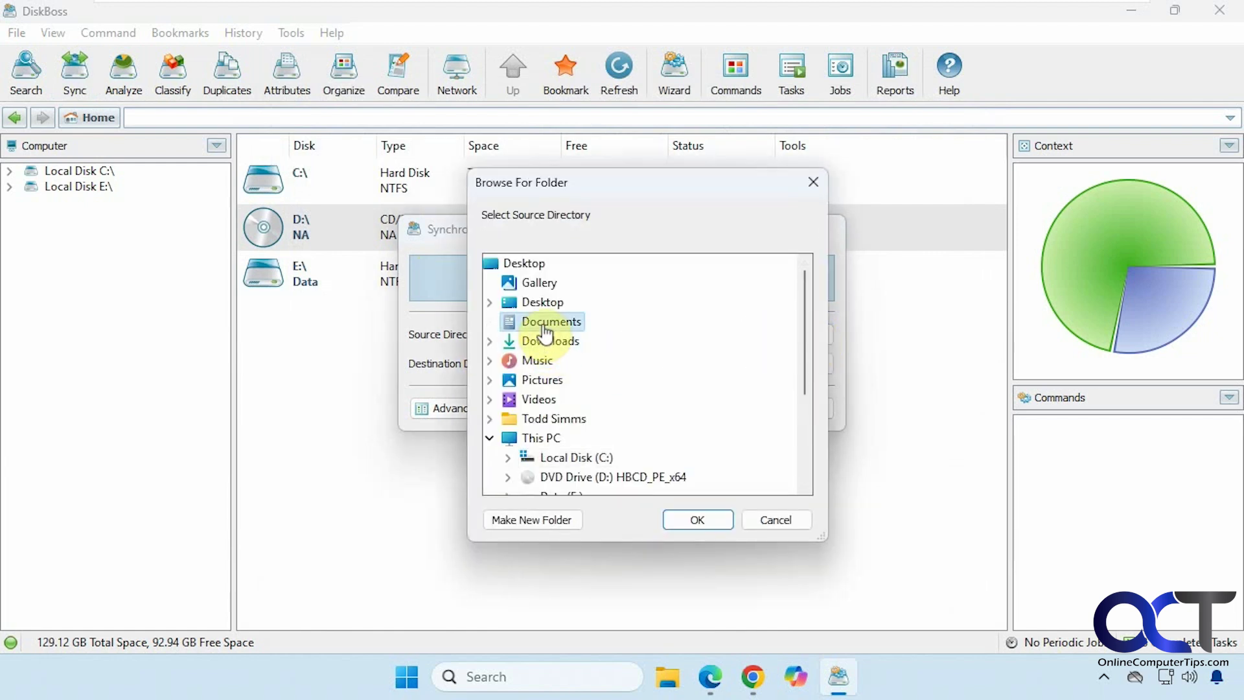
pyautogui.click(702, 516)
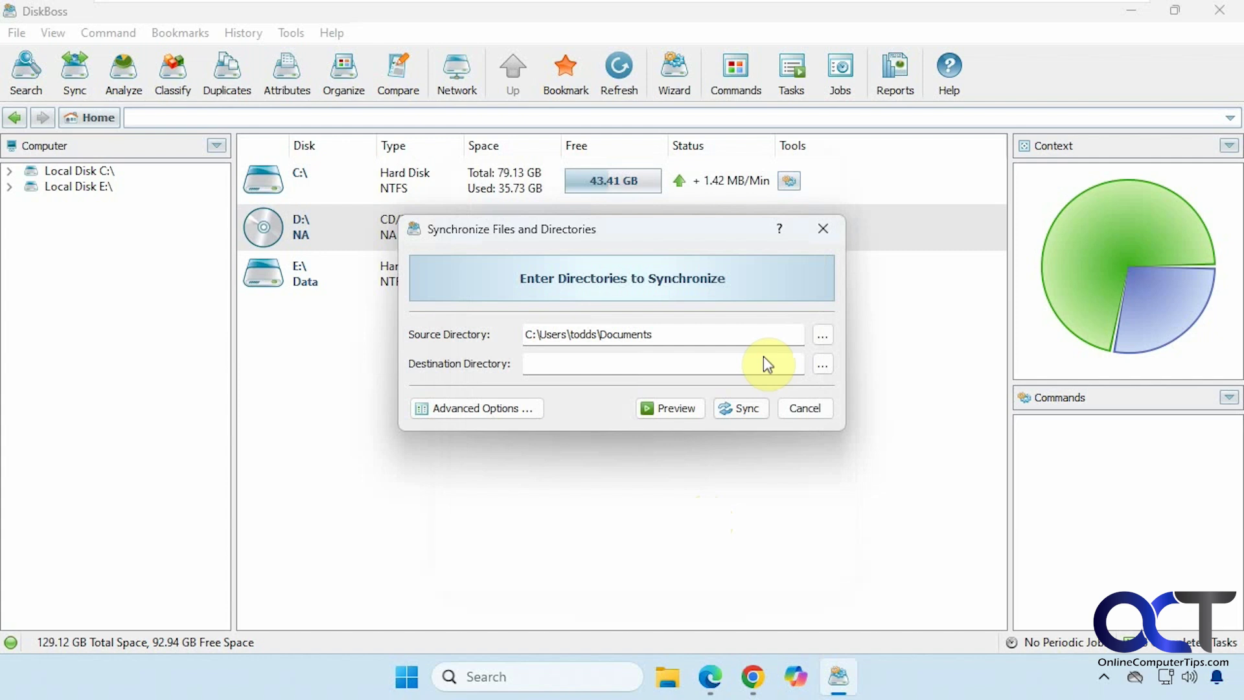
# Step: Set the sync destination to the Old PC Backup folder on Data (E:)
pyautogui.click(824, 366)
pyautogui.scroll(-2, 600, 428)
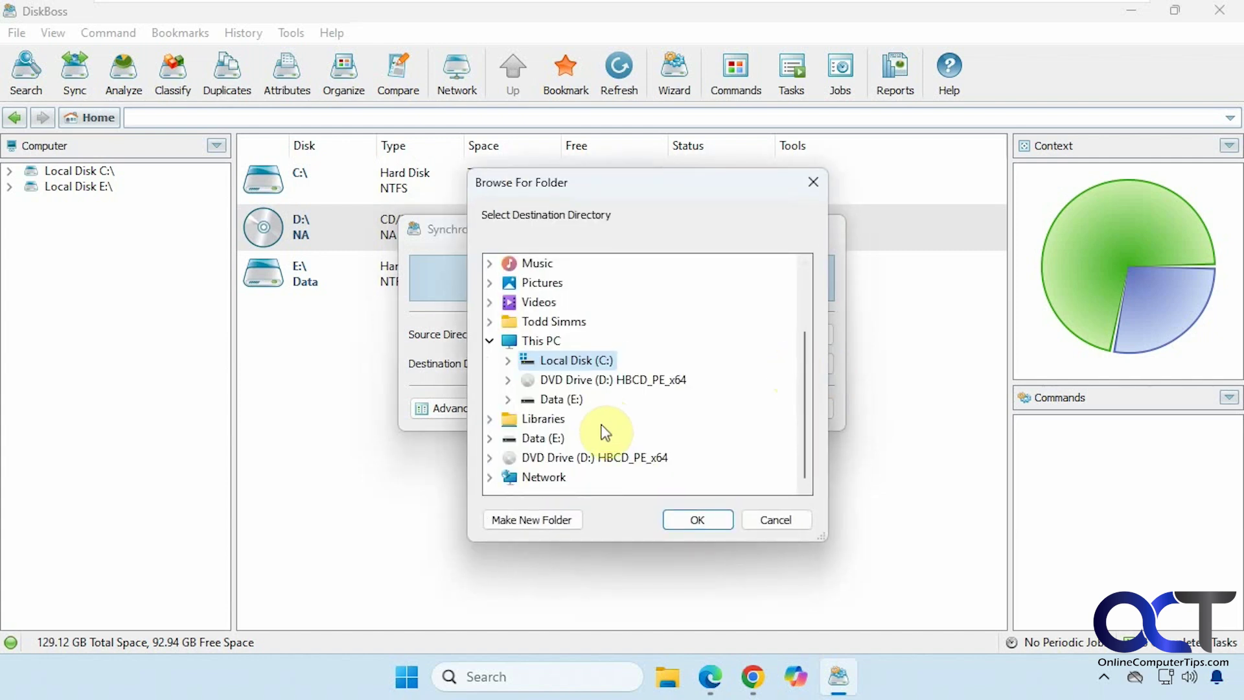
pyautogui.doubleClick(557, 400)
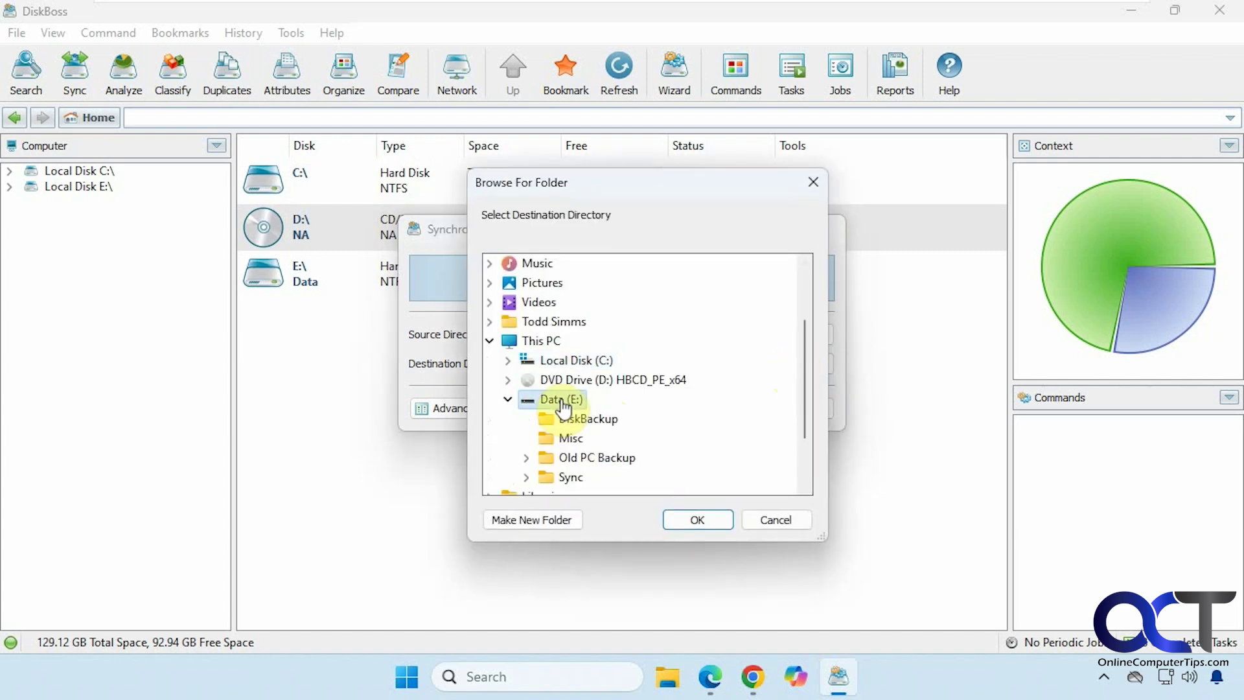
pyautogui.doubleClick(606, 459)
pyautogui.click(693, 518)
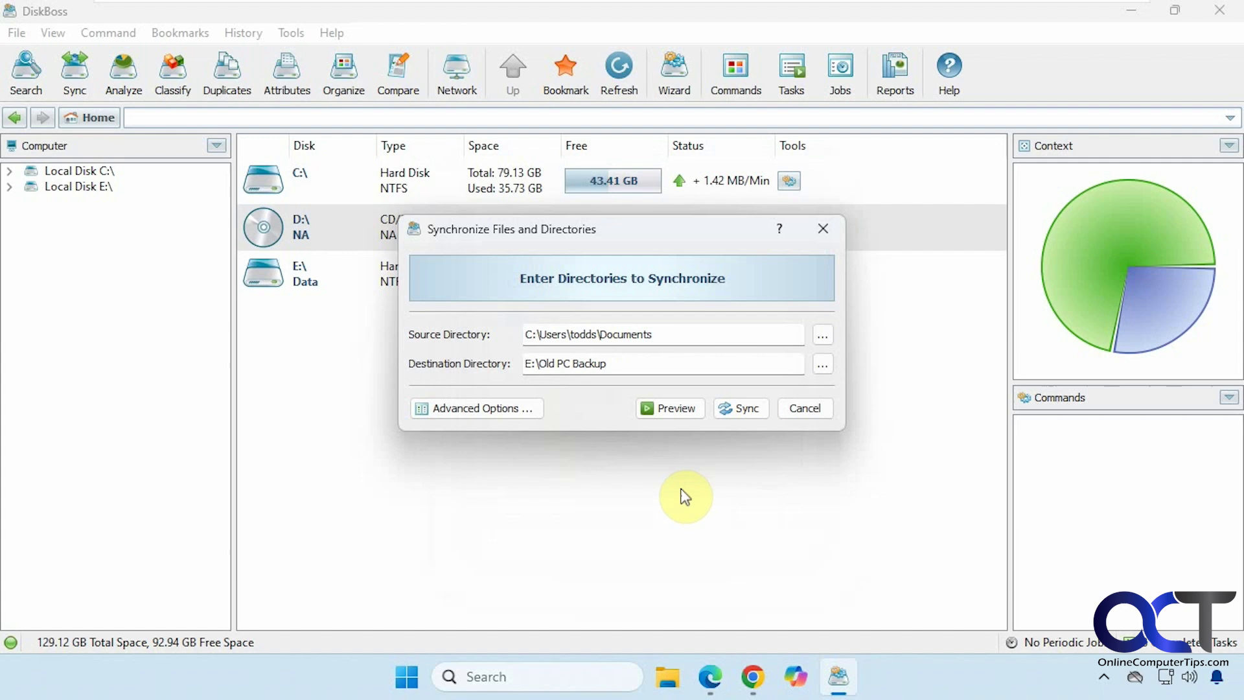
# Step: Preview the sync and unselect all Delete File actions, leaving 78 files to copy
pyautogui.click(682, 410)
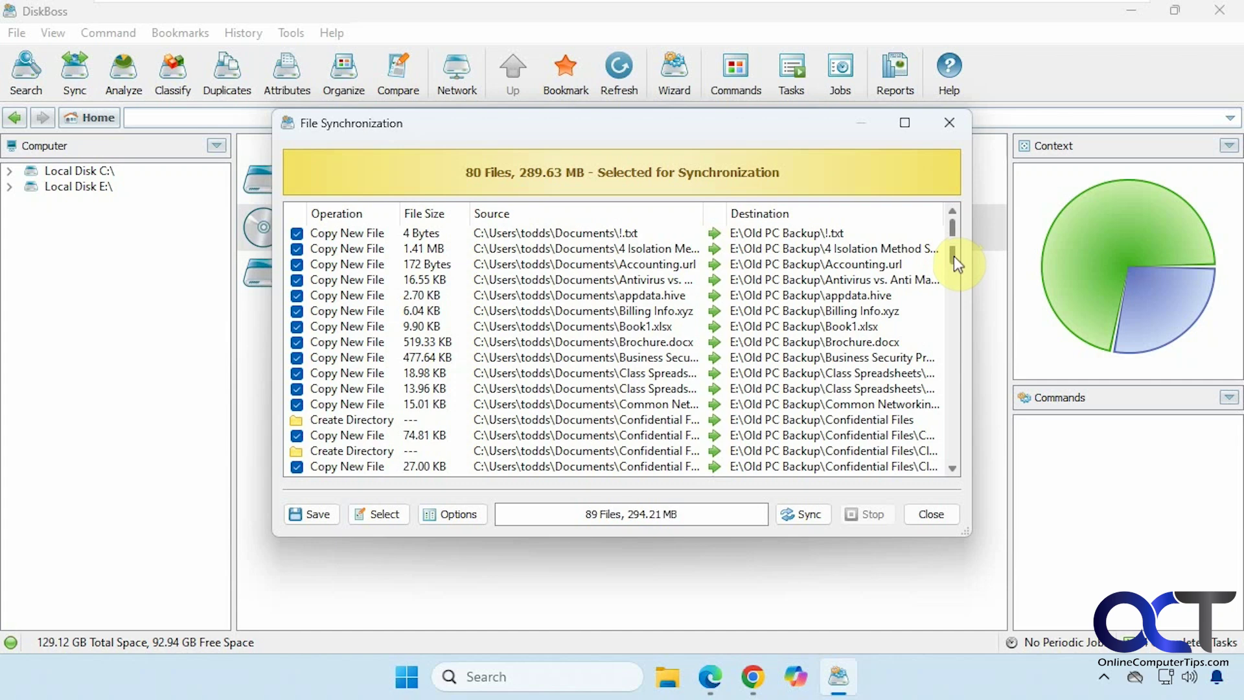
pyautogui.moveTo(956, 254); pyautogui.dragTo(966, 451)
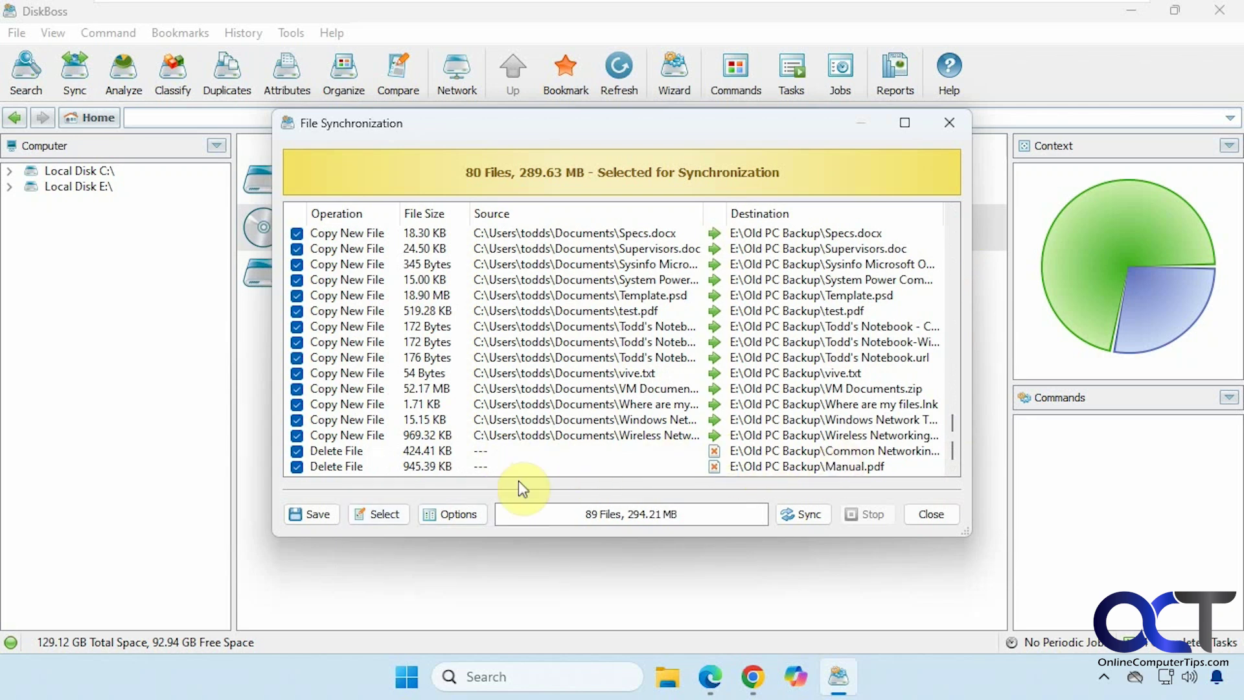
pyautogui.click(387, 514)
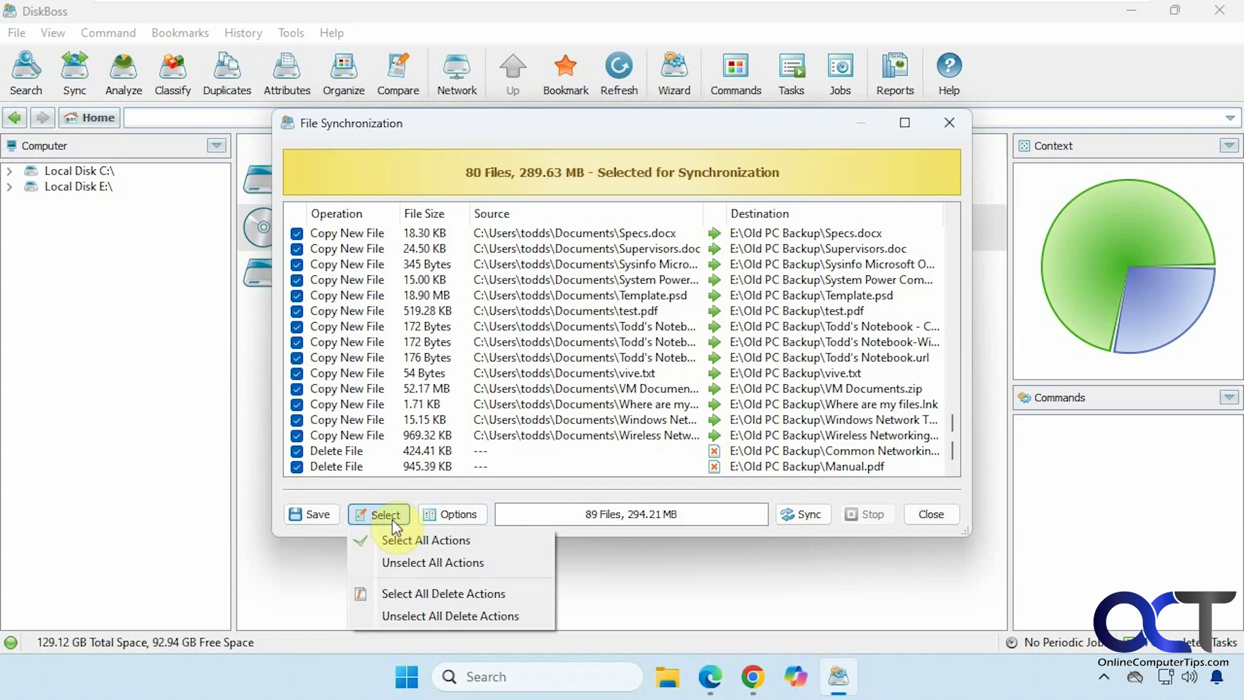
pyautogui.click(445, 594)
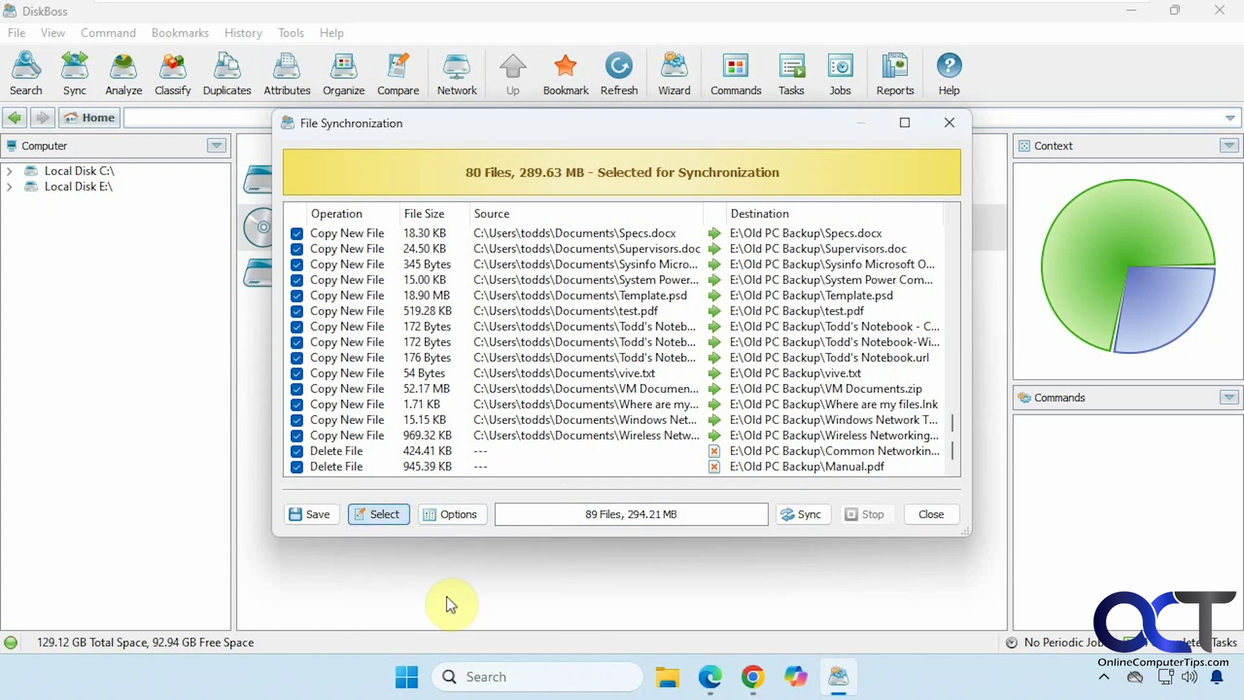
pyautogui.click(386, 514)
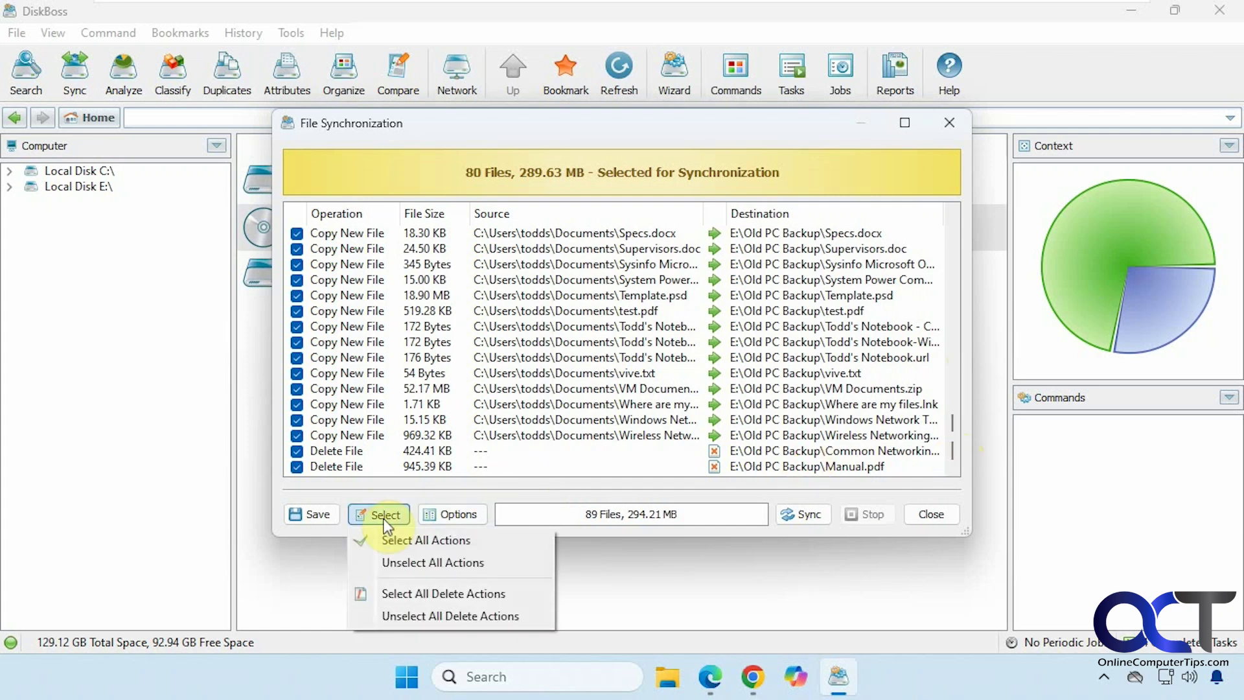
pyautogui.click(452, 616)
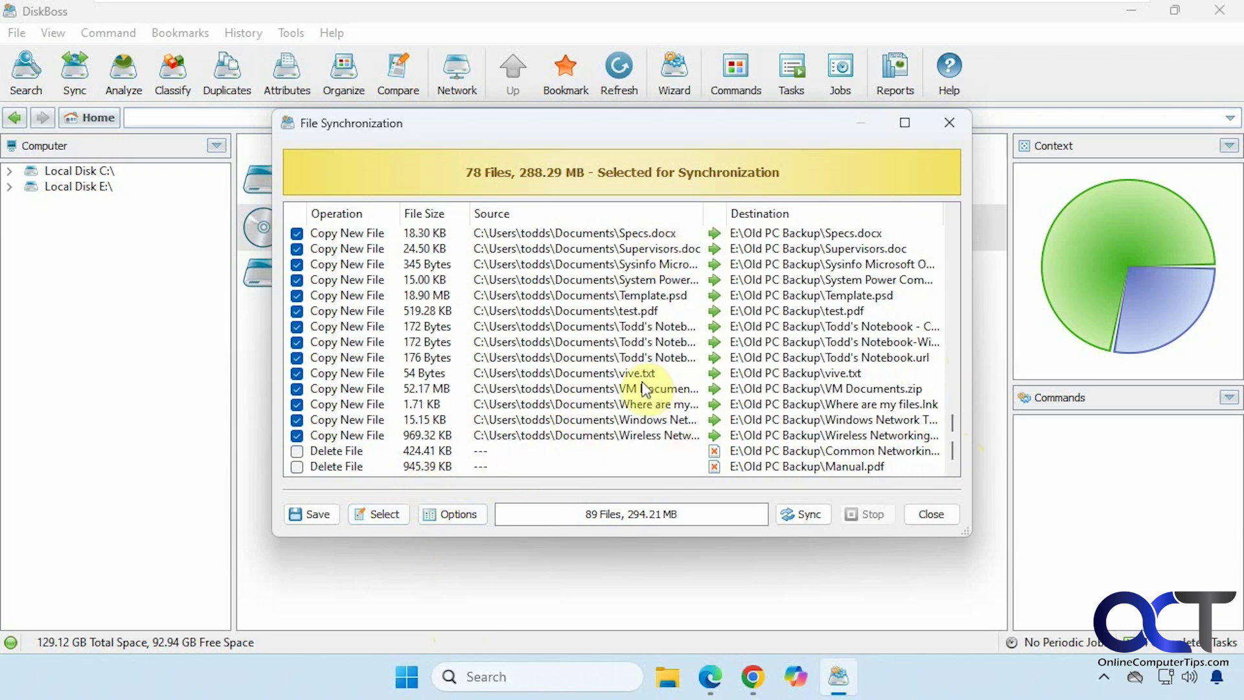
# Step: Close the sync preview and run a disk space analysis of C:\ and E:\
pyautogui.click(927, 517)
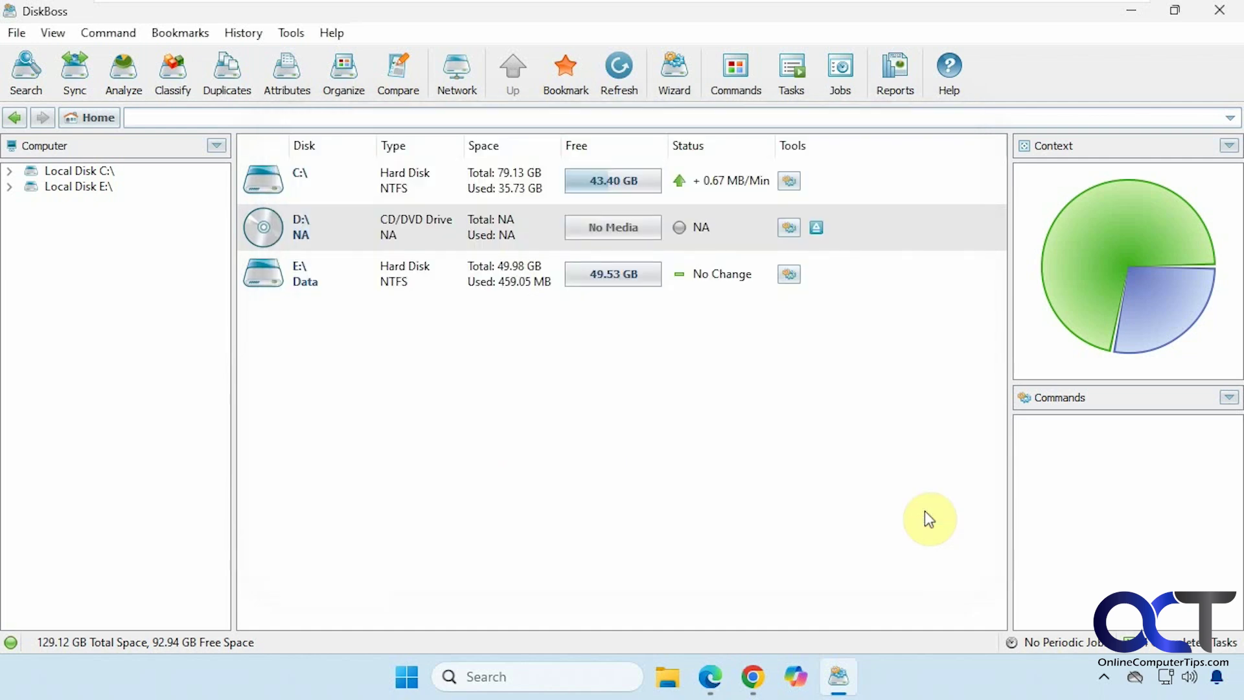
pyautogui.click(128, 76)
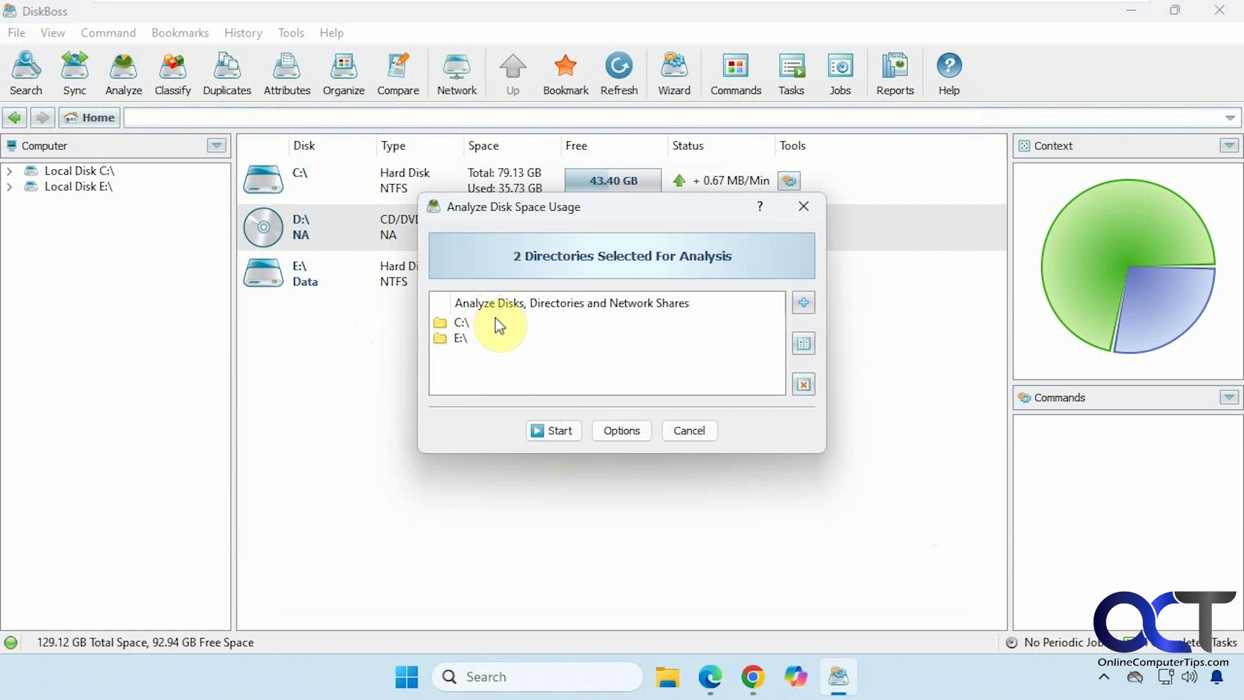
pyautogui.click(556, 430)
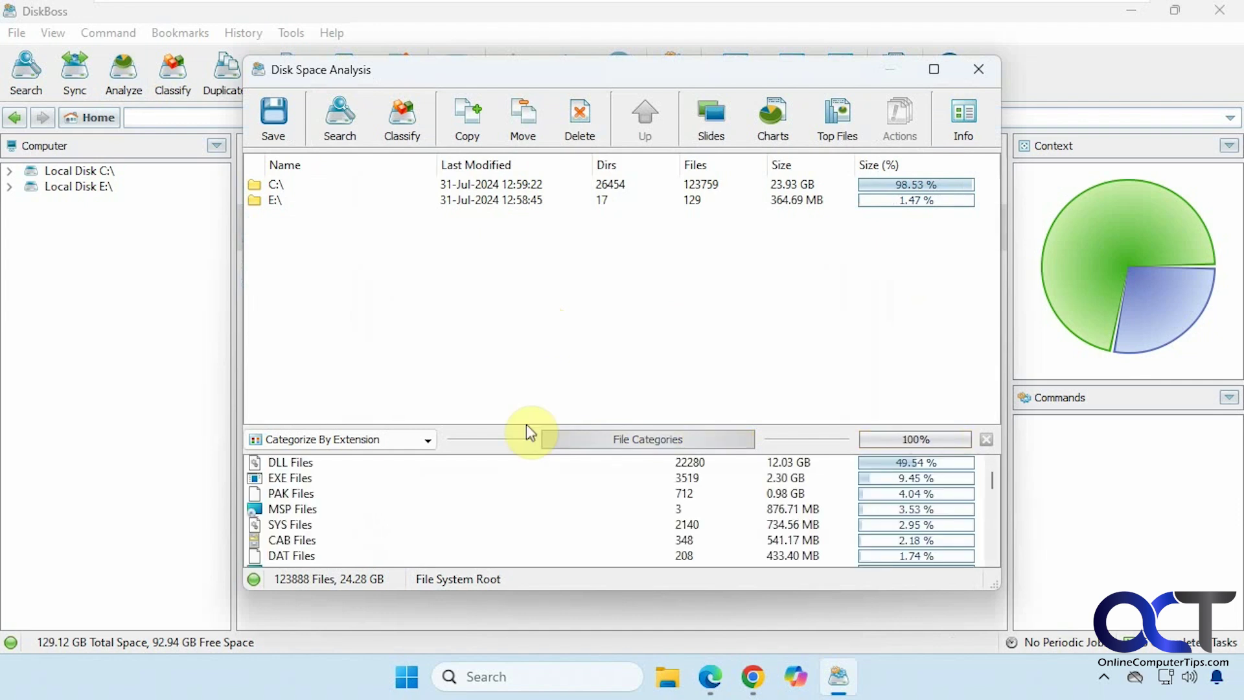
# Step: Enlarge the file categories list and look at the DLL Files and EXE Files categories
pyautogui.moveTo(523, 427); pyautogui.dragTo(524, 275)
pyautogui.click(755, 308)
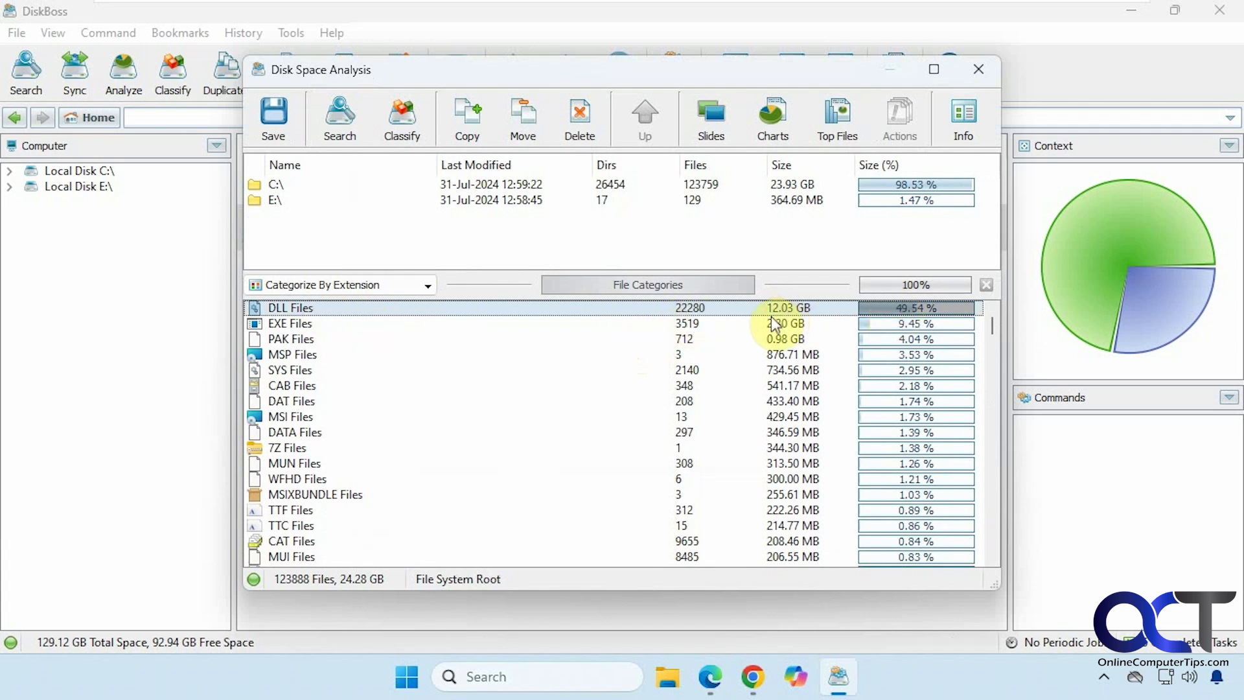
pyautogui.click(320, 326)
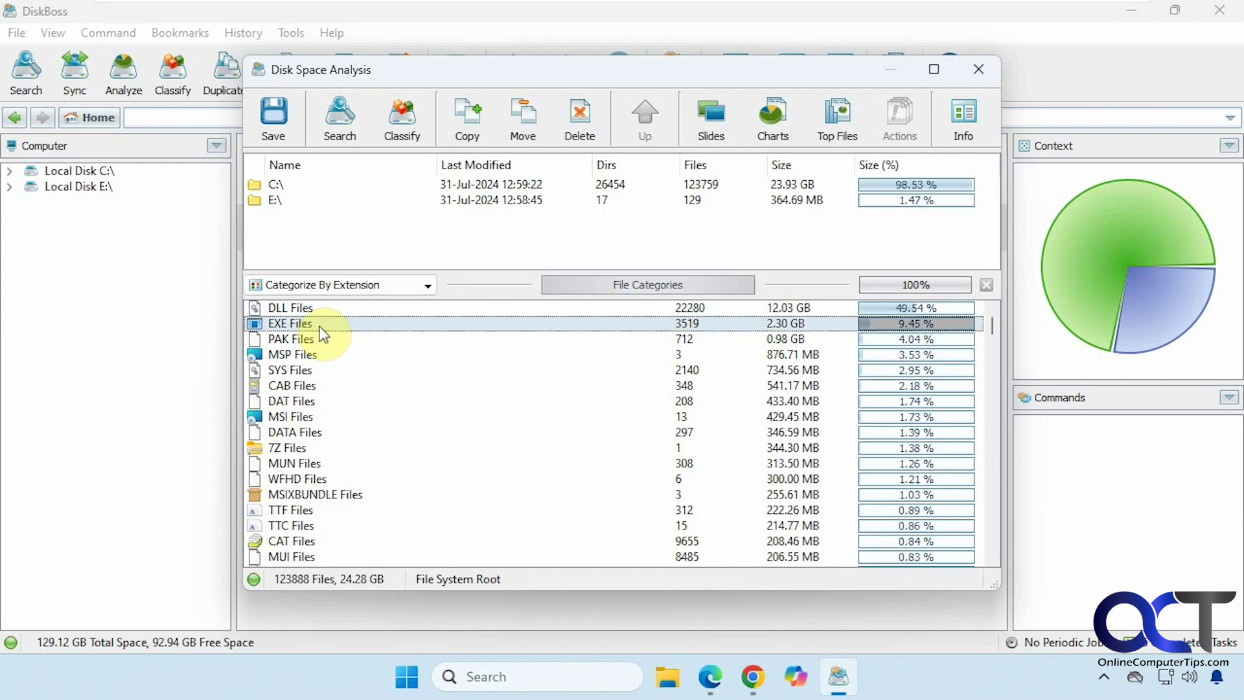
pyautogui.moveTo(991, 324)
pyautogui.mouseDown()
pyautogui.moveTo(986, 559)
pyautogui.moveTo(1005, 494)
pyautogui.moveTo(1005, 305)
pyautogui.mouseUp()
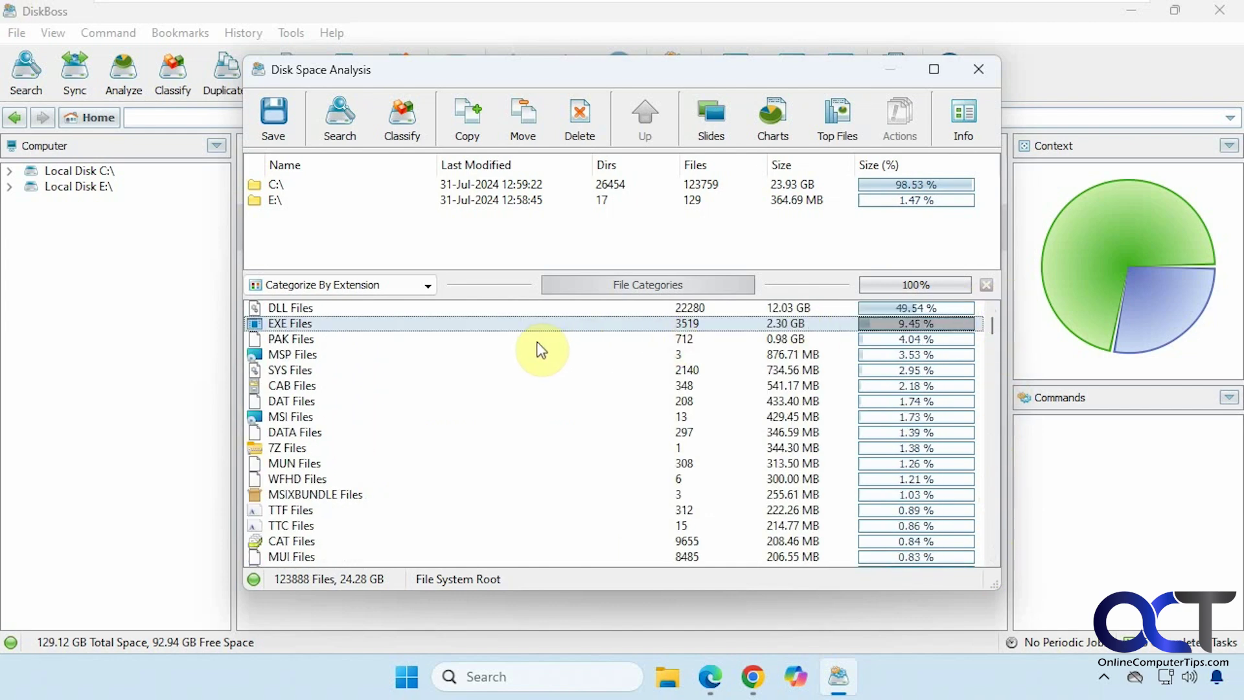
# Step: Try grouping by file size, then categorize the analysed files by last access date
pyautogui.click(403, 288)
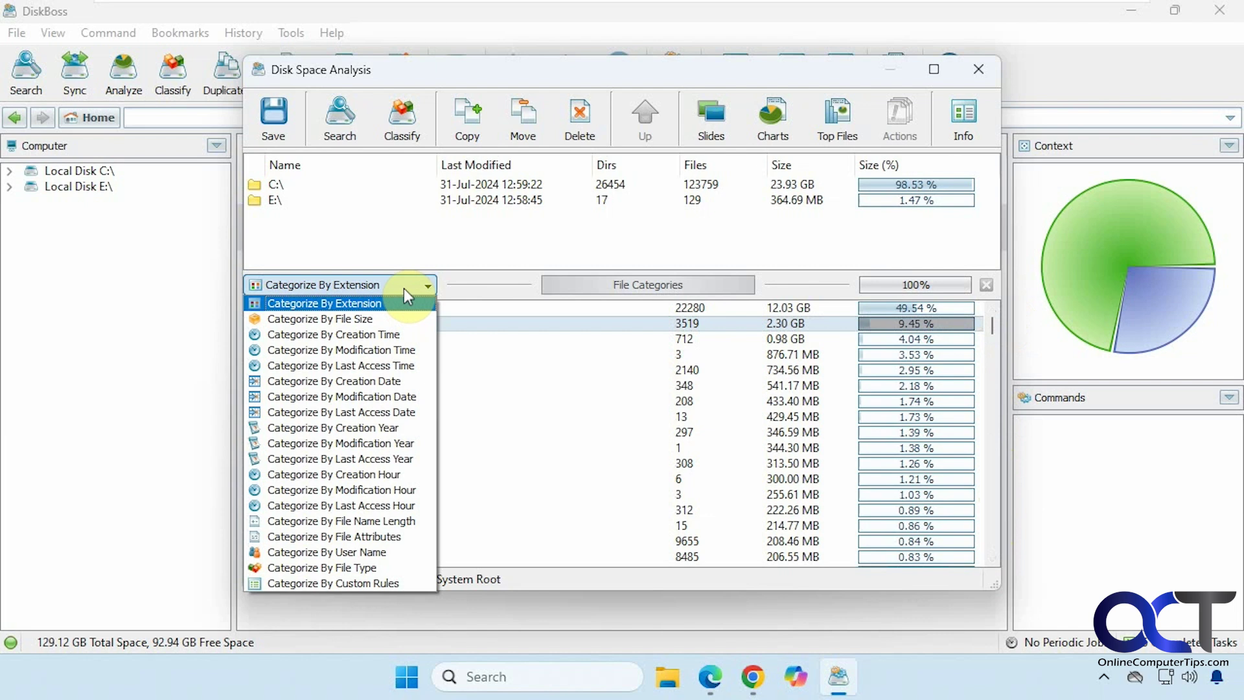
pyautogui.click(395, 319)
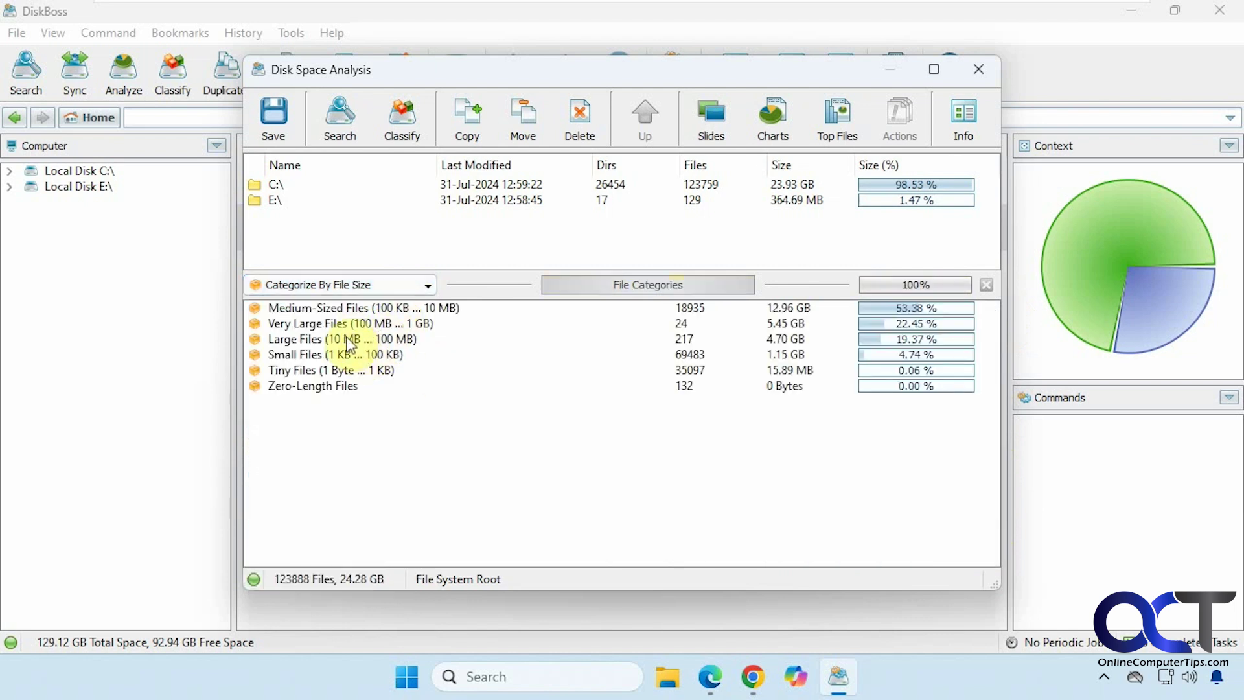
pyautogui.click(331, 324)
pyautogui.rightClick(333, 325)
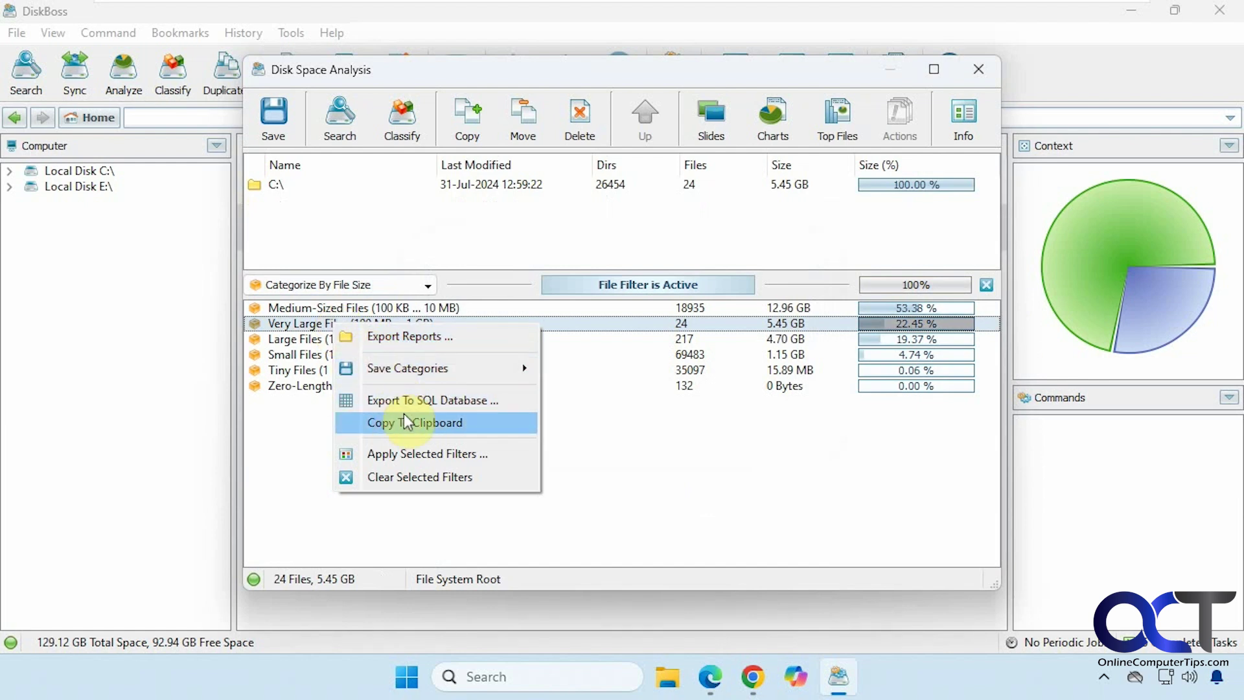
pyautogui.moveTo(395, 368)
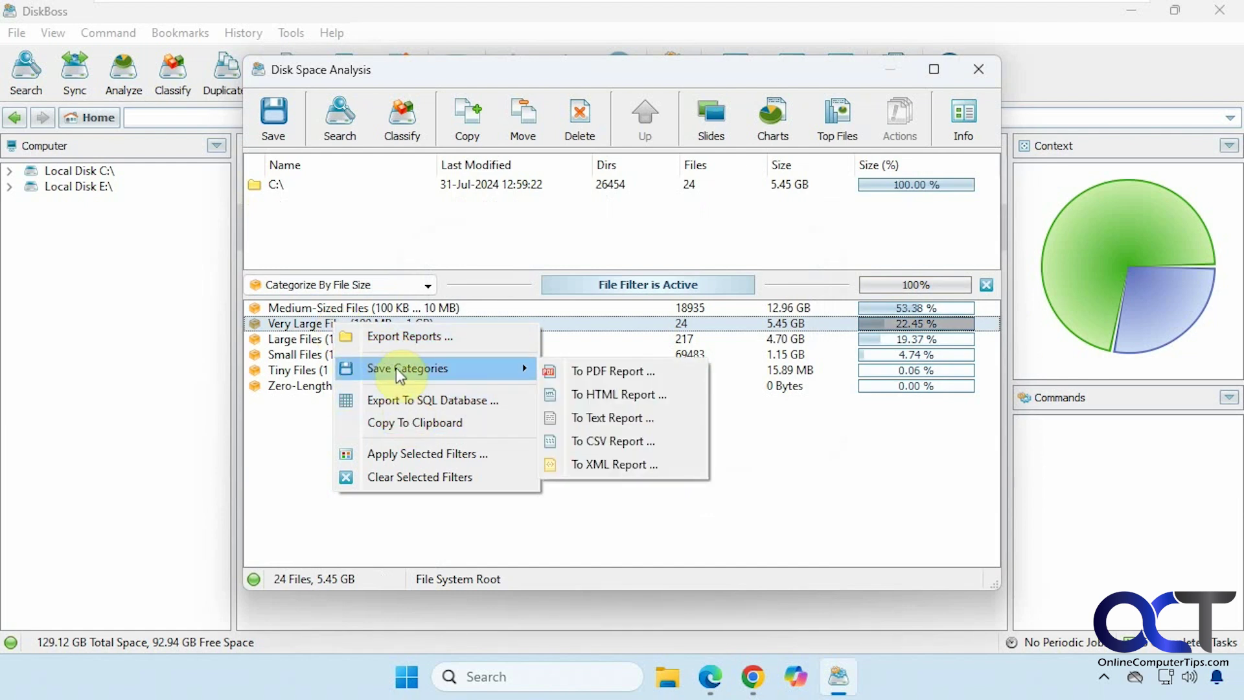
pyautogui.click(833, 484)
pyautogui.click(425, 285)
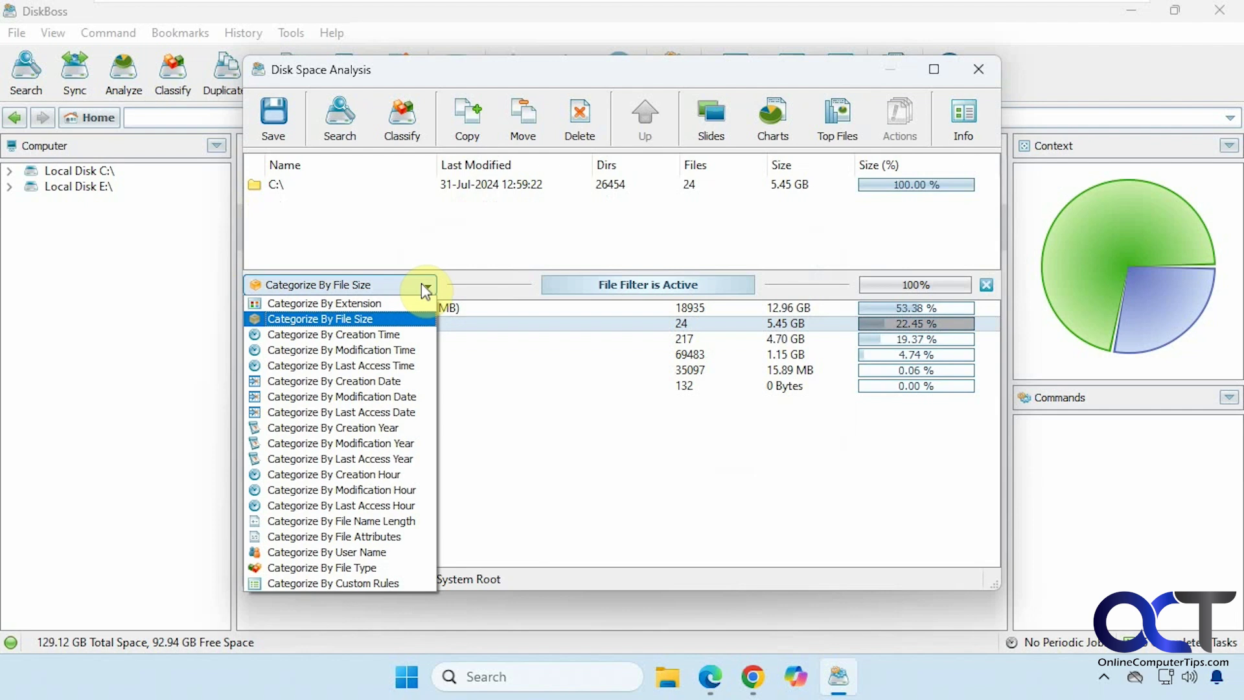
pyautogui.click(401, 412)
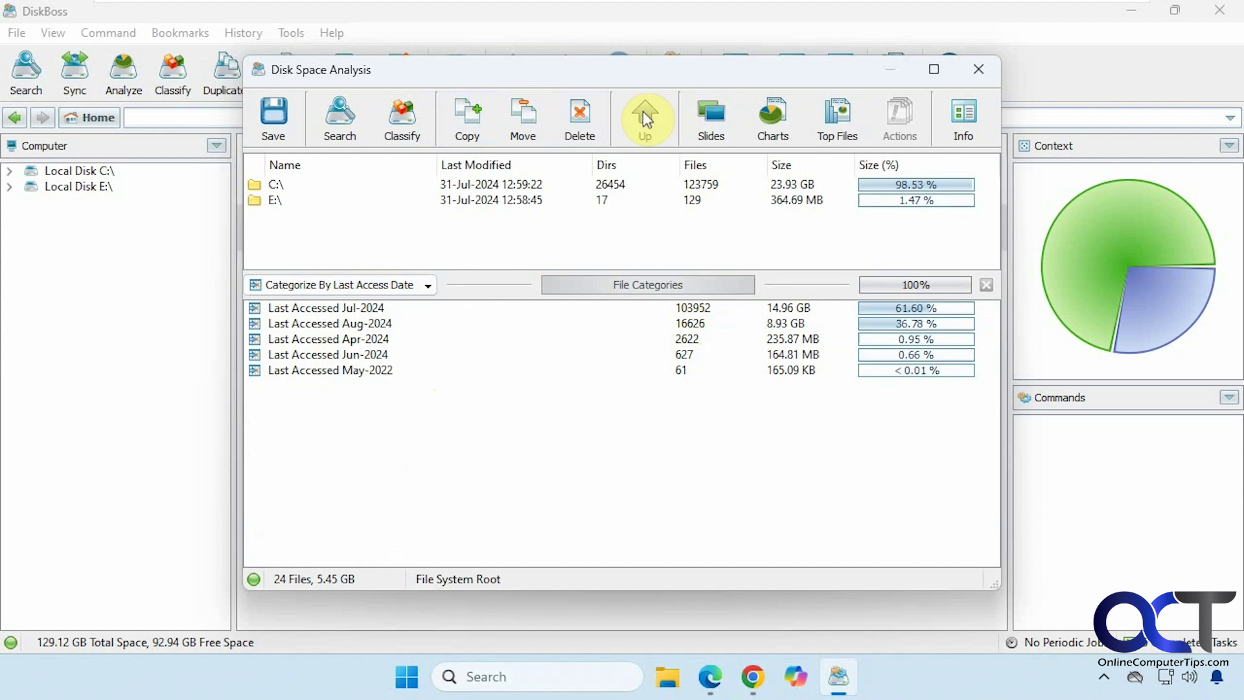
pyautogui.click(702, 110)
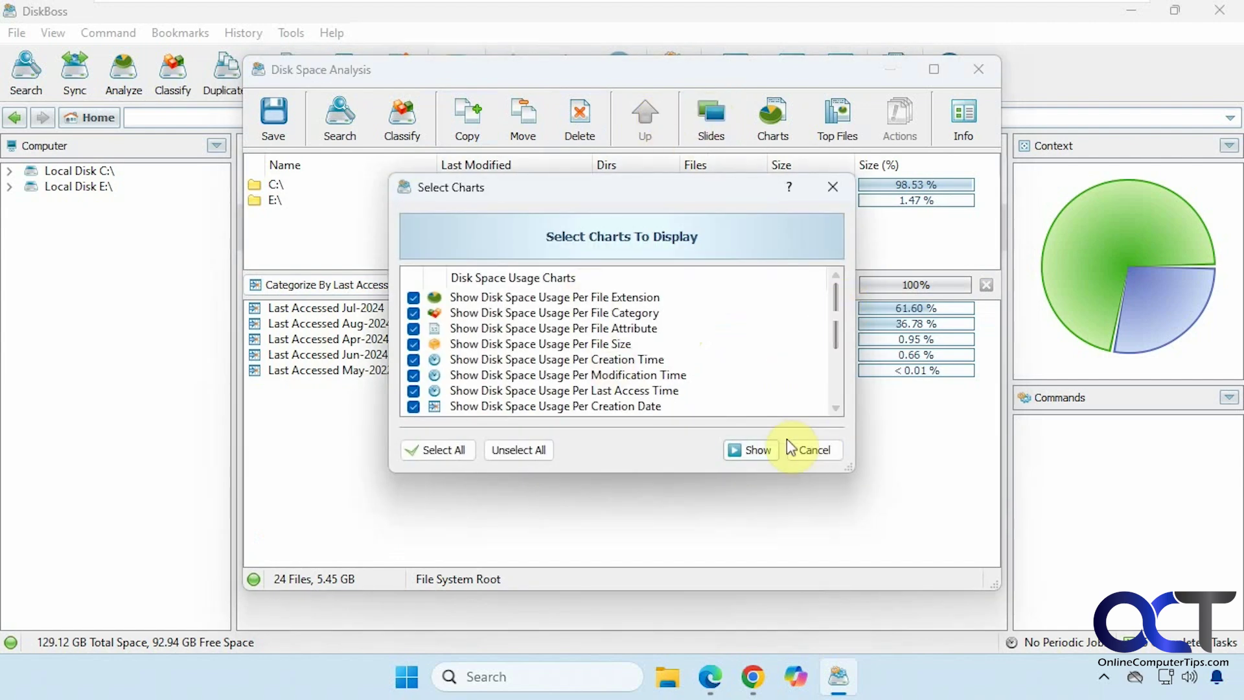
pyautogui.click(754, 448)
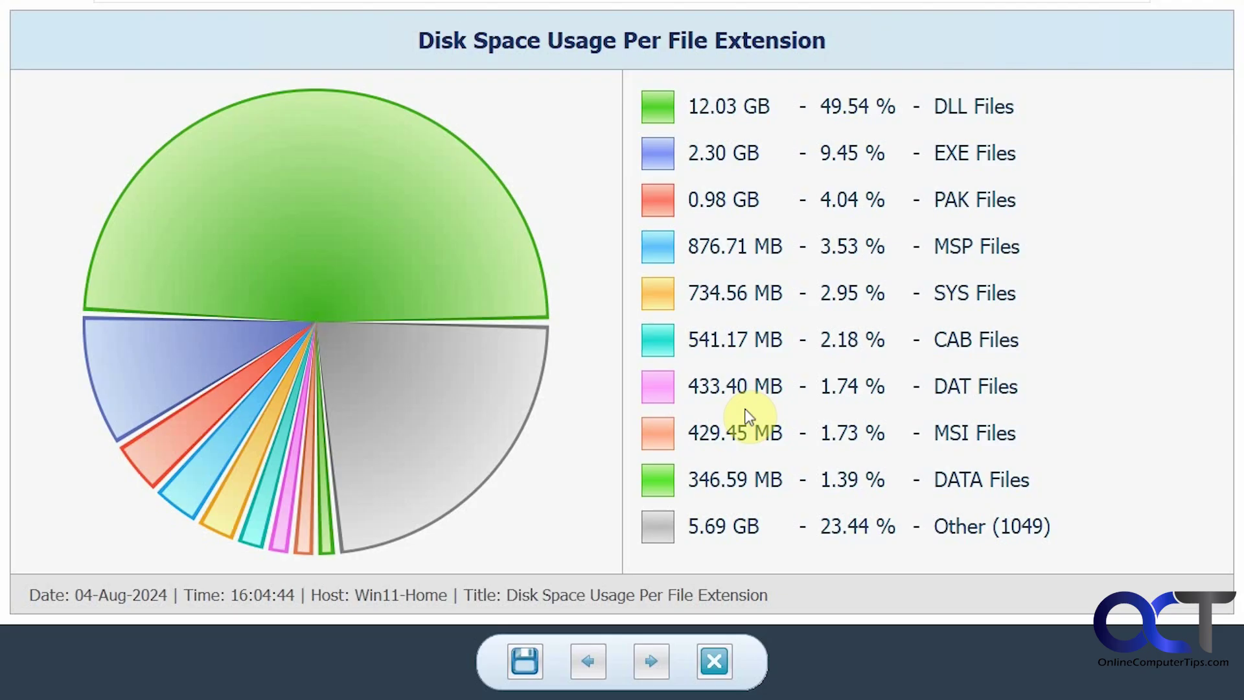
pyautogui.click(651, 661)
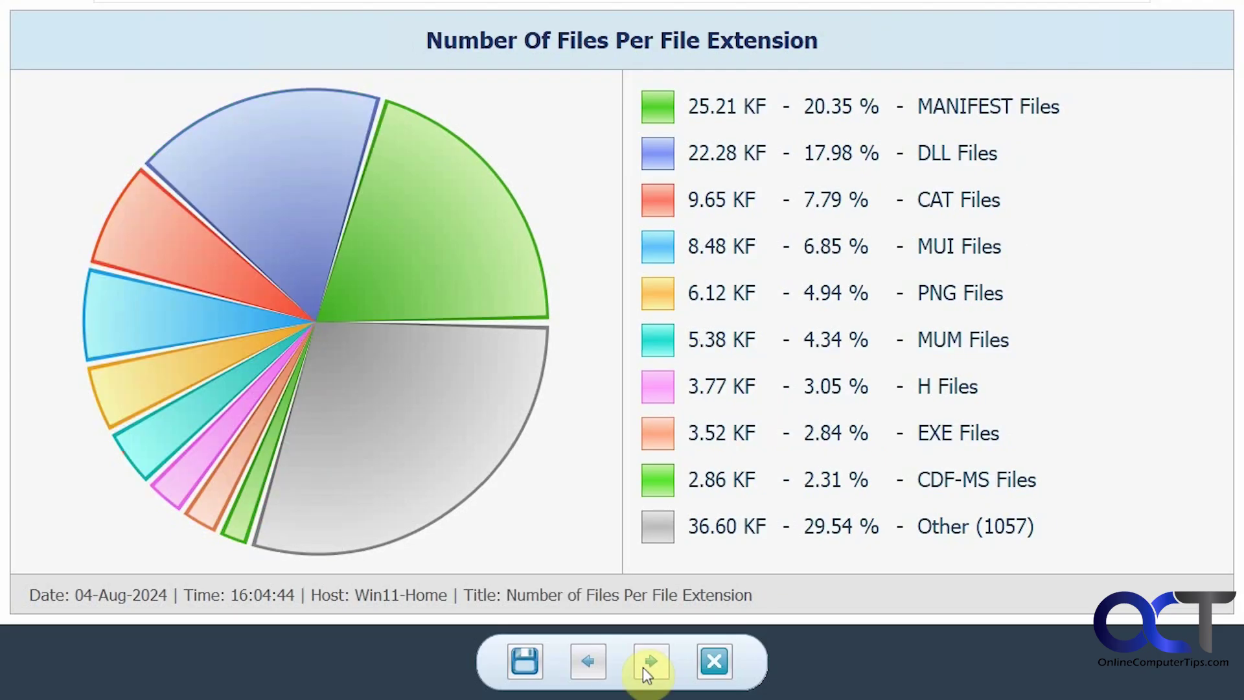
pyautogui.click(651, 661)
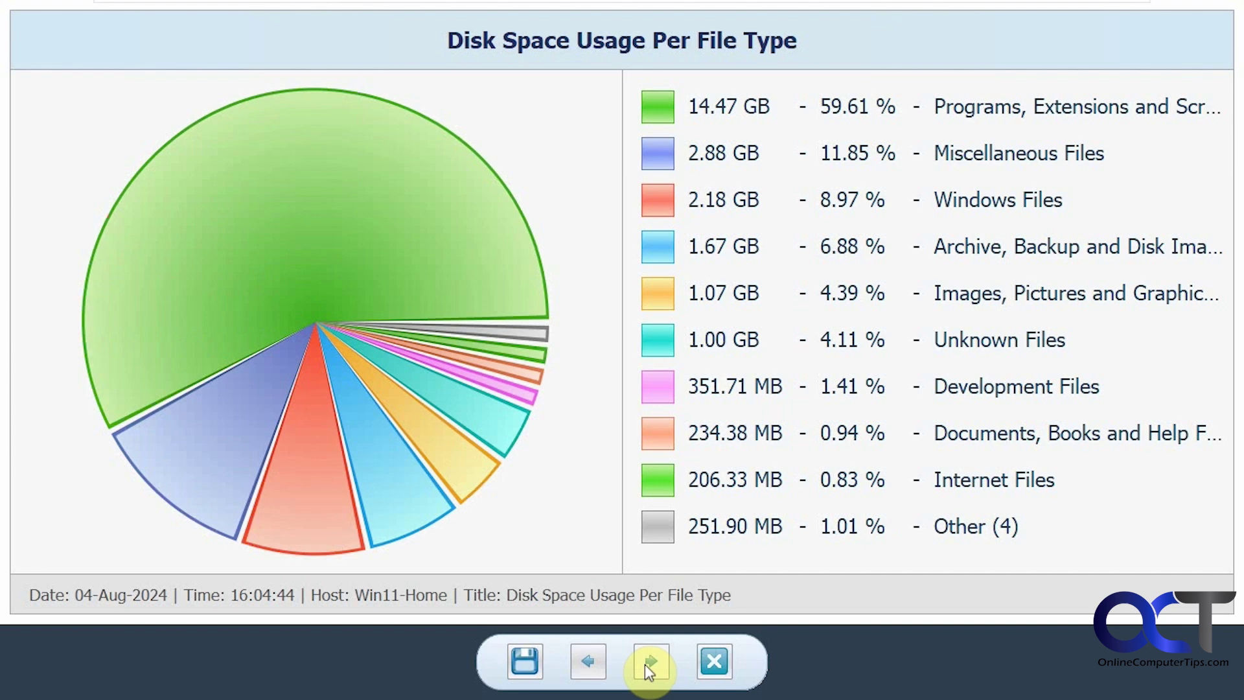
pyautogui.click(645, 664)
pyautogui.click(646, 665)
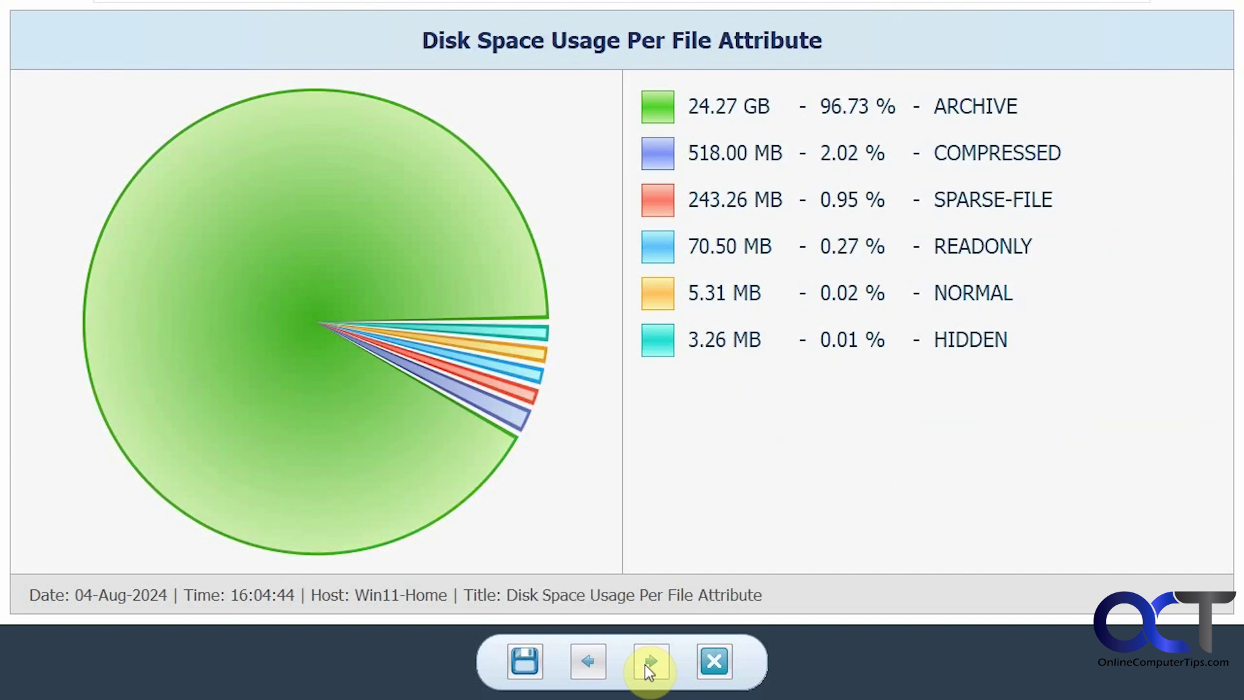
pyautogui.click(646, 665)
pyautogui.click(714, 661)
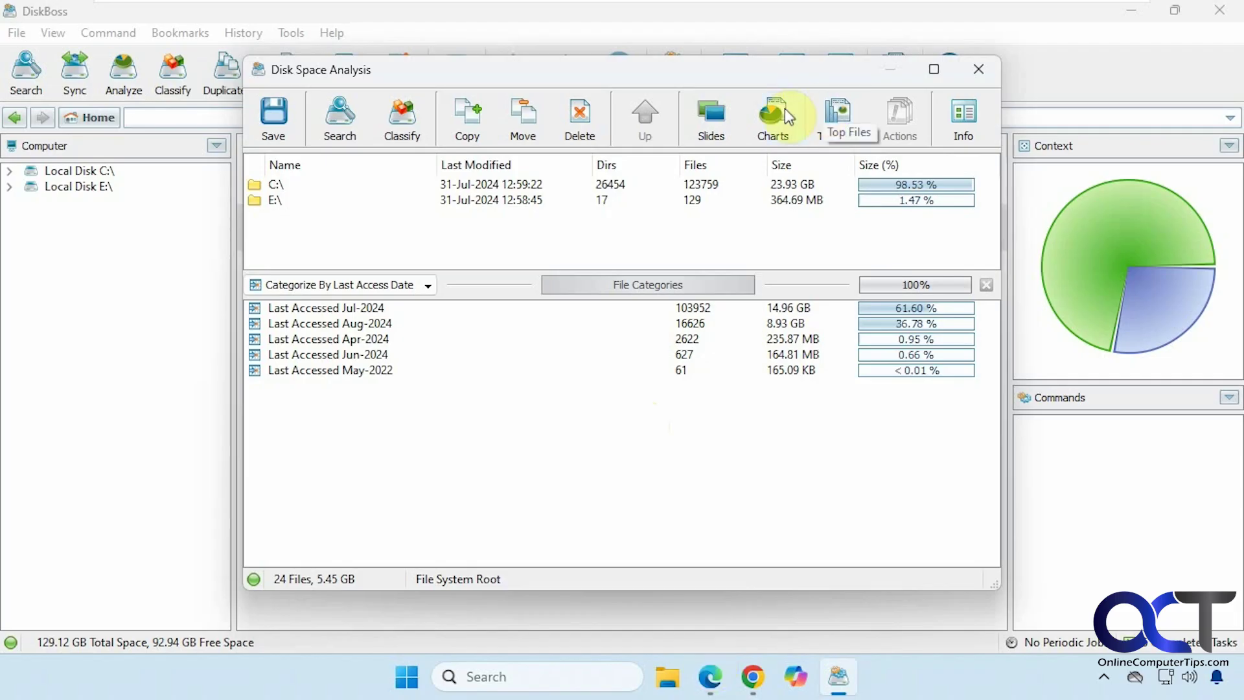
# Step: View the top 100 largest files sorted by size, then close that list
pyautogui.click(772, 113)
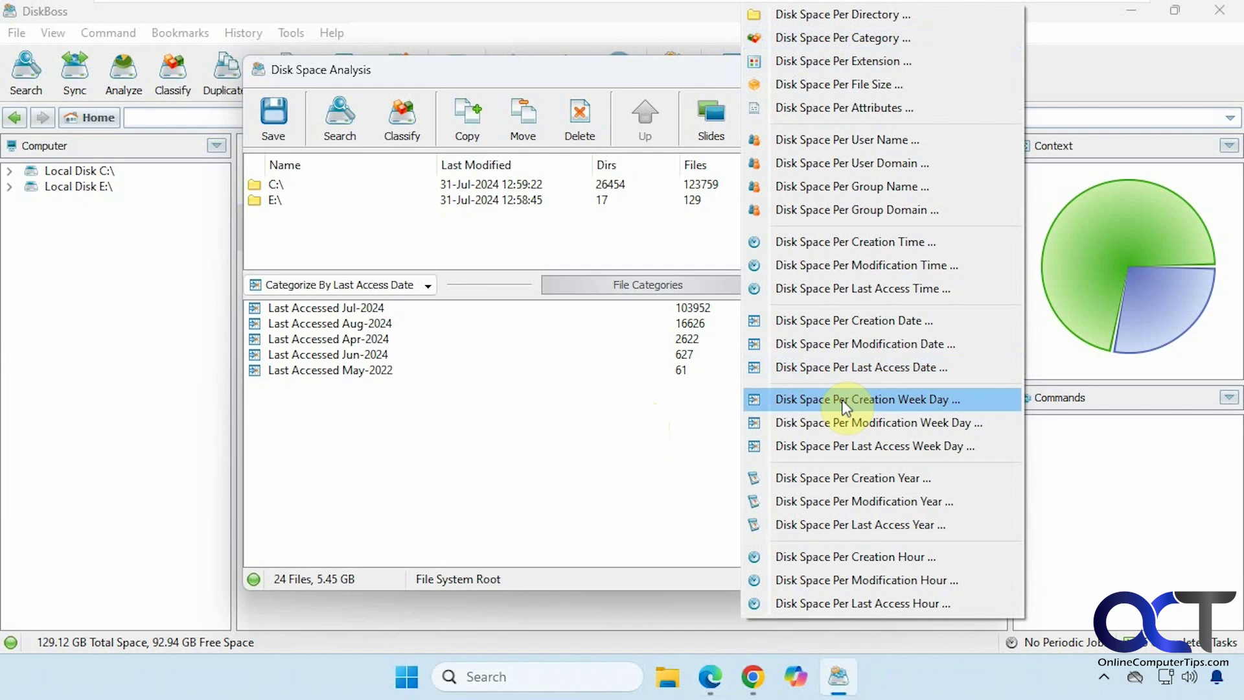
pyautogui.click(506, 455)
pyautogui.click(834, 116)
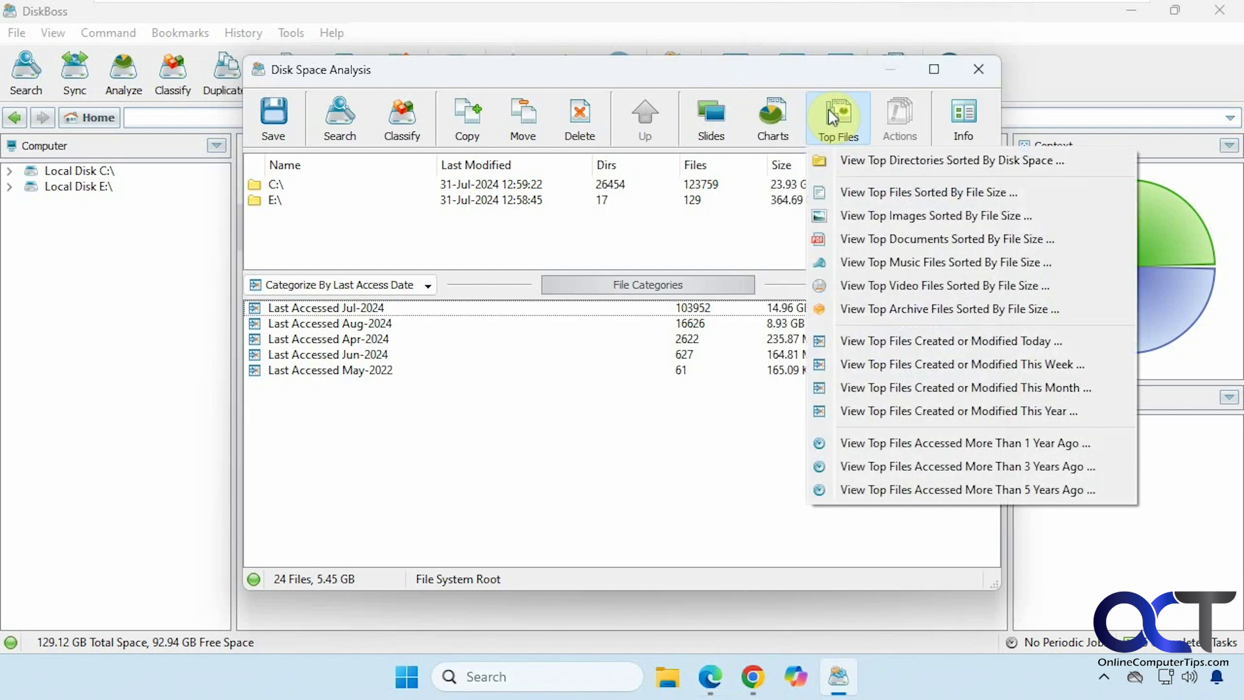
pyautogui.click(890, 192)
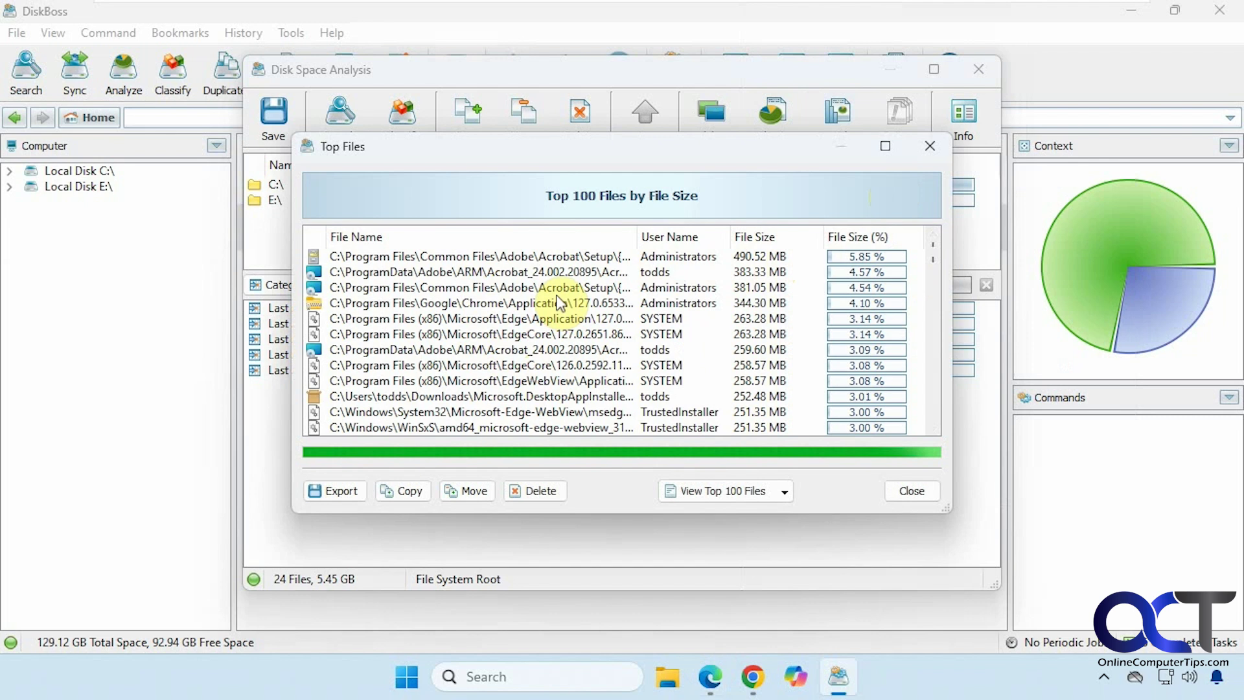
pyautogui.click(427, 256)
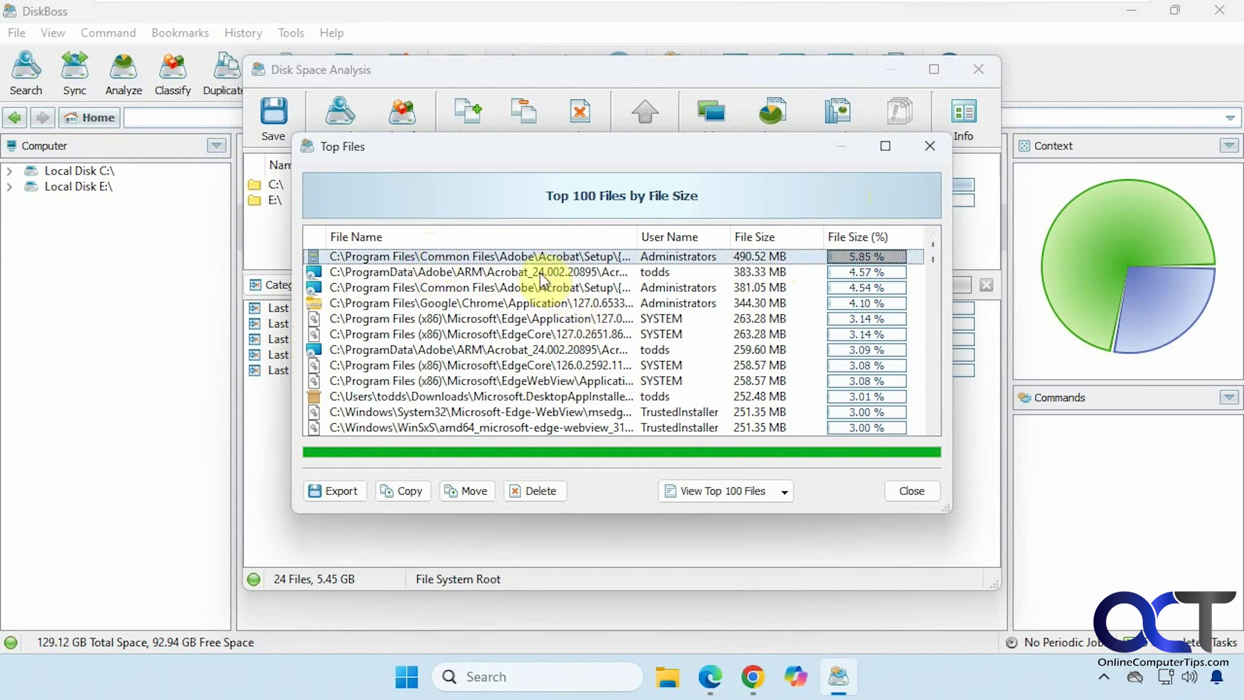
pyautogui.click(721, 490)
pyautogui.click(721, 490)
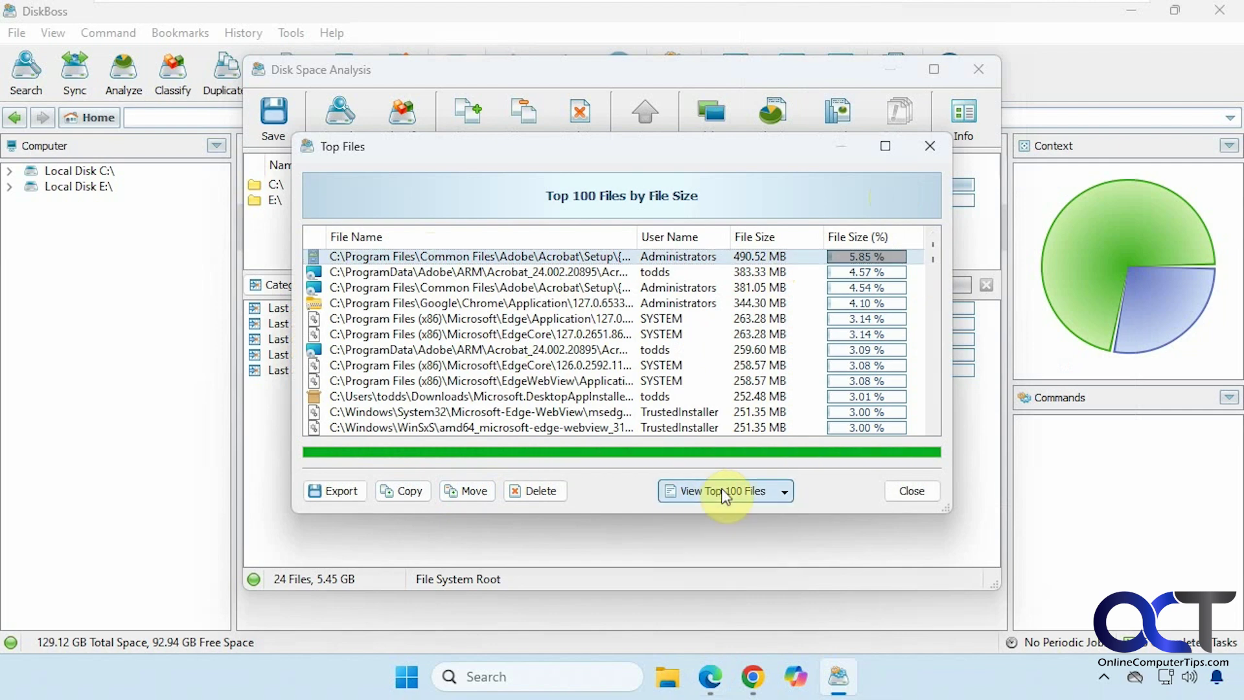
pyautogui.click(911, 492)
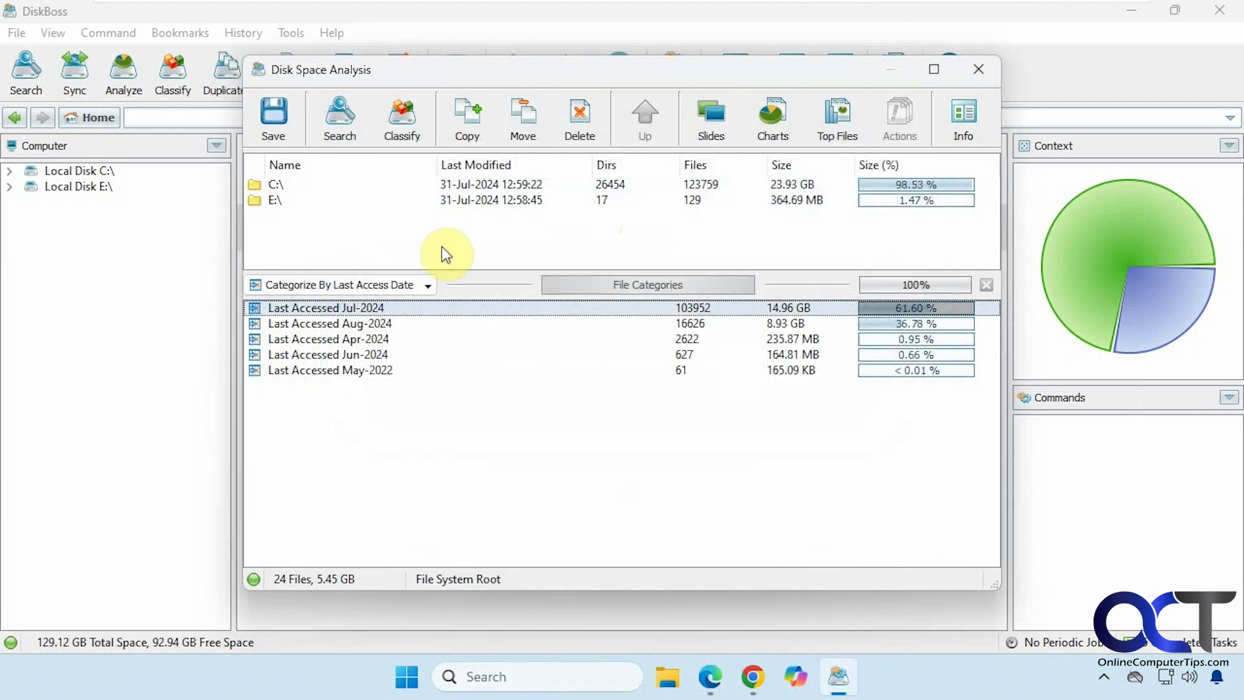
# Step: Cancel the file search dialog and close the Disk Space Analysis window
pyautogui.click(341, 129)
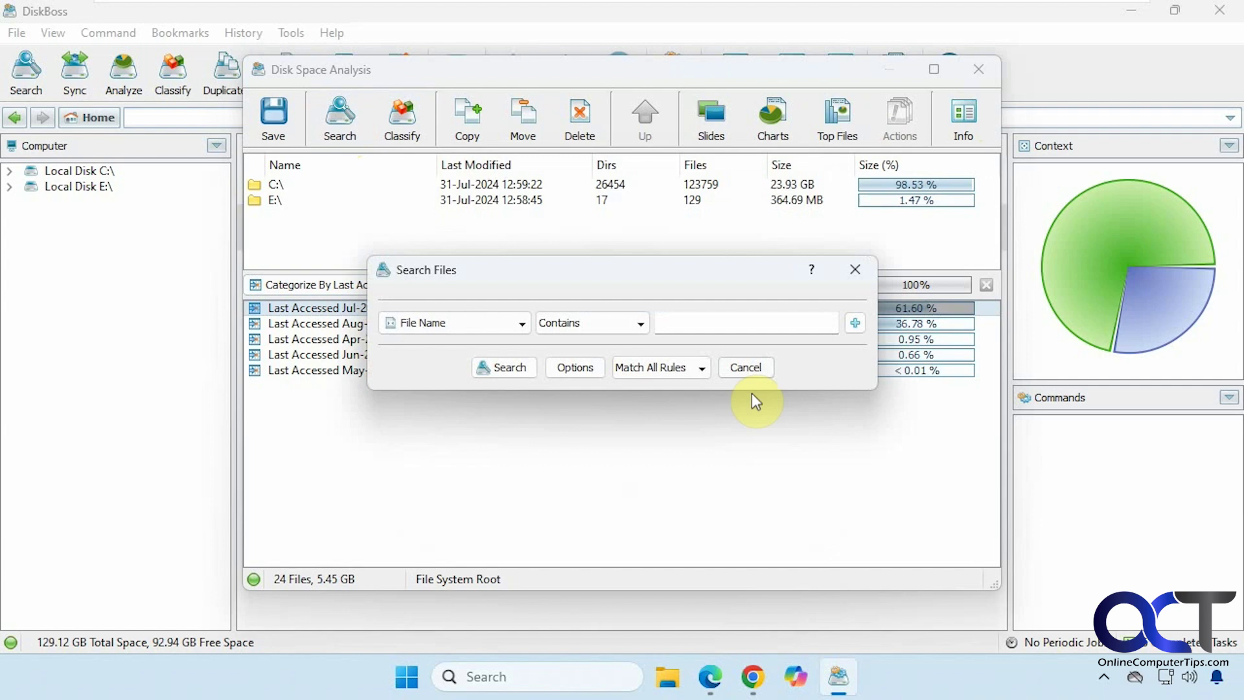
pyautogui.click(746, 367)
pyautogui.click(977, 69)
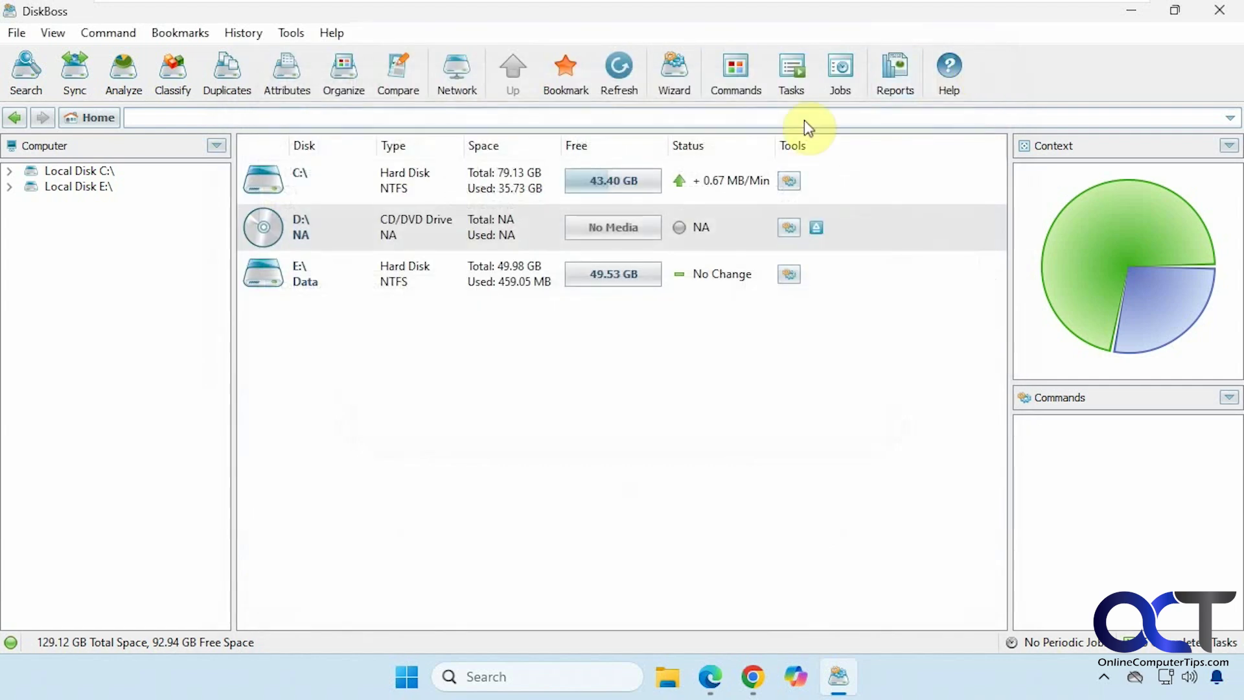
# Step: Start a duplicate search and replace C:\ with the Documents folder as first location
pyautogui.click(234, 76)
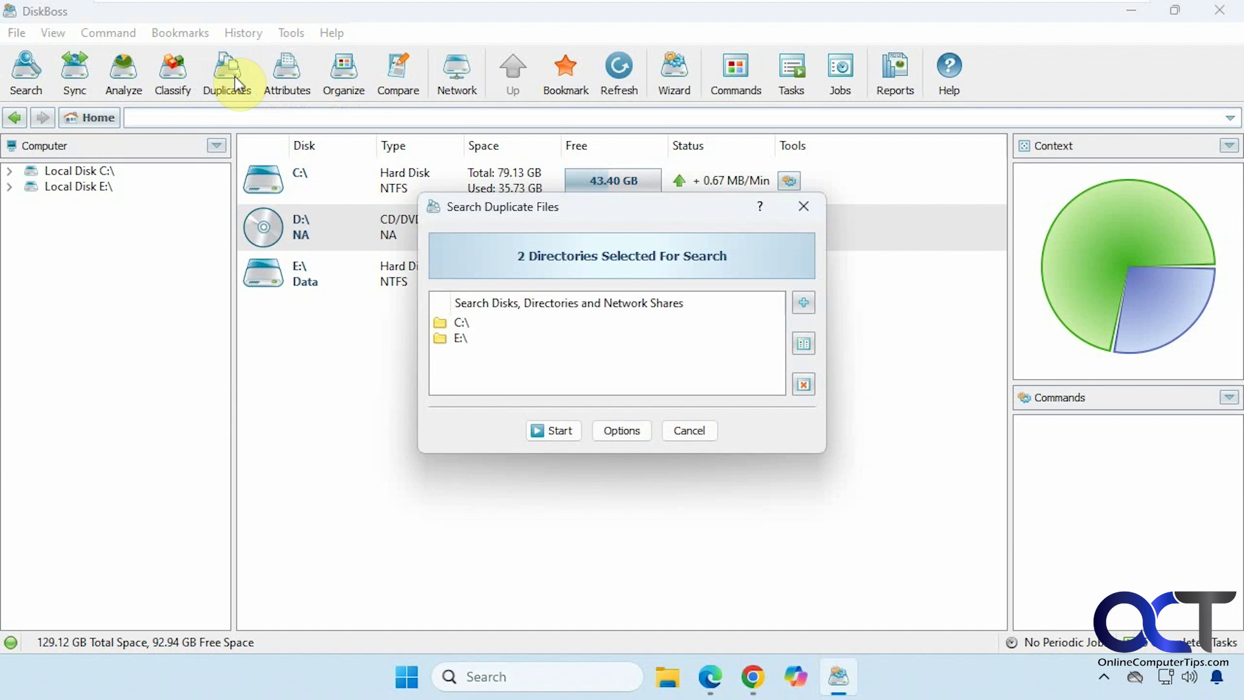
pyautogui.doubleClick(462, 323)
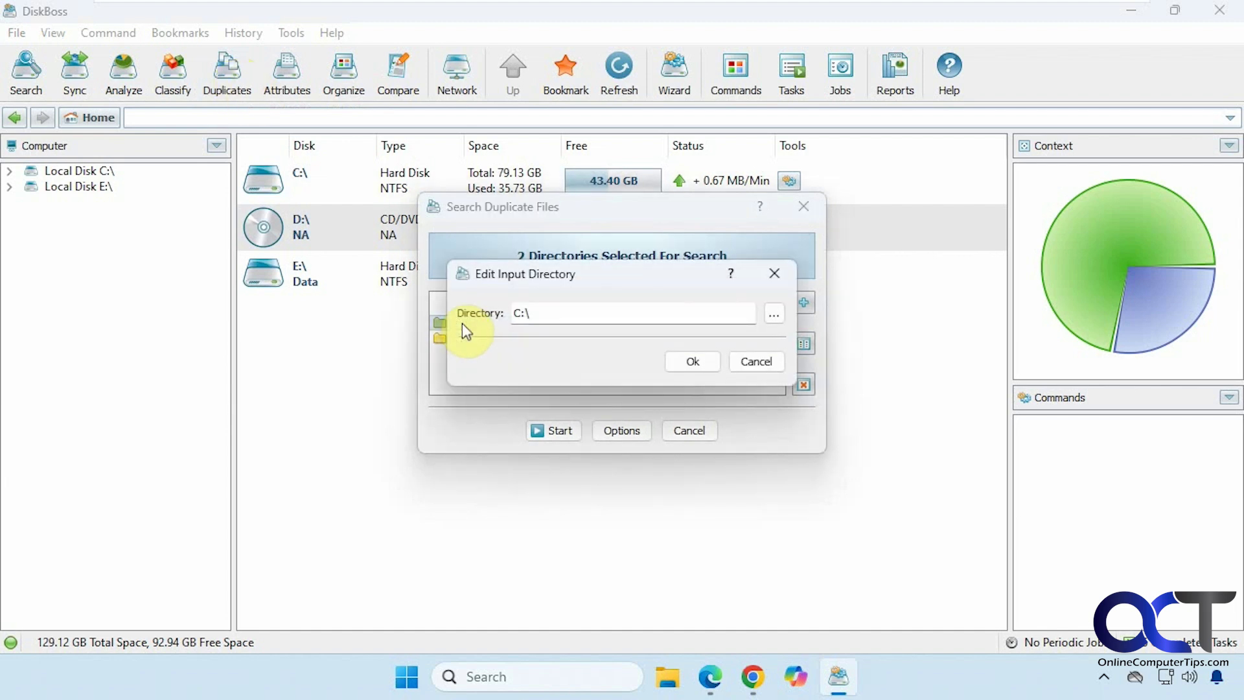
pyautogui.click(772, 313)
pyautogui.doubleClick(541, 341)
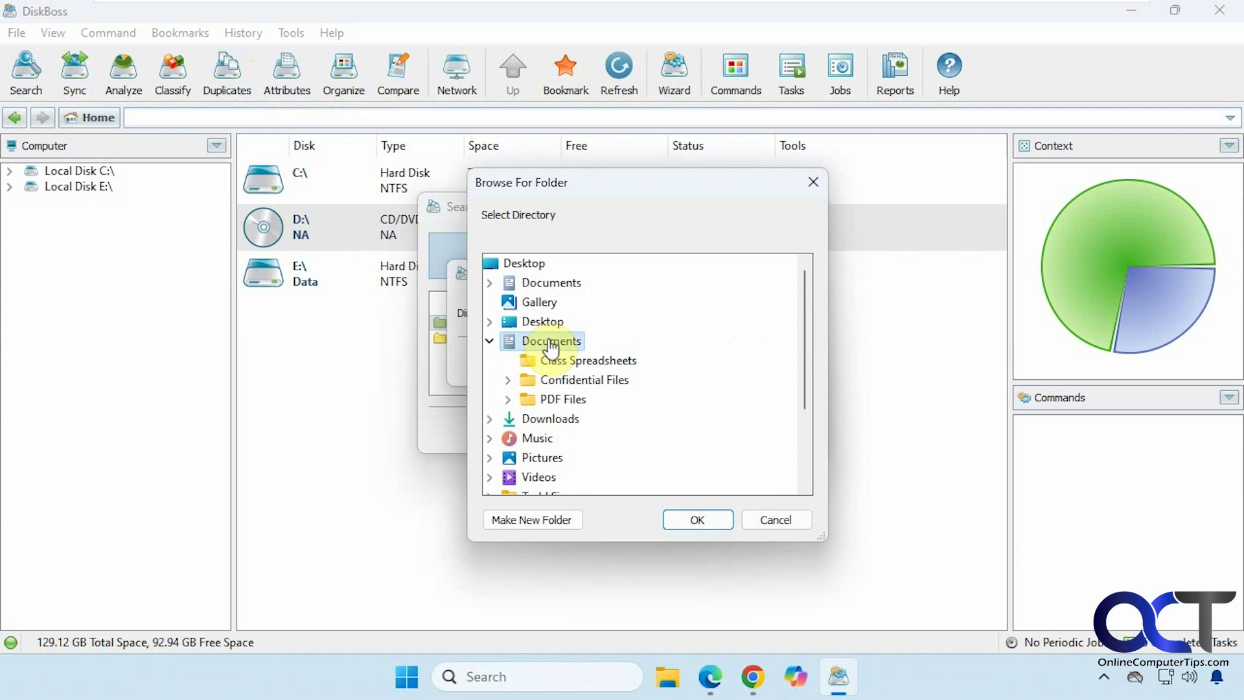
pyautogui.click(689, 511)
pyautogui.click(692, 361)
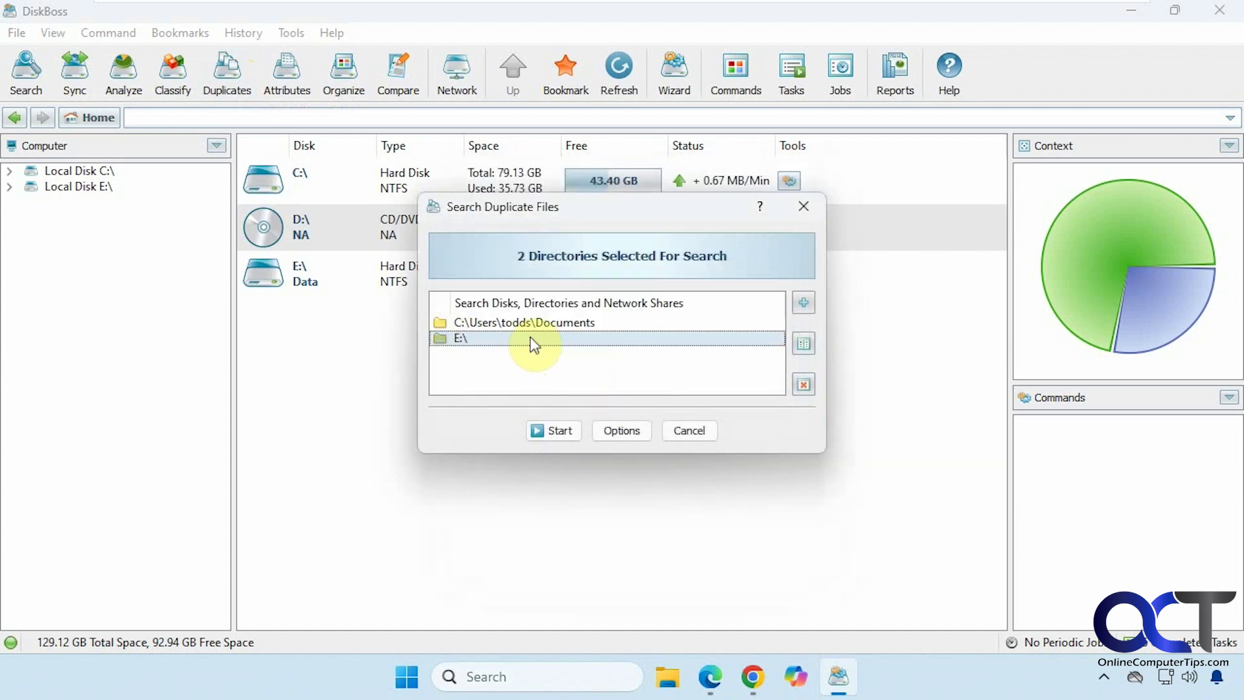
# Step: Replace E:\ with E:\Old PC Backup as second location and run the duplicate search
pyautogui.doubleClick(686, 340)
pyautogui.click(774, 315)
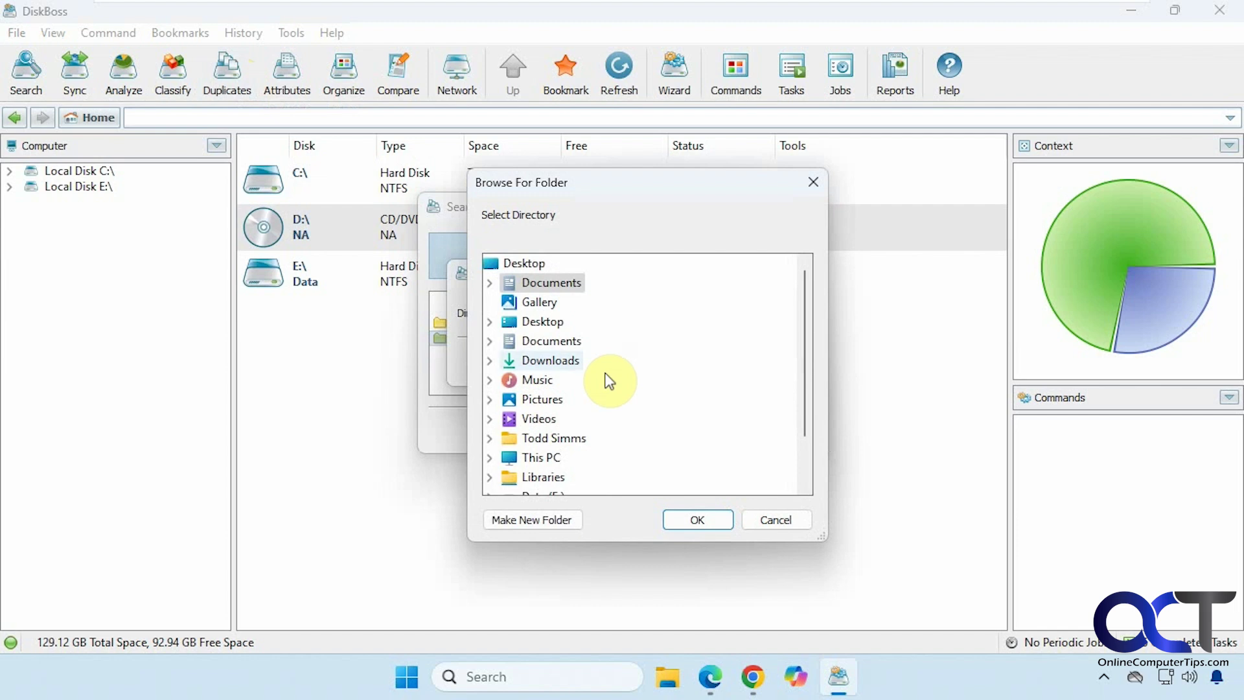
pyautogui.scroll(-1, 570, 388)
pyautogui.doubleClick(554, 440)
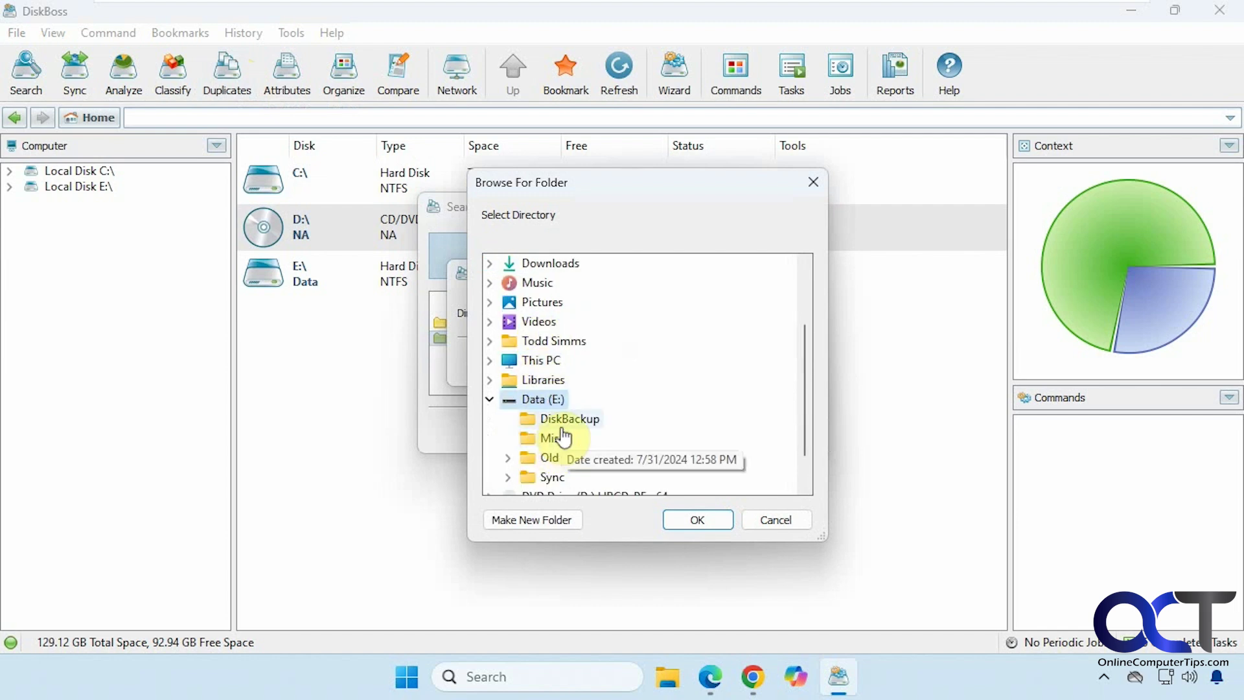
pyautogui.doubleClick(563, 459)
pyautogui.click(667, 512)
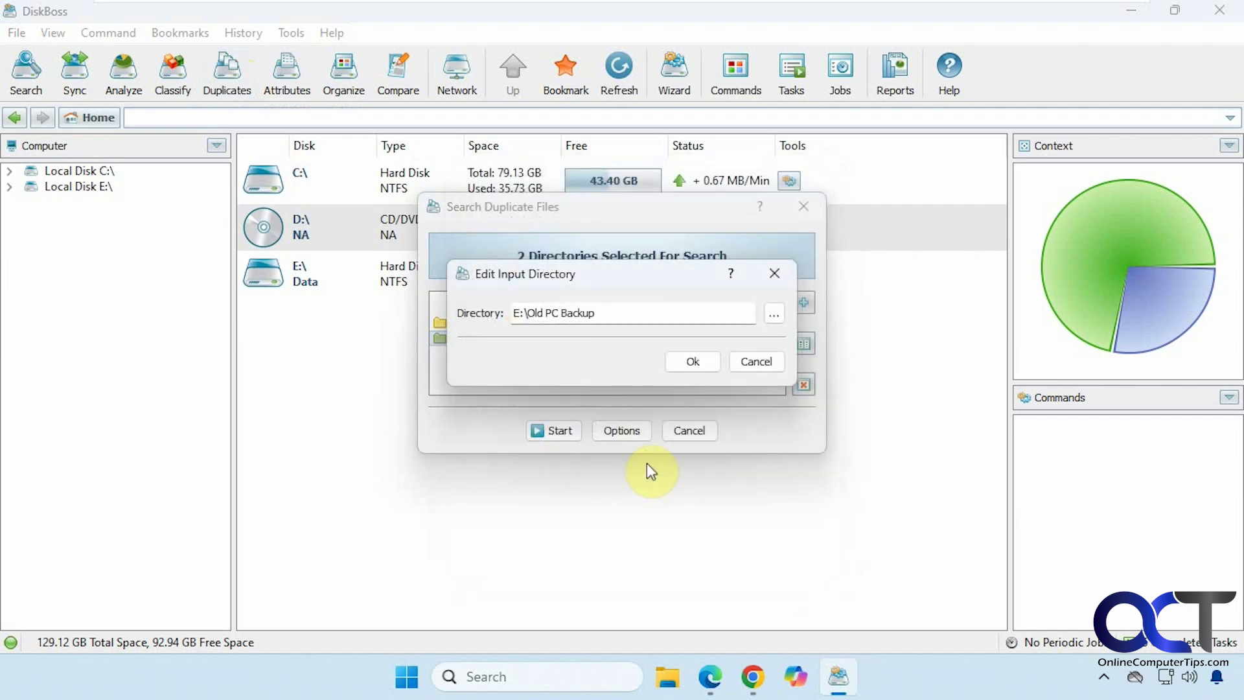
pyautogui.click(692, 359)
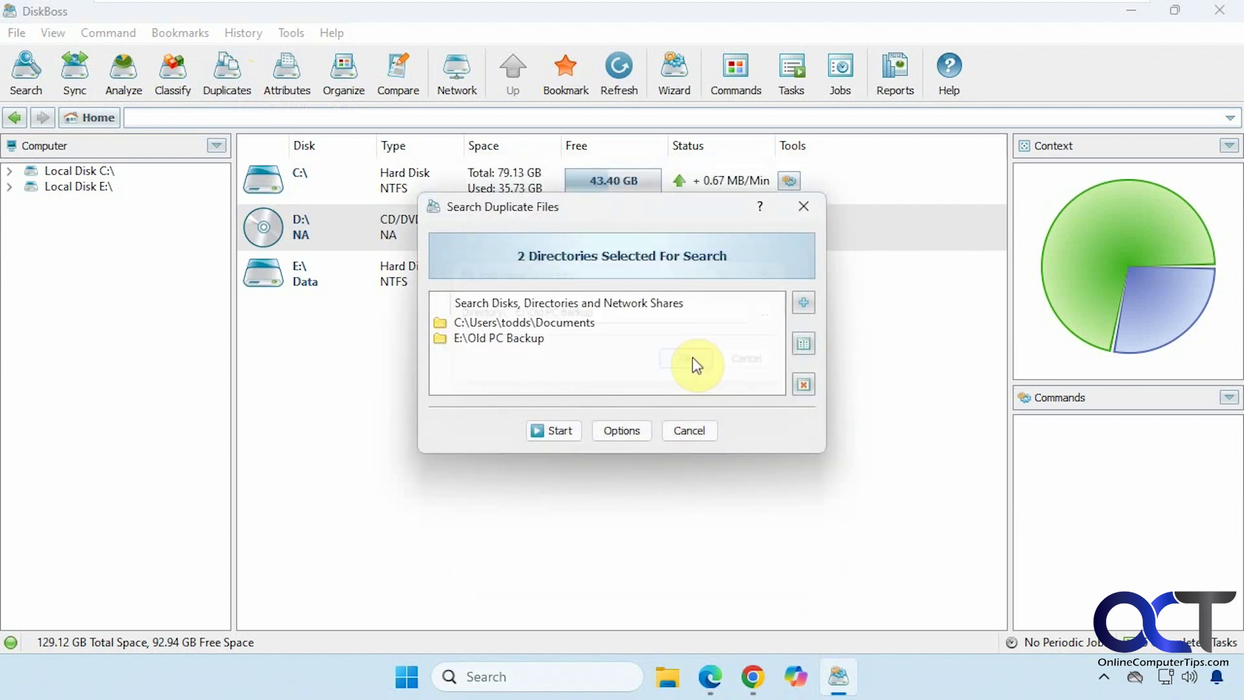
pyautogui.click(565, 432)
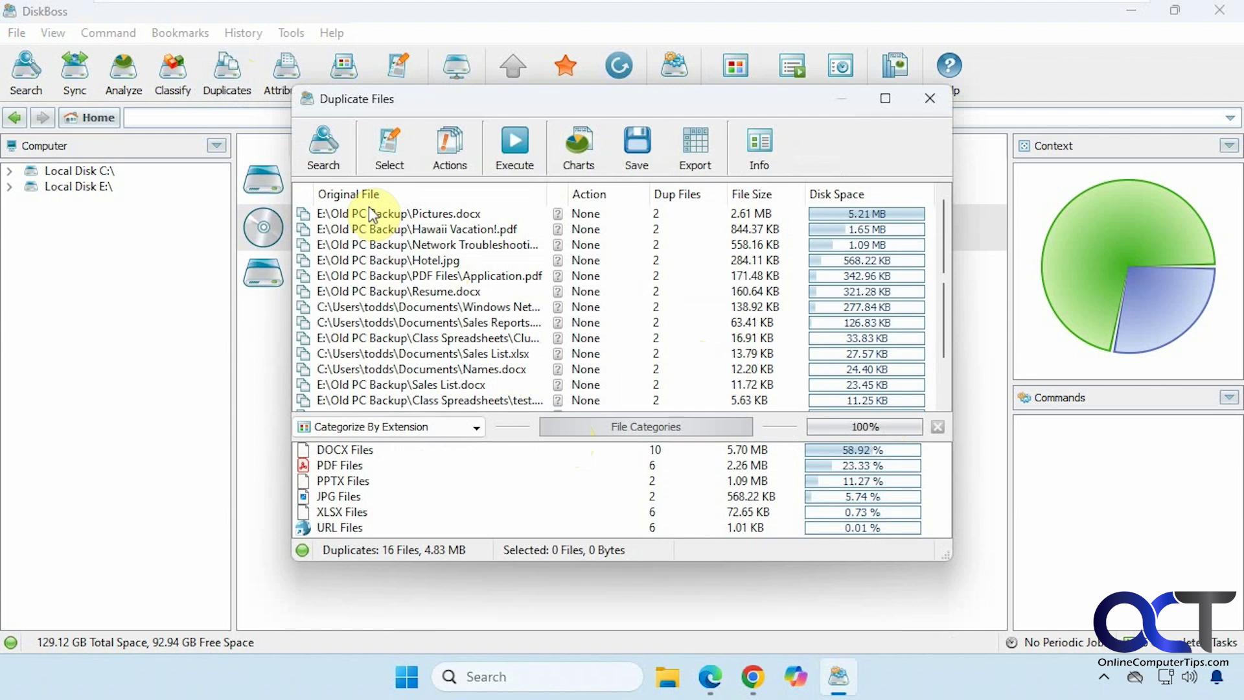
# Step: Mark the newest, then the oldest copies as duplicates, and inspect Hotel.jpg's actions
pyautogui.click(388, 147)
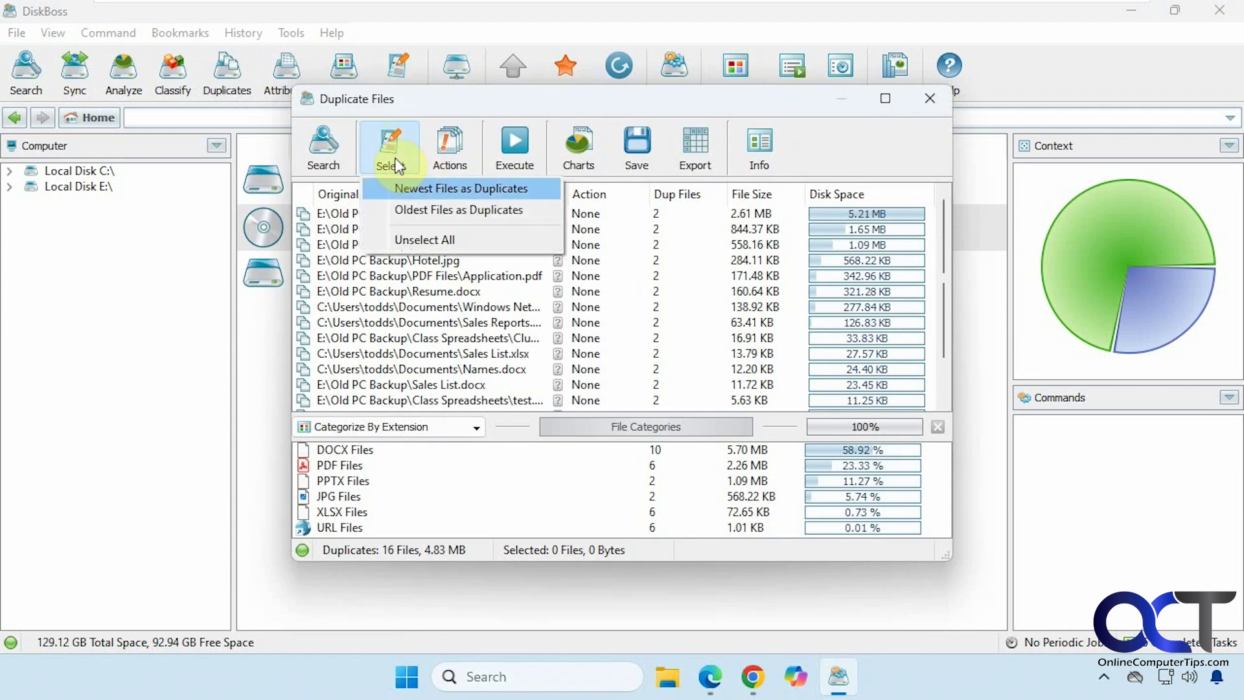
pyautogui.click(413, 188)
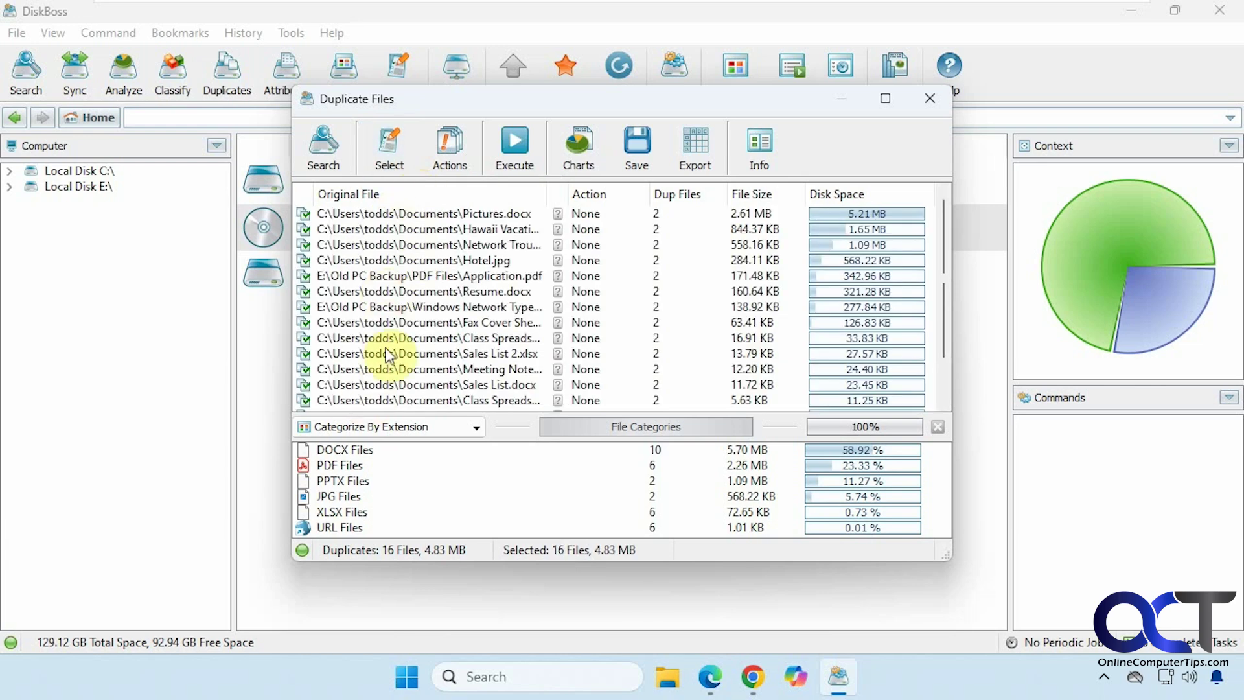
pyautogui.click(397, 168)
pyautogui.click(407, 209)
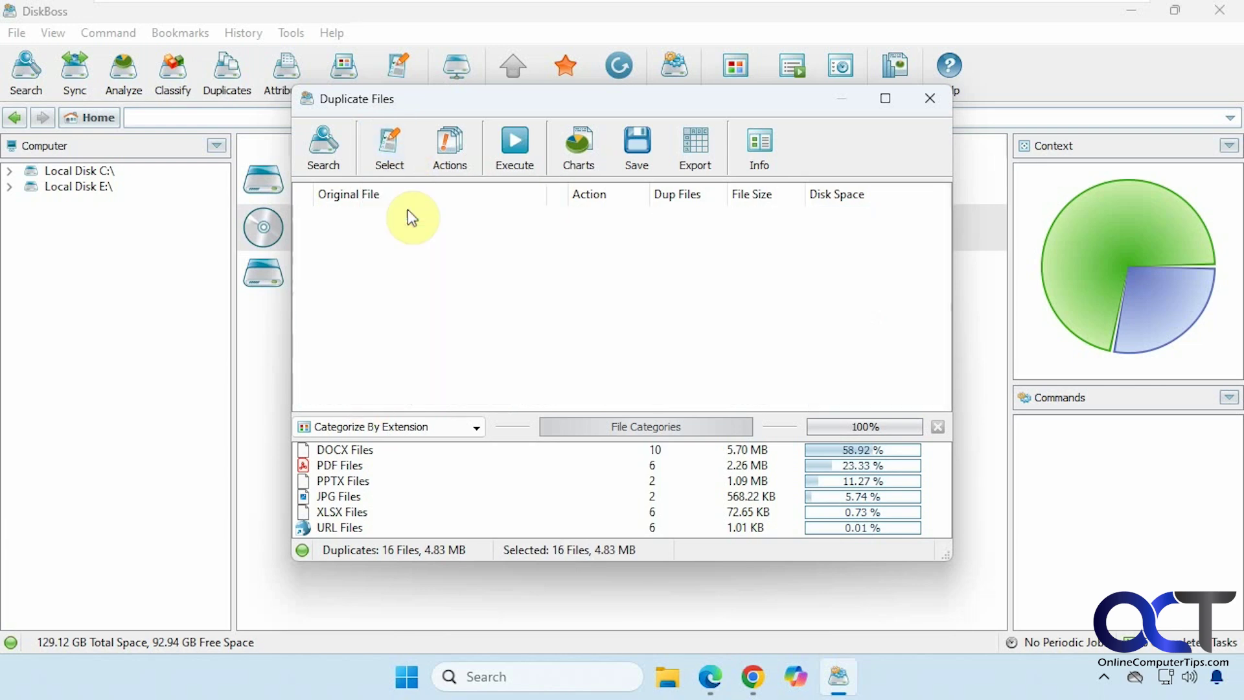
pyautogui.rightClick(385, 259)
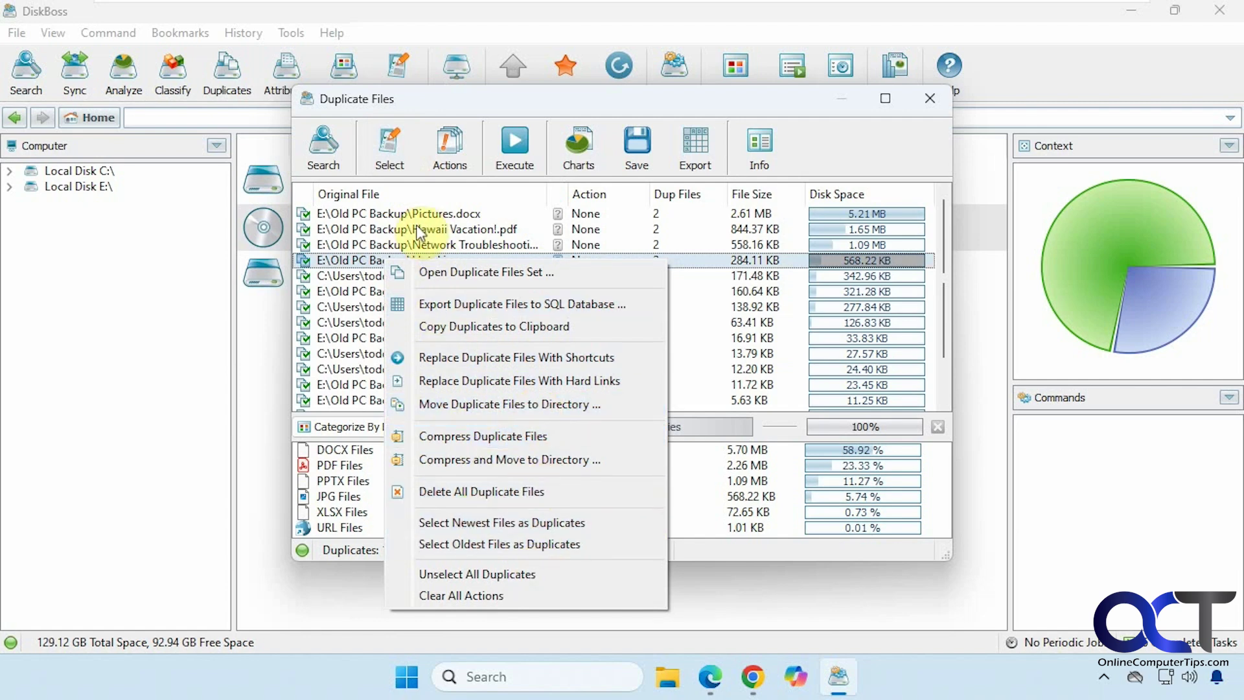
pyautogui.press('Escape')
# Step: Chart the duplicate space per file size, then close the chart
pyautogui.click(576, 153)
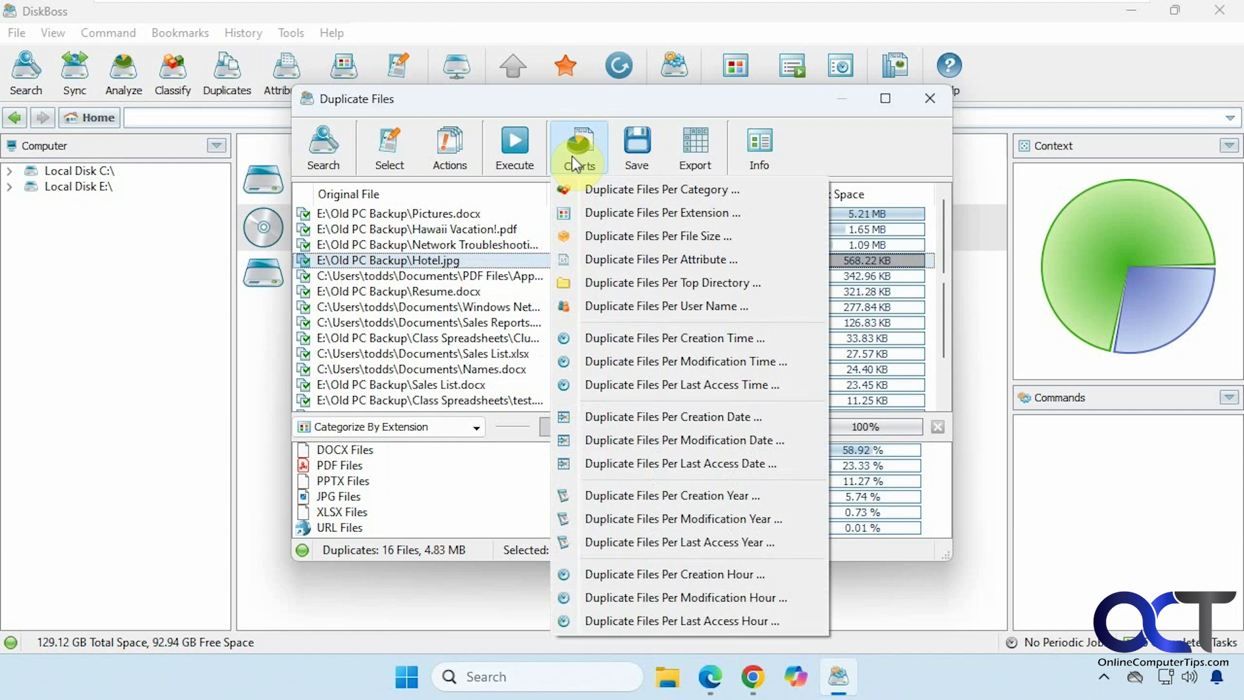
pyautogui.click(645, 234)
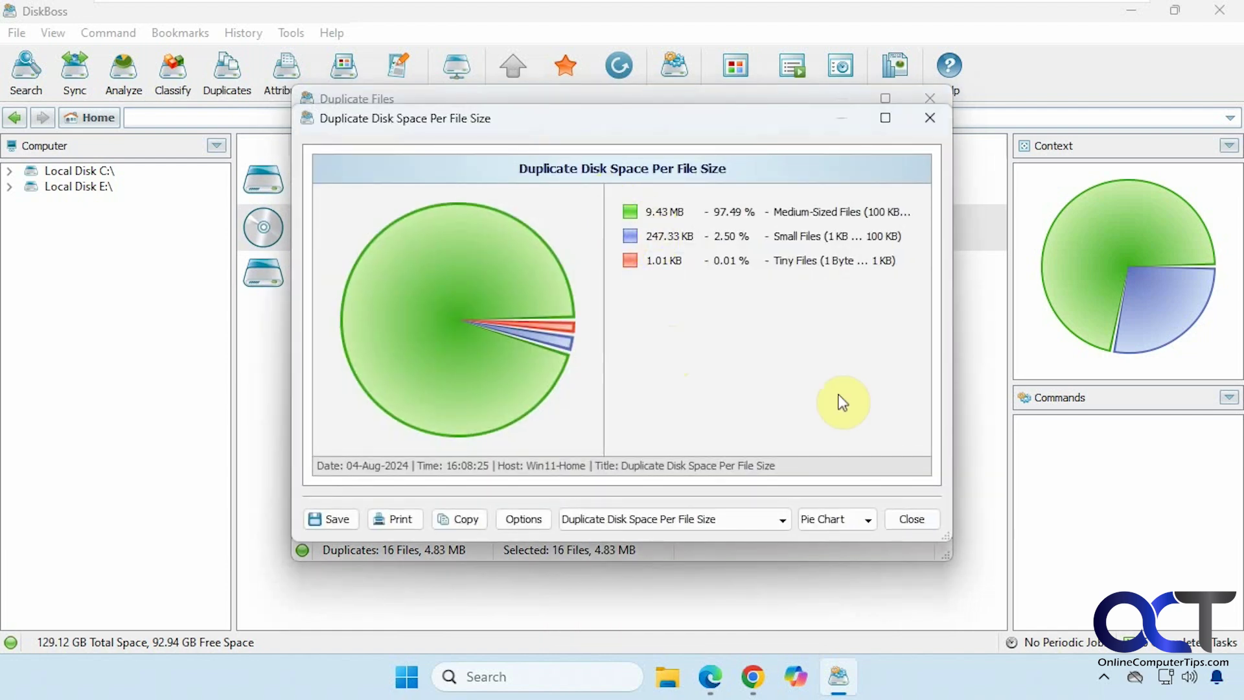
pyautogui.click(912, 517)
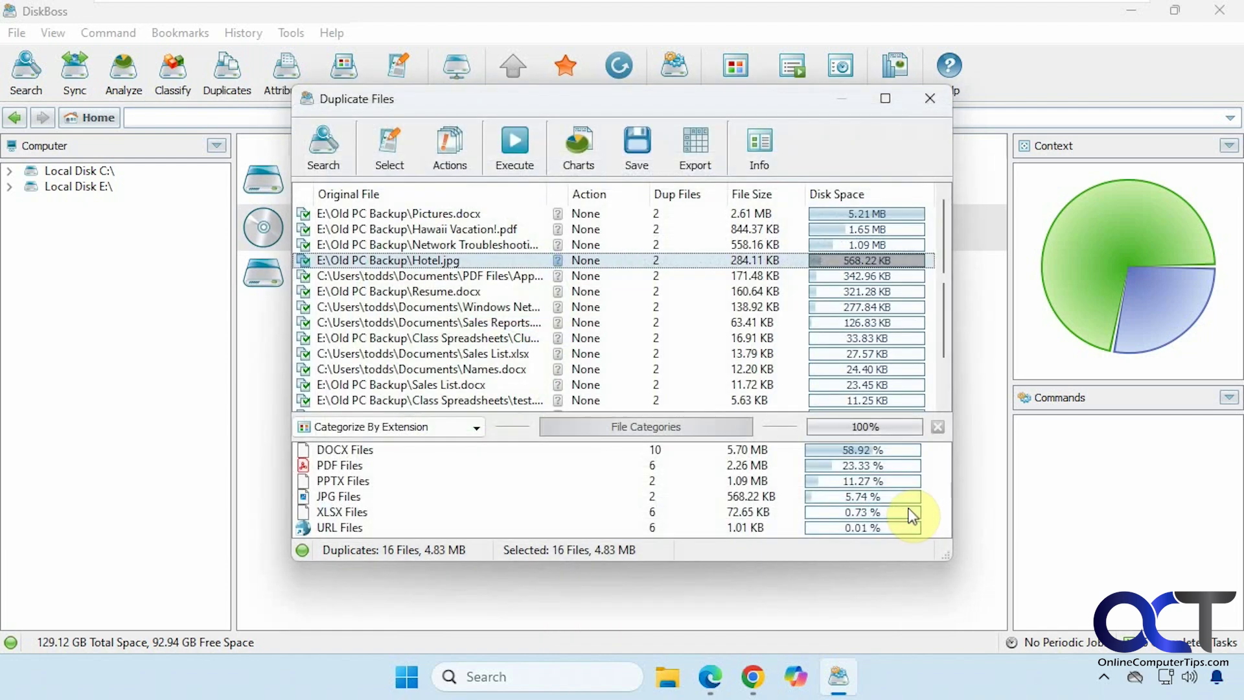
# Step: Group the duplicates by file type and close the Duplicate Files results window
pyautogui.click(451, 150)
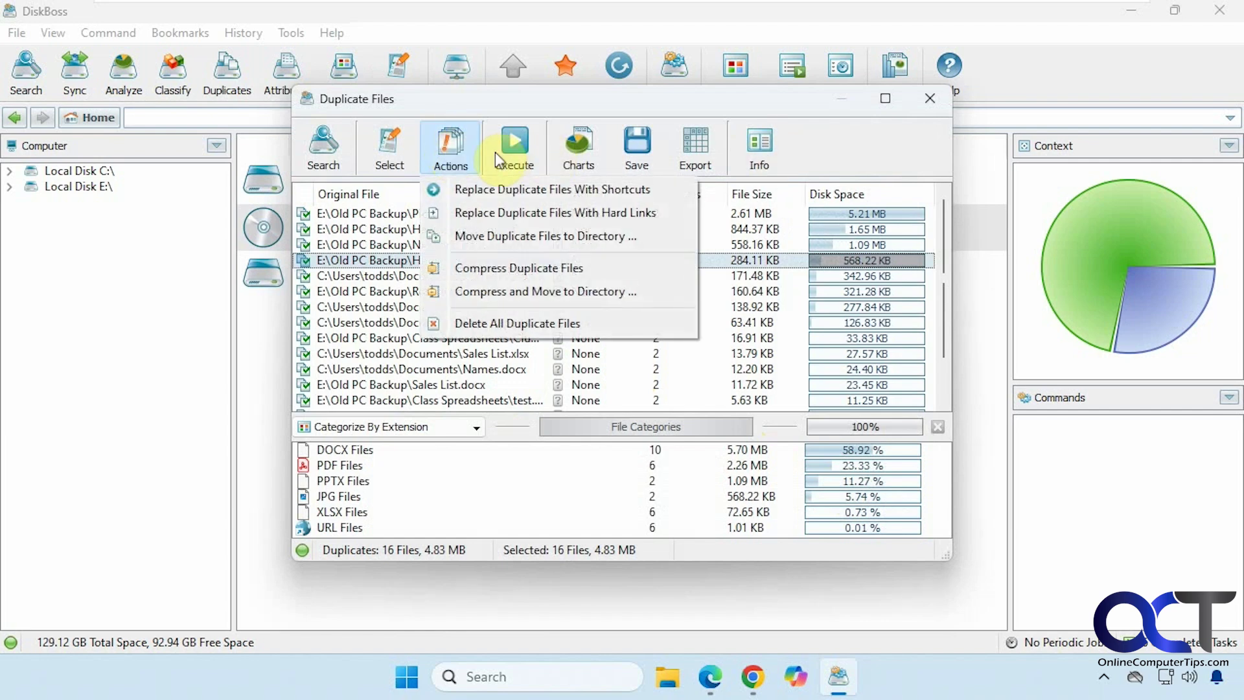
pyautogui.click(851, 153)
pyautogui.click(460, 422)
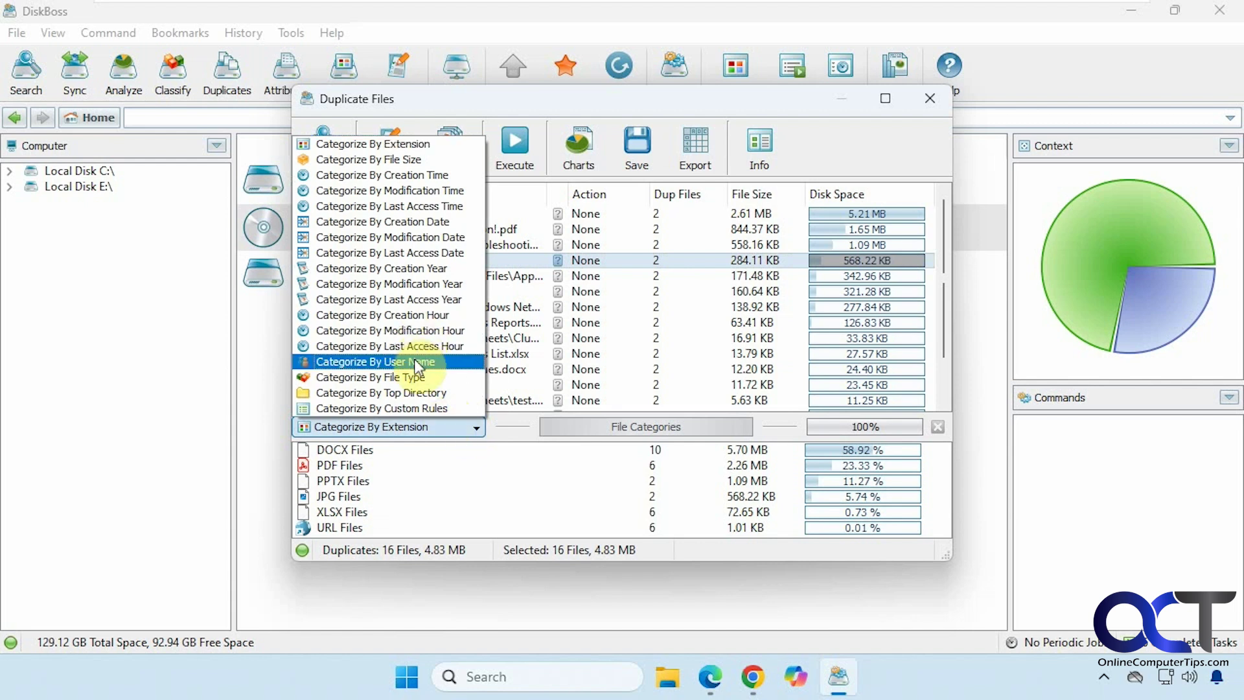
pyautogui.click(411, 376)
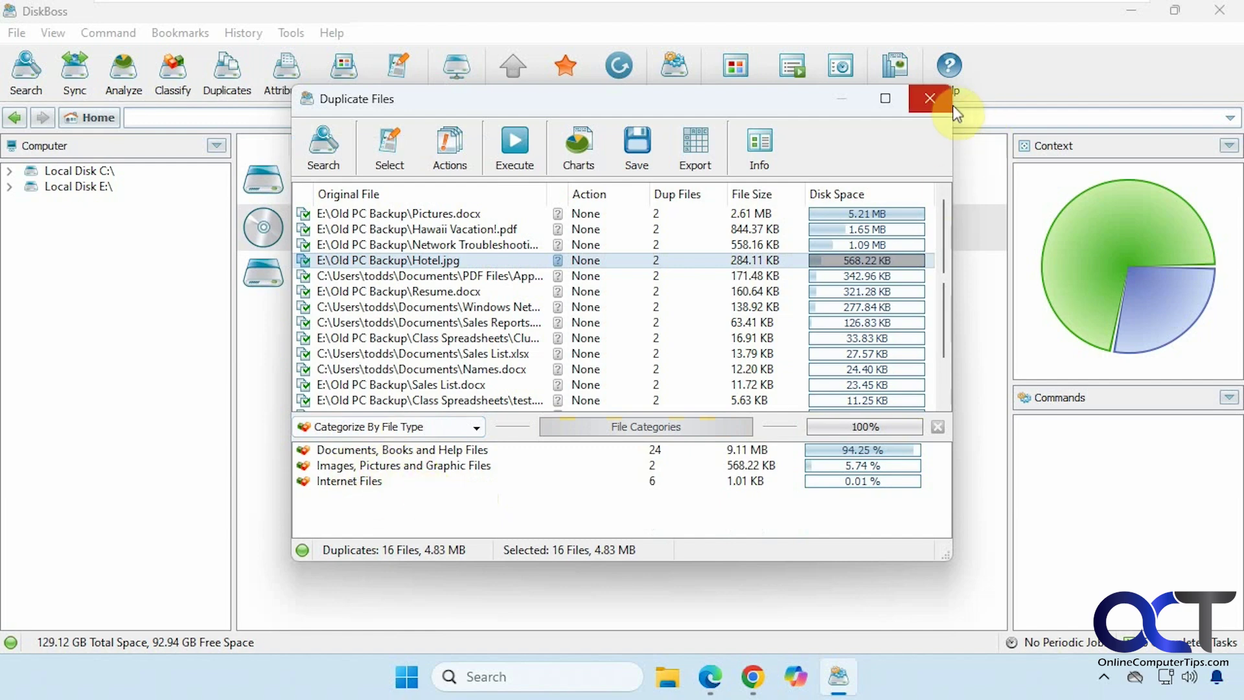
pyautogui.click(936, 99)
pyautogui.click(417, 181)
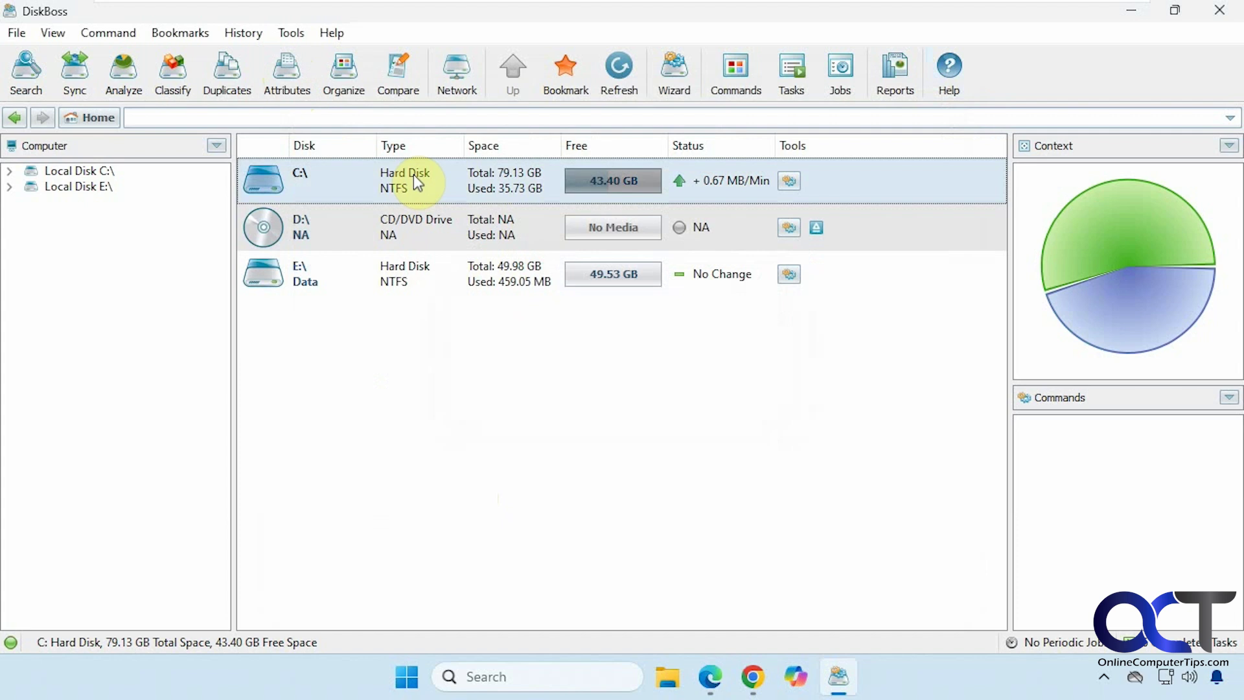
pyautogui.click(284, 75)
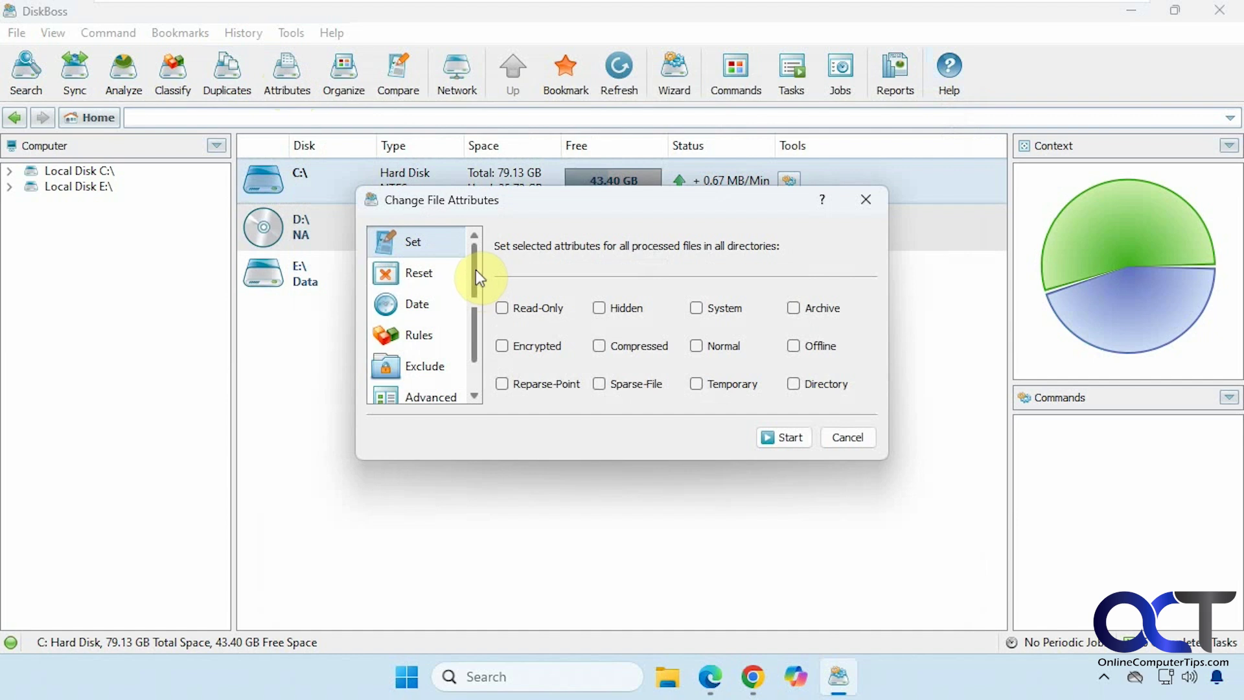
pyautogui.click(430, 271)
pyautogui.click(422, 301)
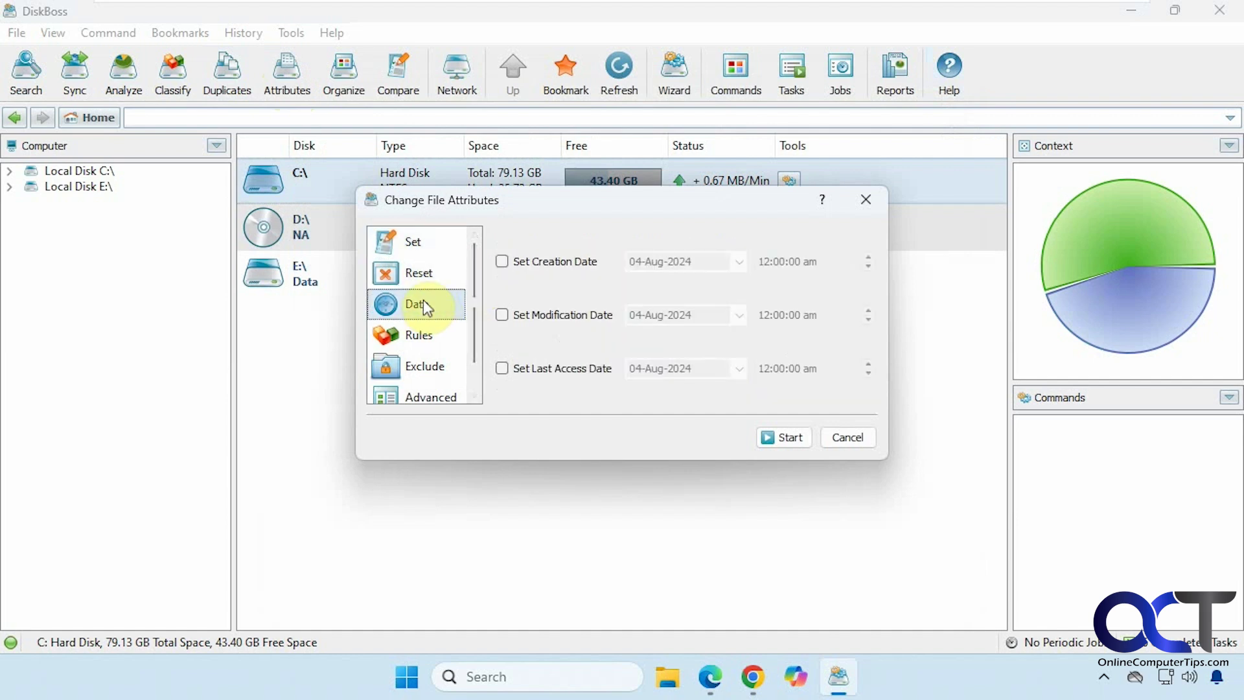
pyautogui.click(426, 332)
pyautogui.click(429, 361)
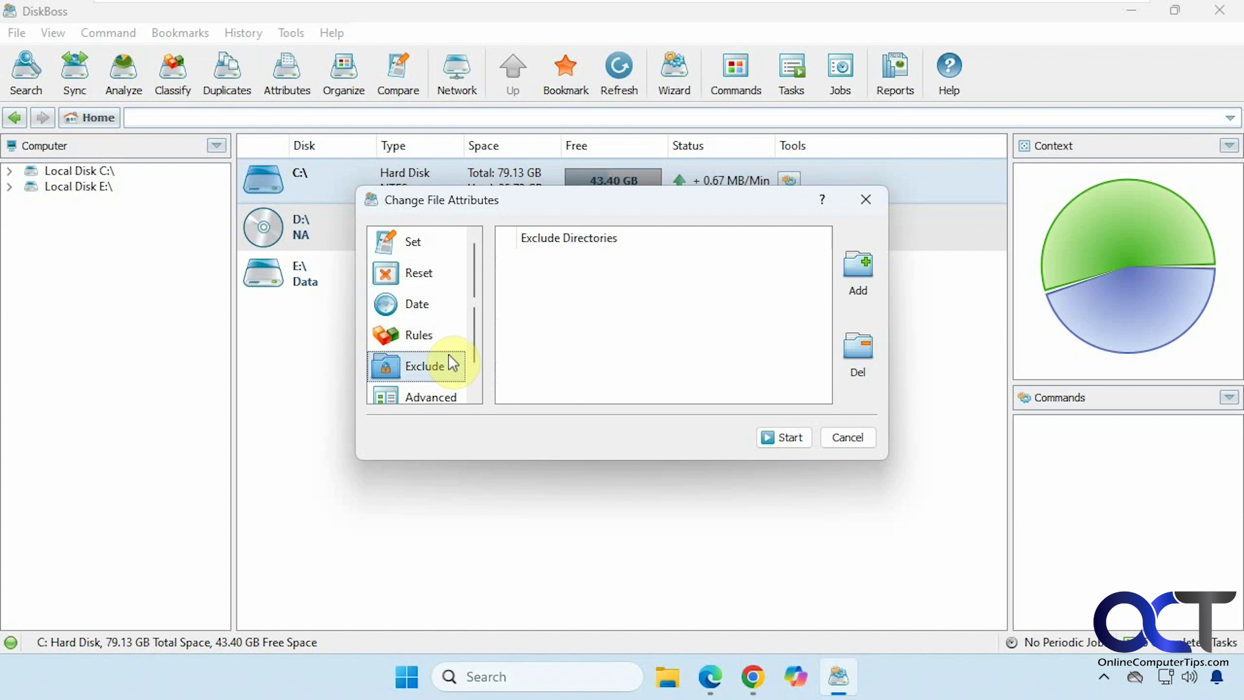
pyautogui.scroll(-1, 475, 355)
pyautogui.click(438, 365)
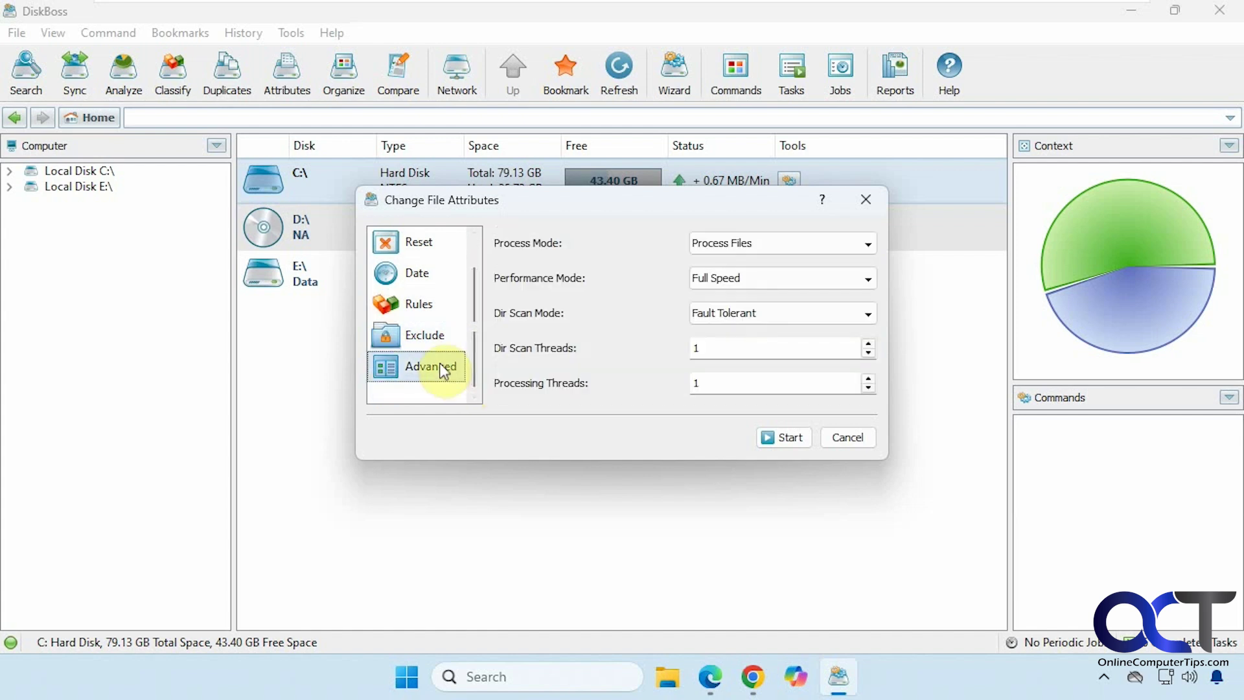
pyautogui.click(861, 434)
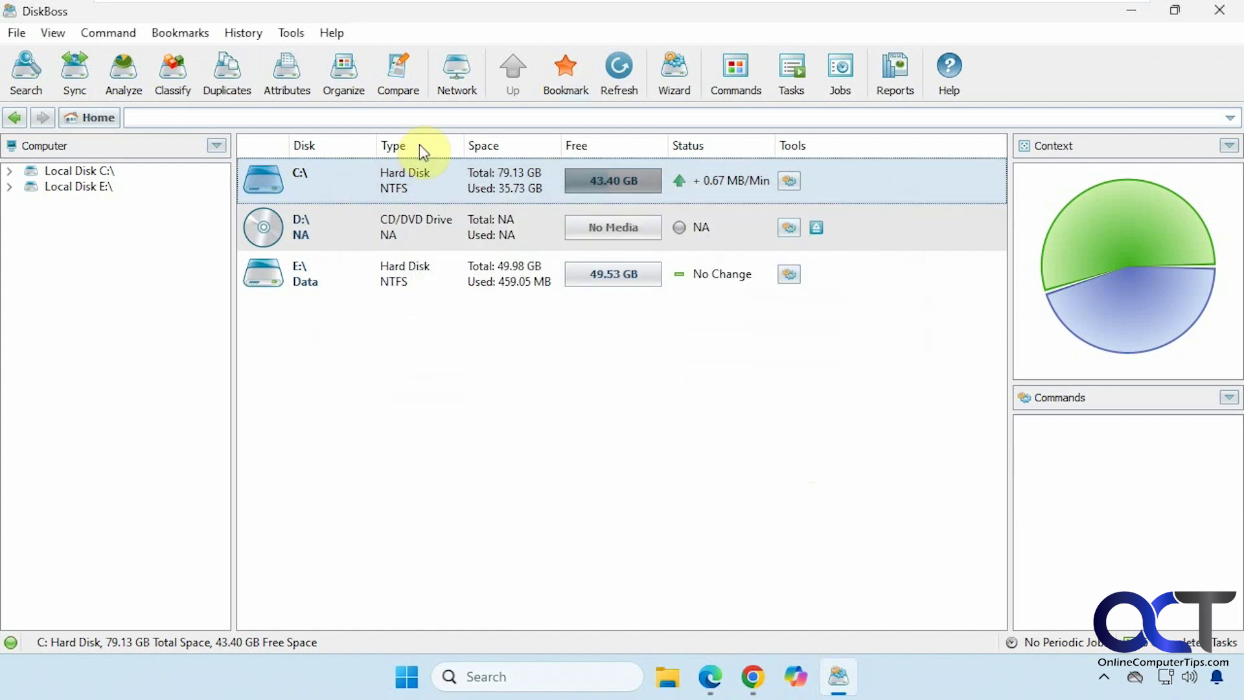
# Step: Set up a directory comparison with Documents as source and E:\Old PC Backup as destination
pyautogui.click(397, 81)
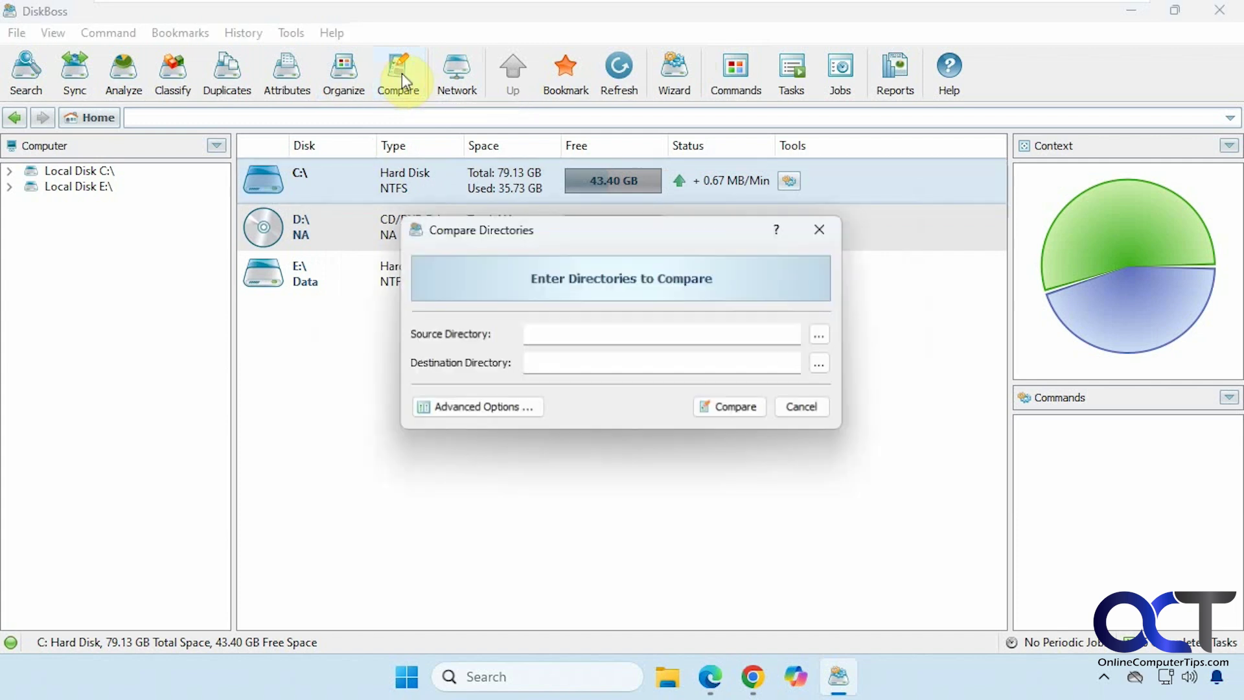
pyautogui.click(821, 338)
pyautogui.click(553, 322)
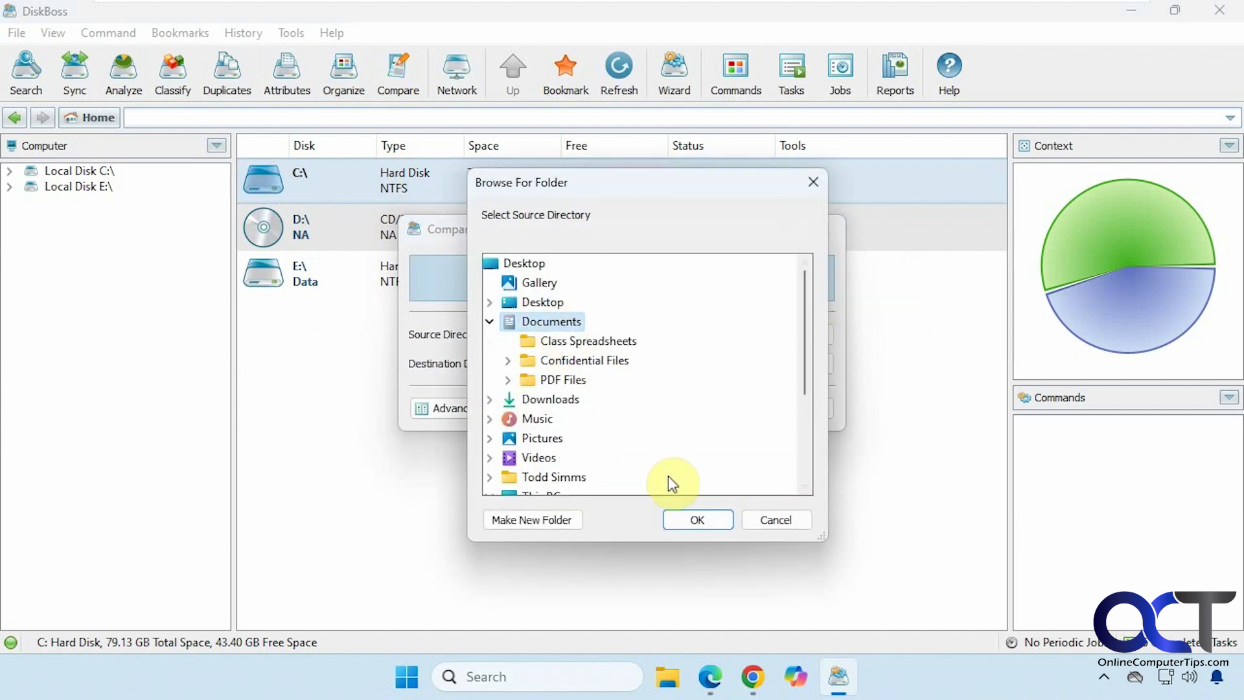
pyautogui.click(689, 519)
pyautogui.click(822, 364)
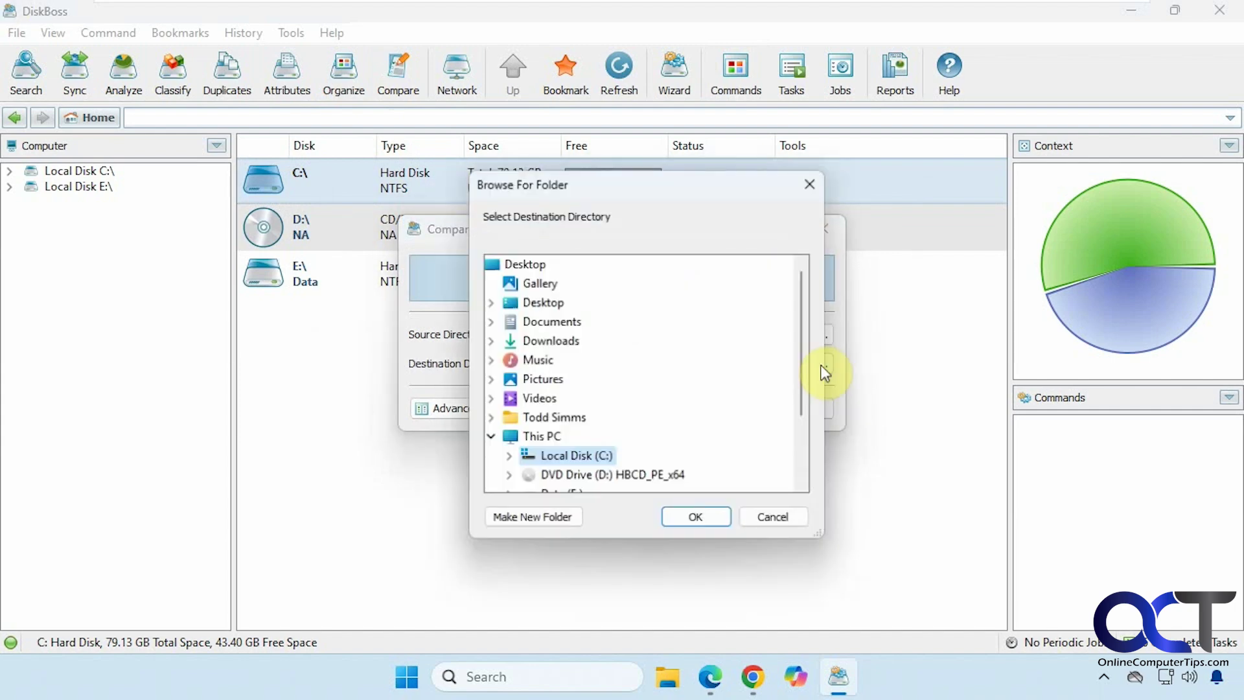
pyautogui.moveTo(806, 392); pyautogui.dragTo(805, 443)
pyautogui.click(578, 424)
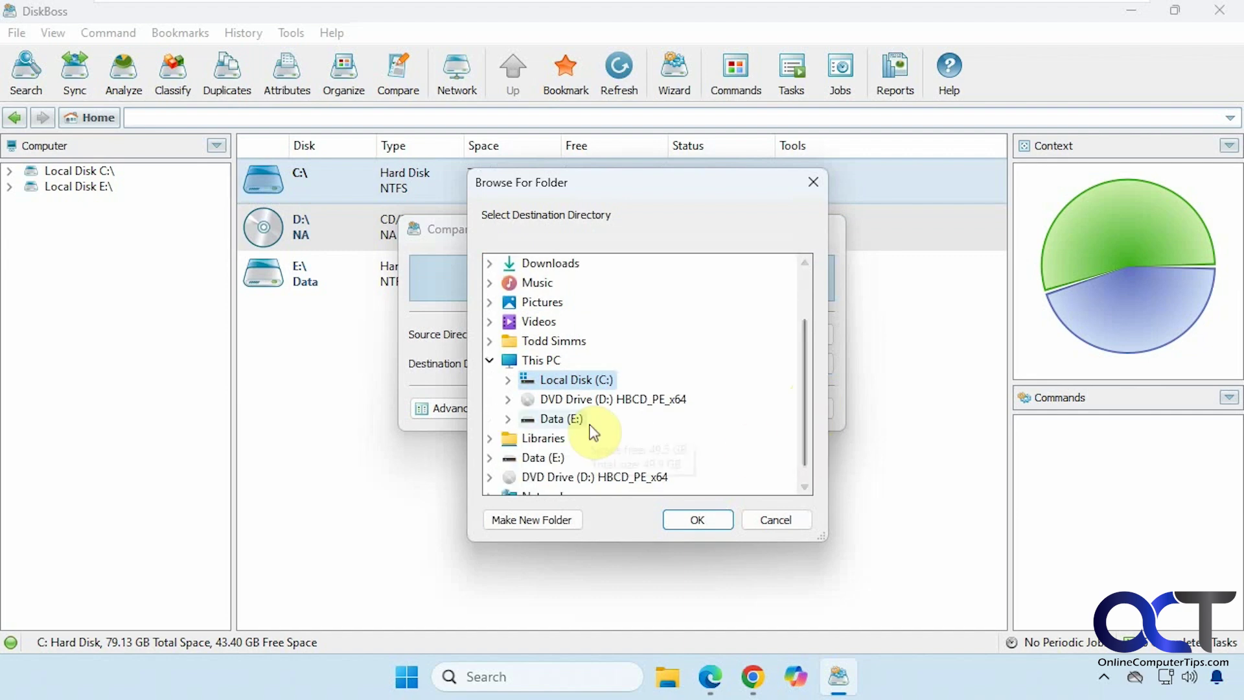
pyautogui.click(597, 453)
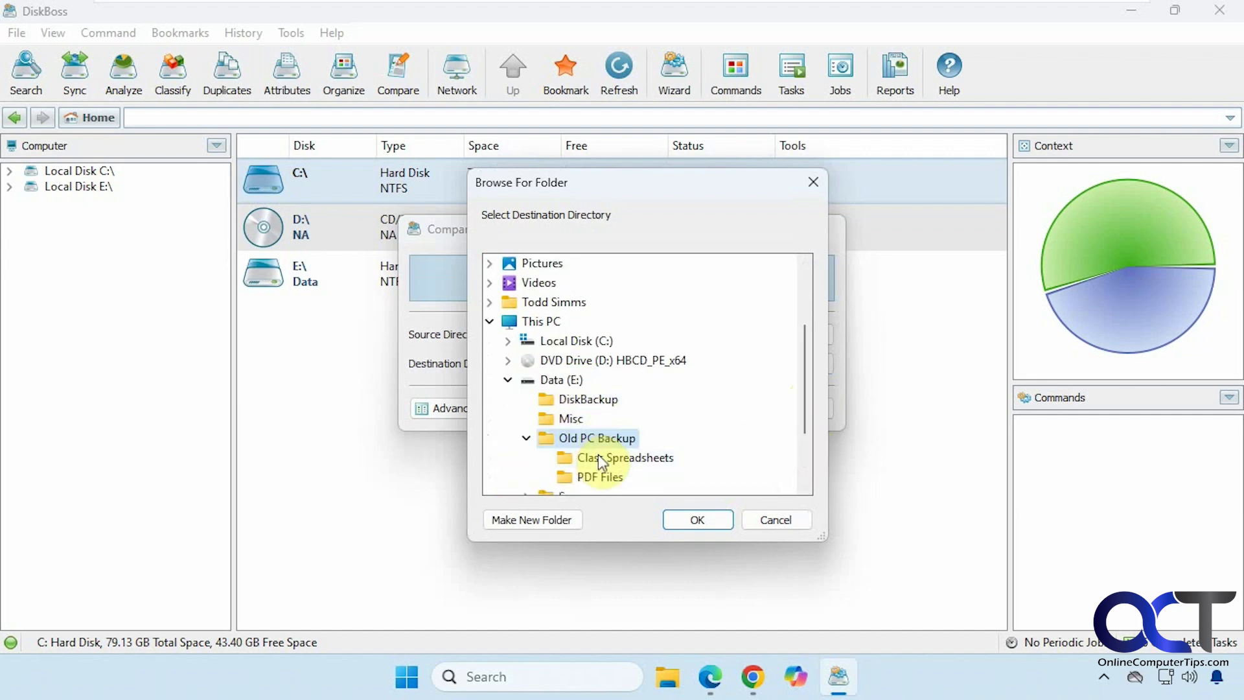
pyautogui.click(697, 519)
# Step: Run the comparison, scroll through the 84 detected changes, and close the results
pyautogui.click(729, 409)
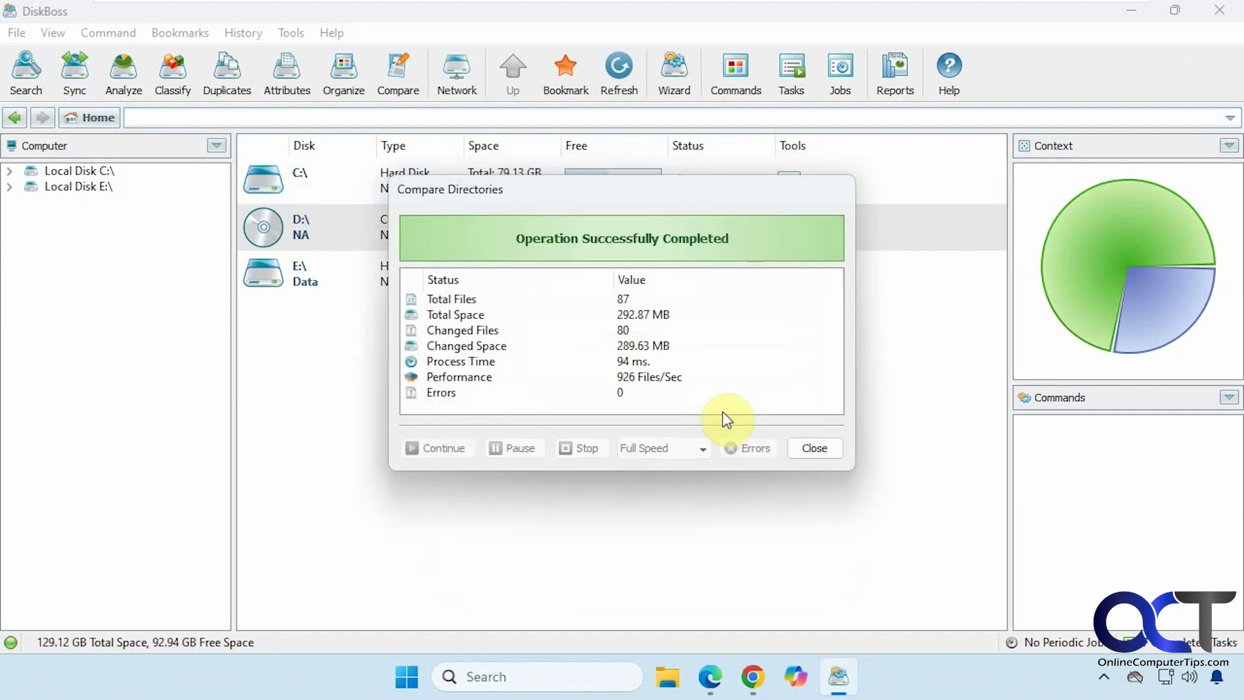
pyautogui.moveTo(876, 278); pyautogui.dragTo(873, 375)
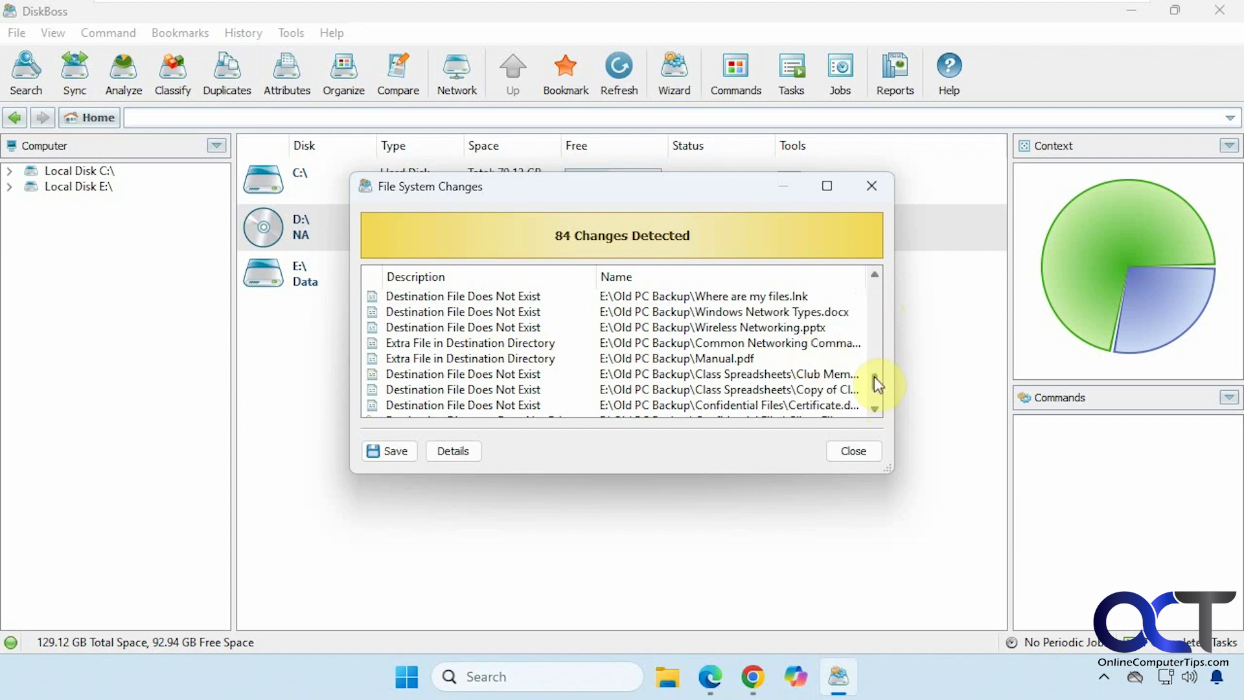
pyautogui.moveTo(871, 380); pyautogui.dragTo(864, 267)
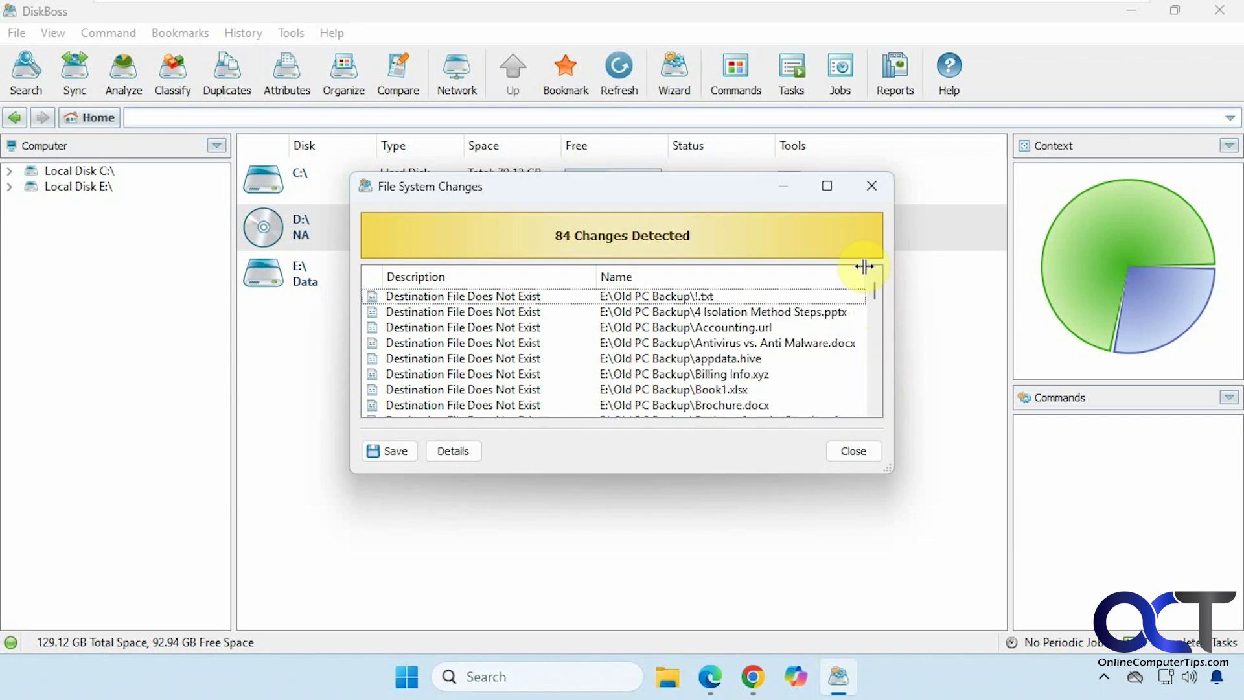
pyautogui.click(853, 451)
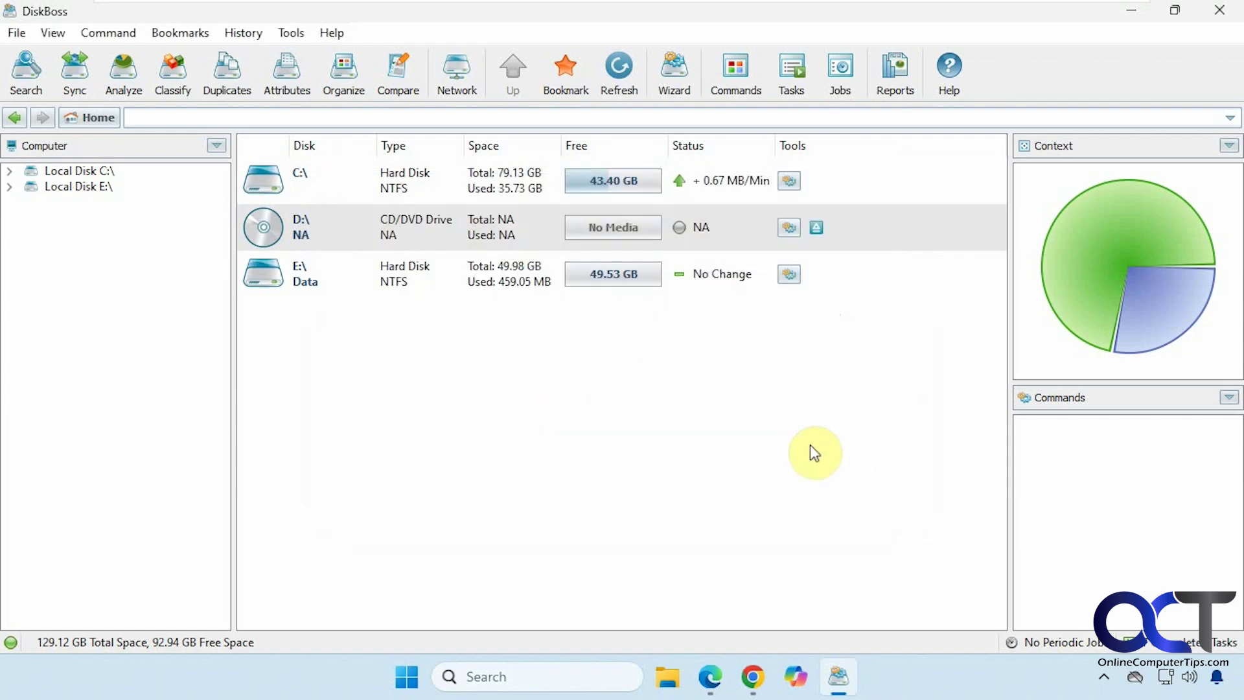
pyautogui.click(680, 74)
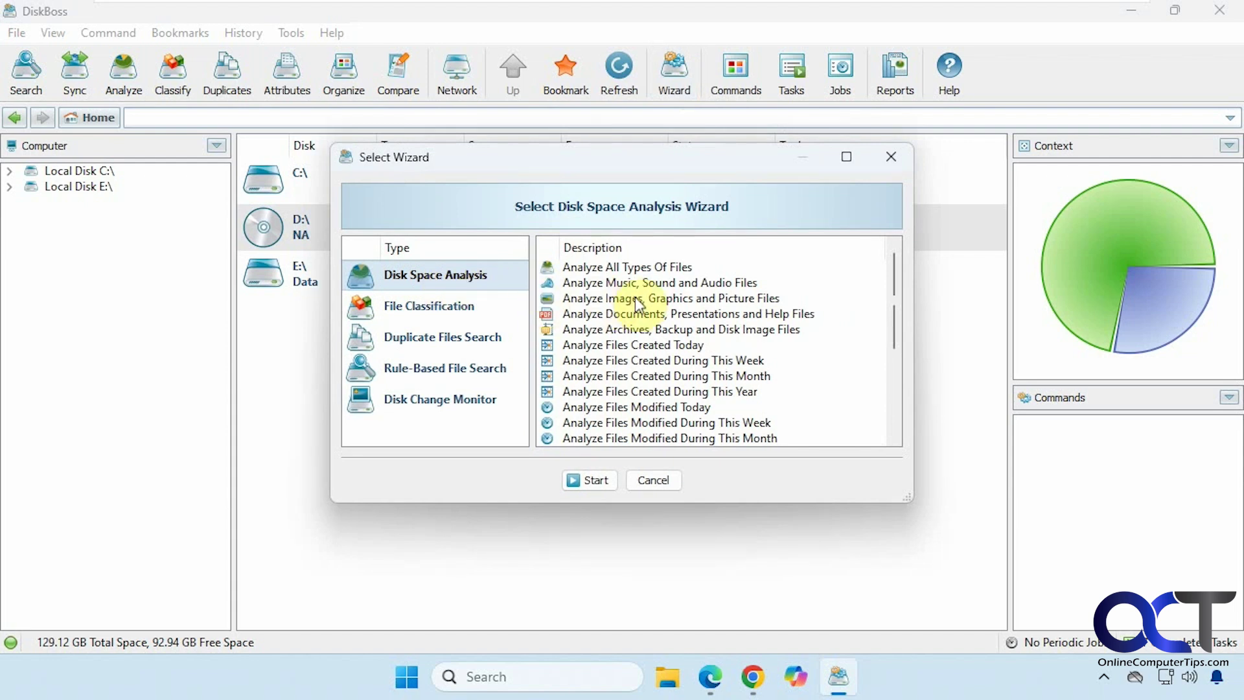
pyautogui.moveTo(894, 320)
pyautogui.mouseDown()
pyautogui.moveTo(888, 388)
pyautogui.moveTo(896, 305)
pyautogui.mouseUp()
pyautogui.click(443, 308)
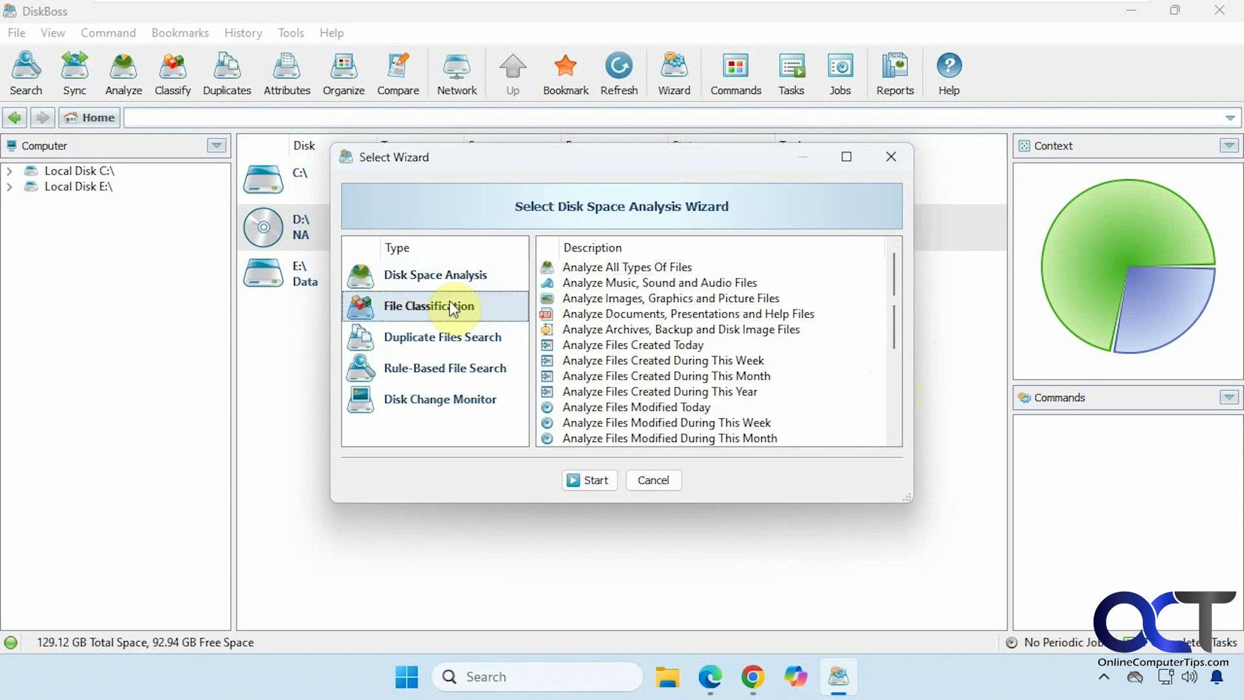
pyautogui.click(453, 336)
pyautogui.click(479, 367)
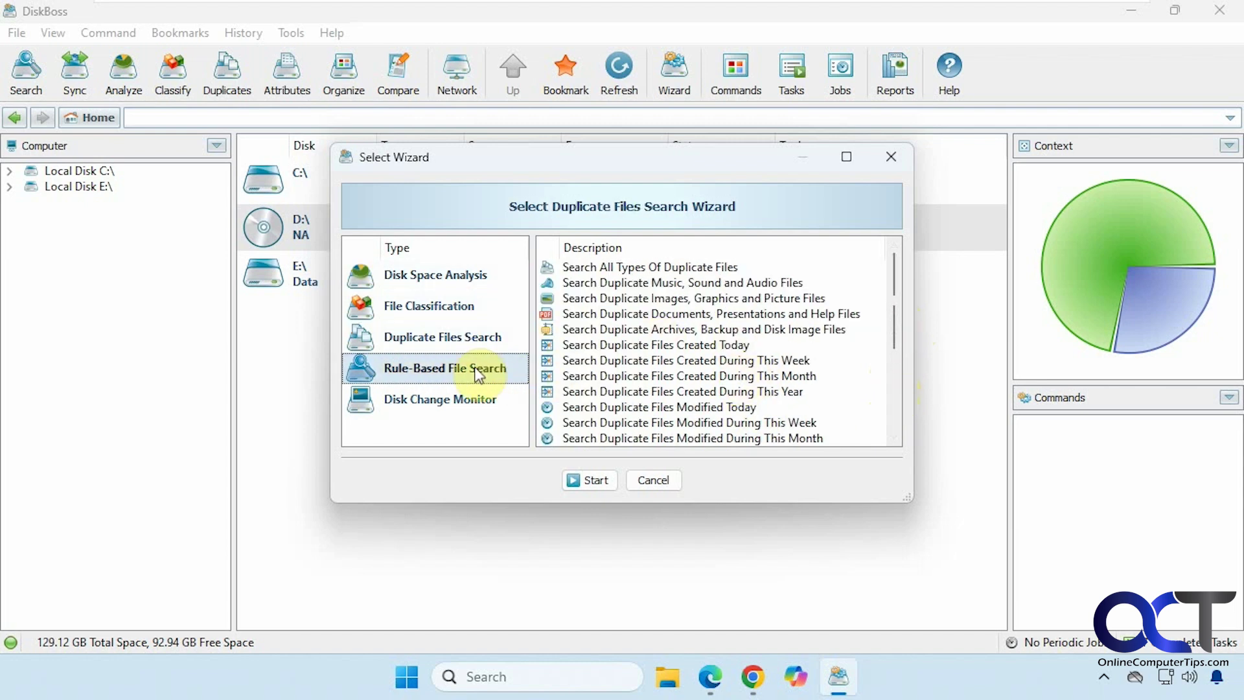
pyautogui.click(443, 400)
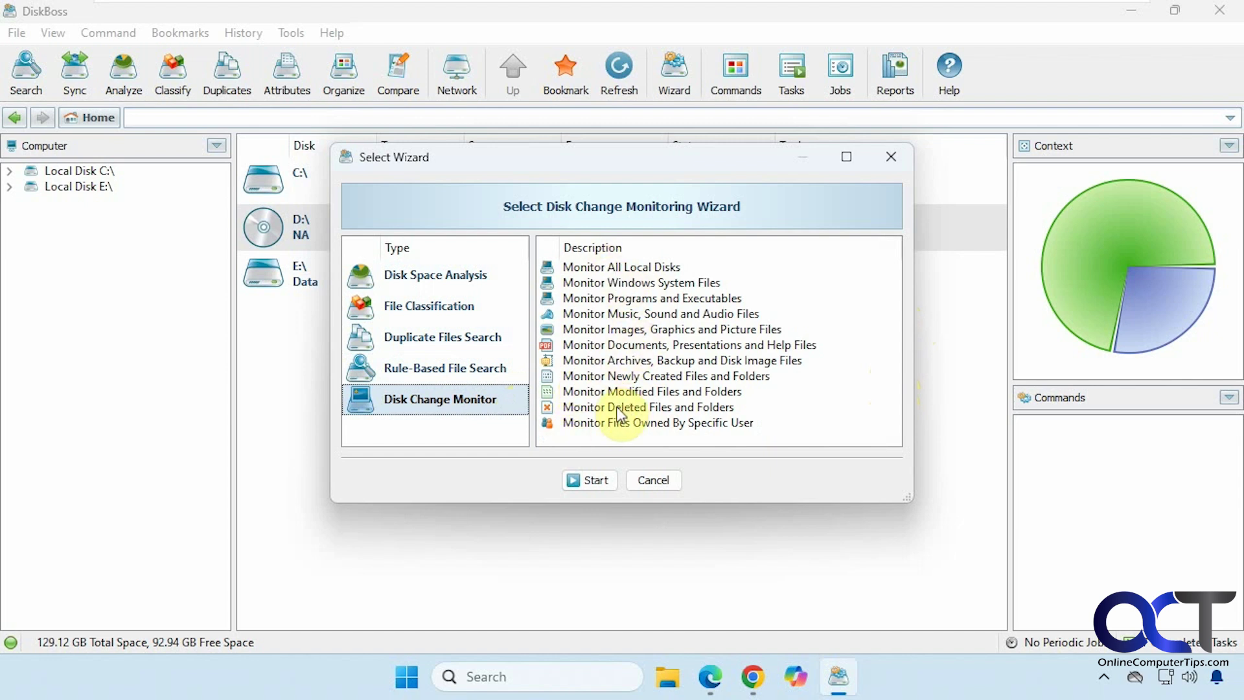
pyautogui.click(653, 480)
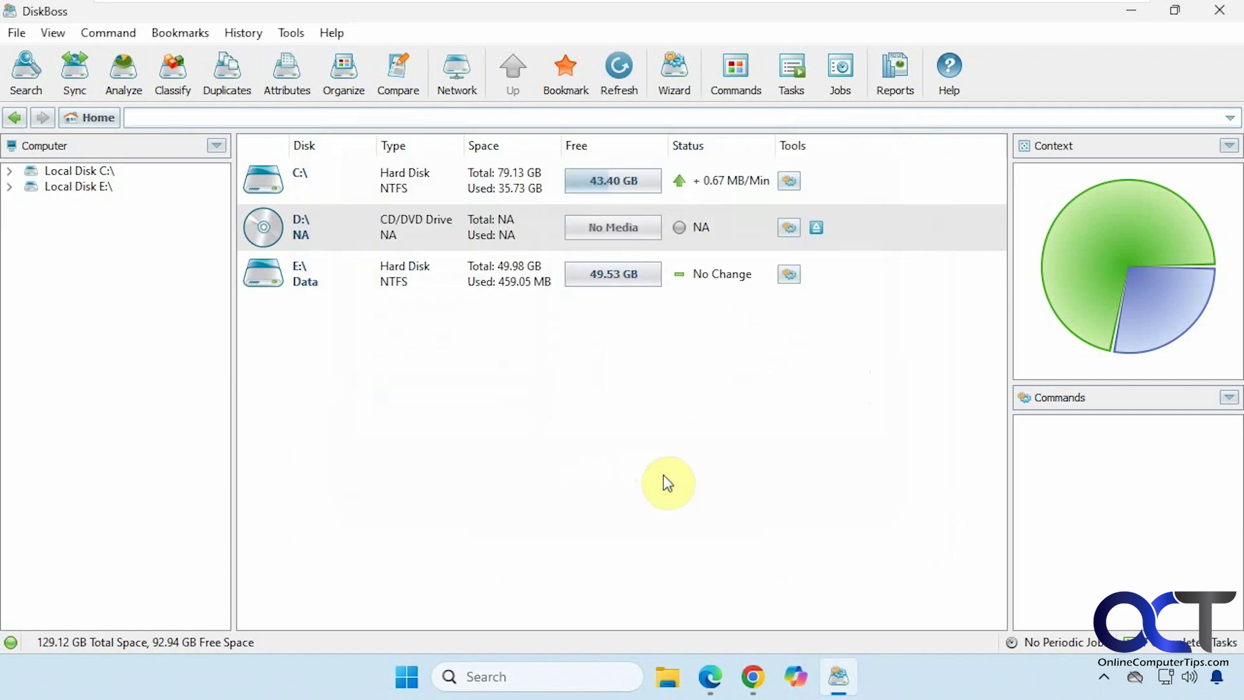
pyautogui.click(803, 83)
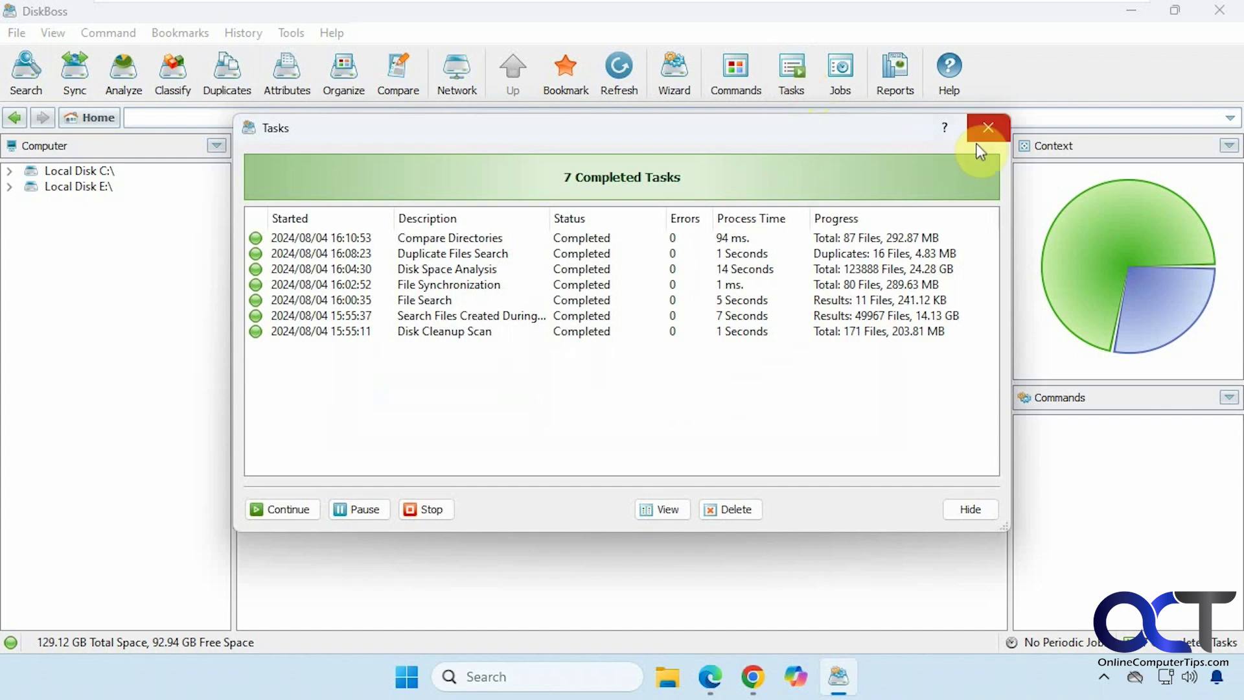
pyautogui.click(985, 129)
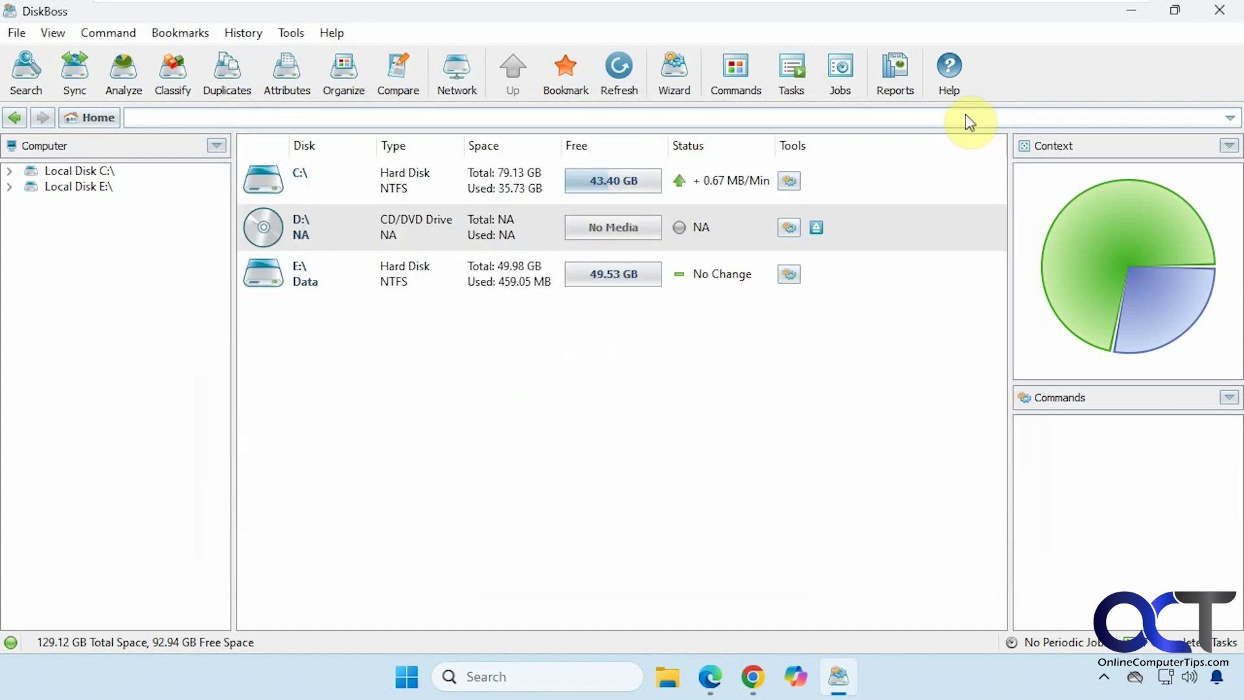
pyautogui.click(842, 90)
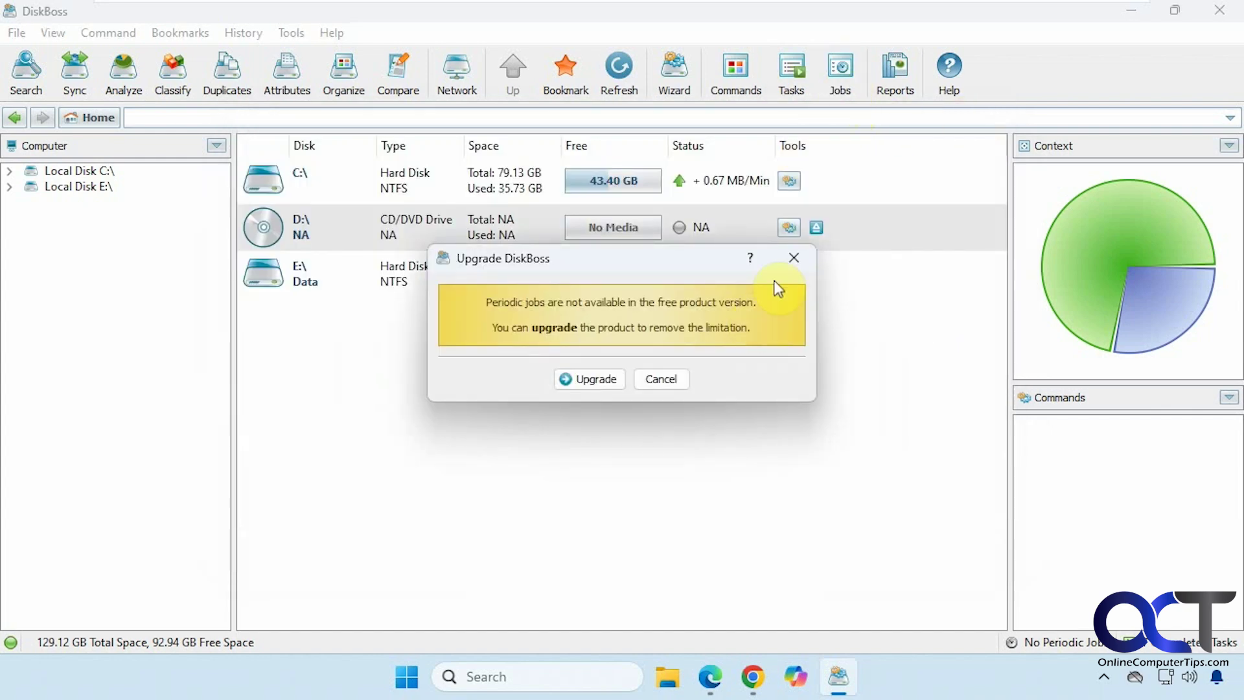
pyautogui.click(793, 257)
pyautogui.click(891, 75)
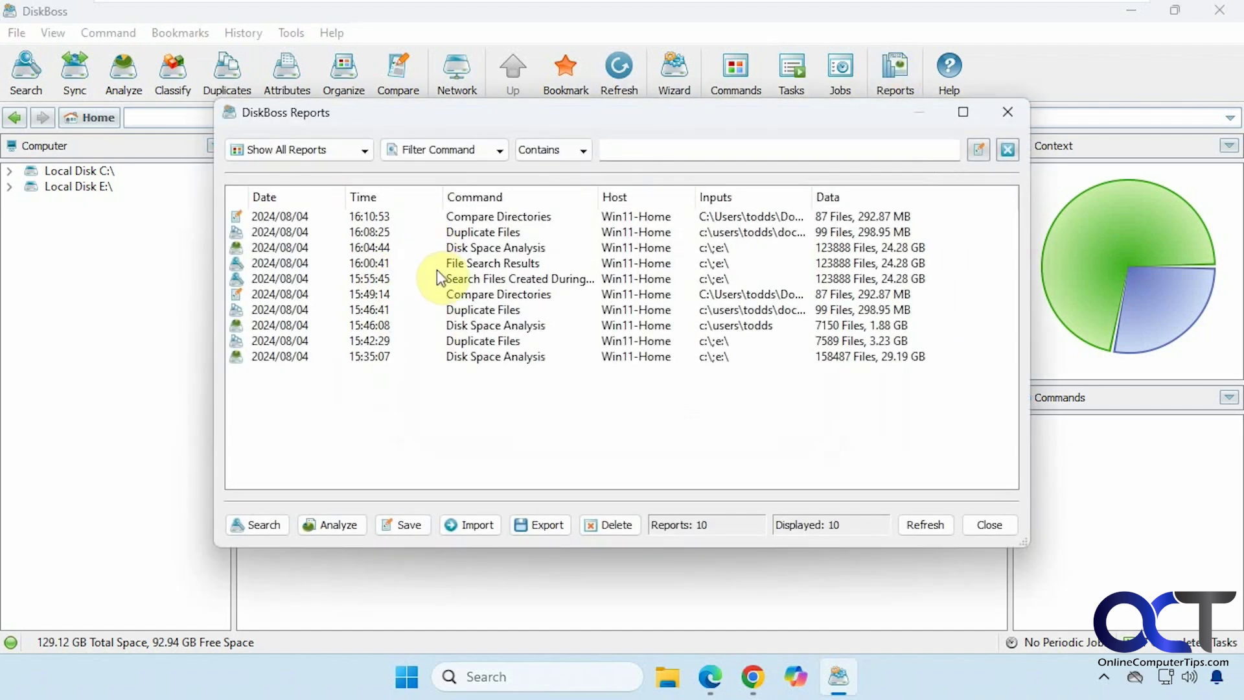
pyautogui.click(1008, 118)
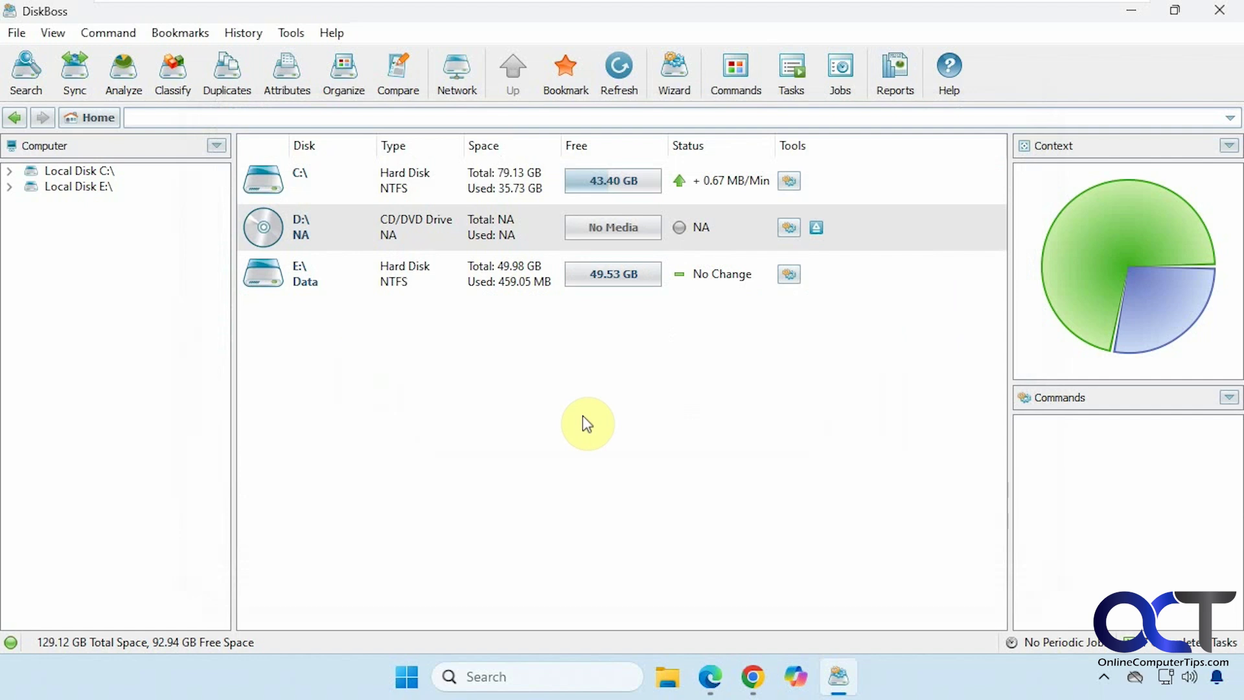
# Step: Browse the File, Command, Bookmarks and History menus, ending on the Tools menu
pyautogui.click(19, 33)
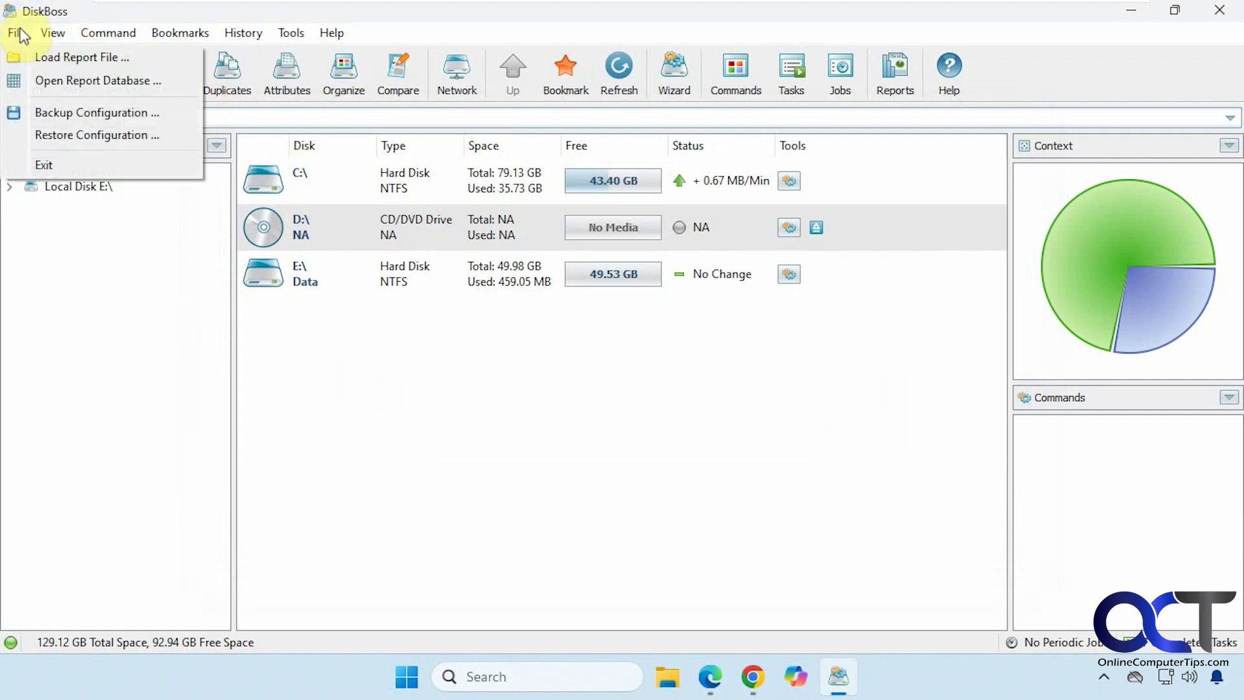
pyautogui.moveTo(52, 39)
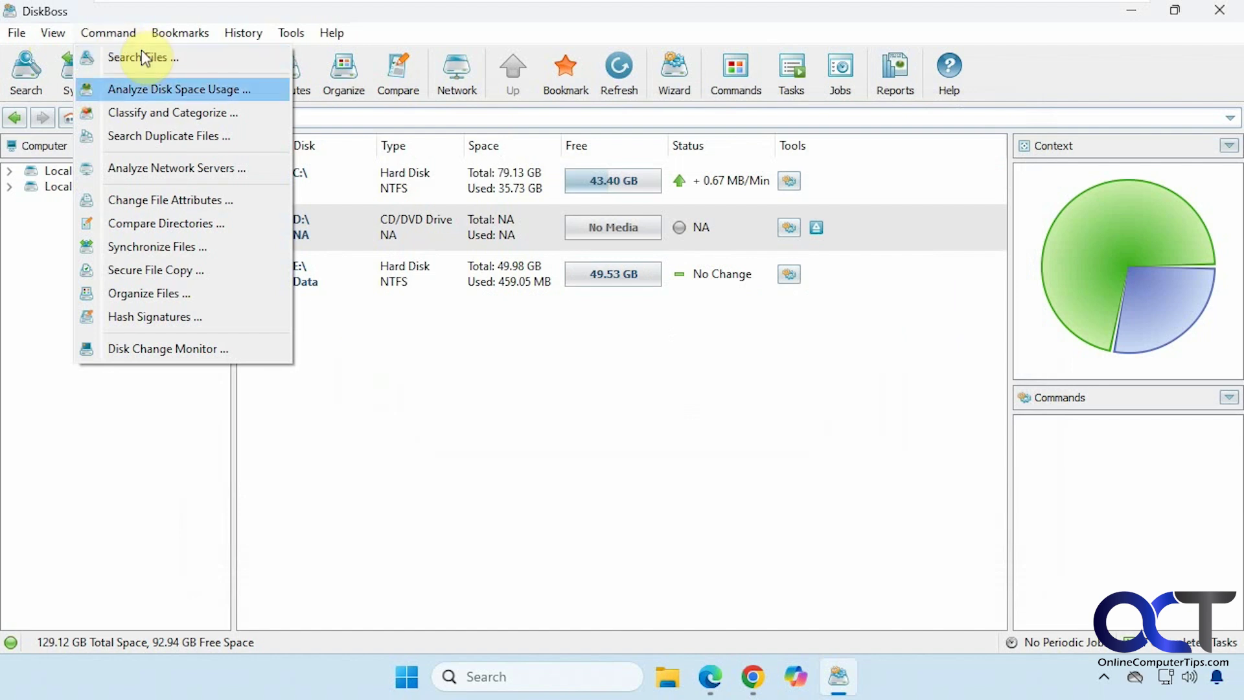
pyautogui.moveTo(169, 31)
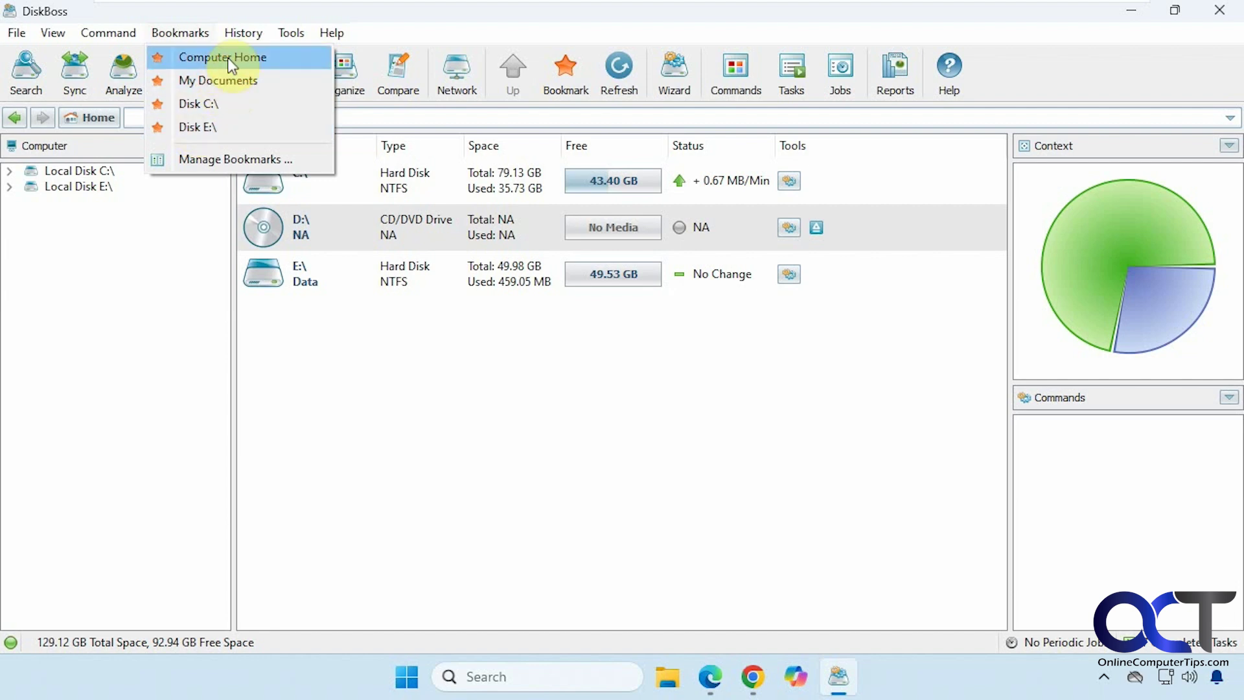
pyautogui.moveTo(243, 29)
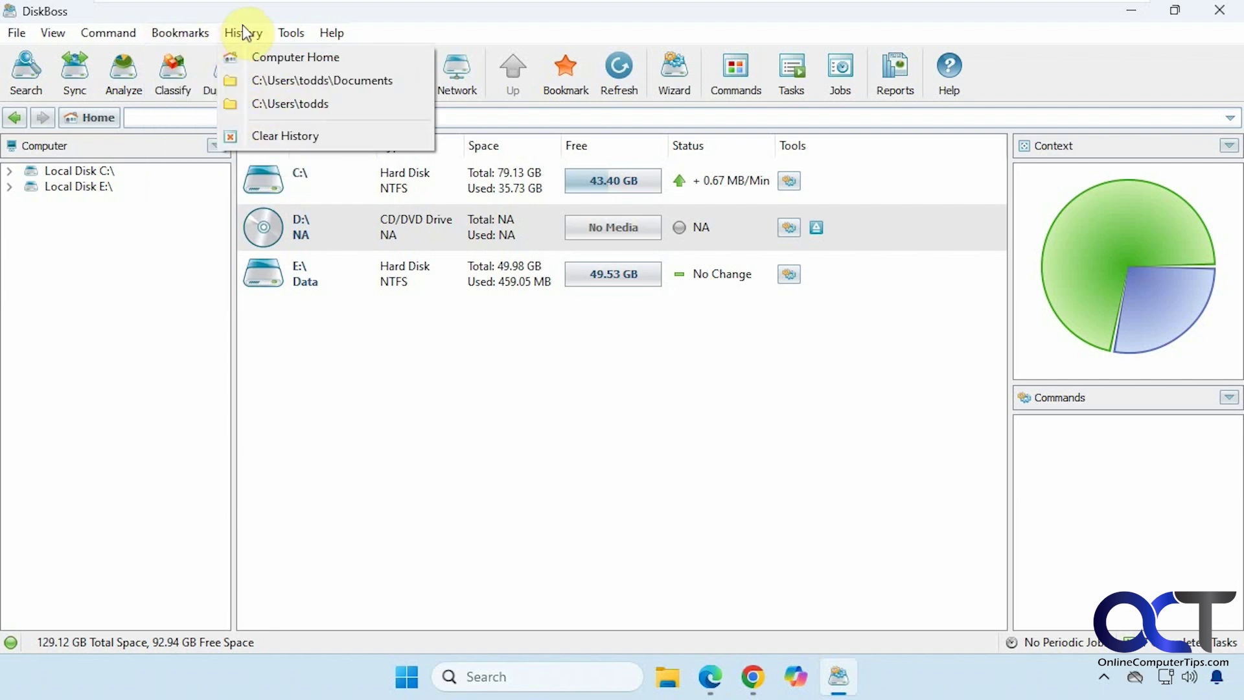
pyautogui.press('Right')
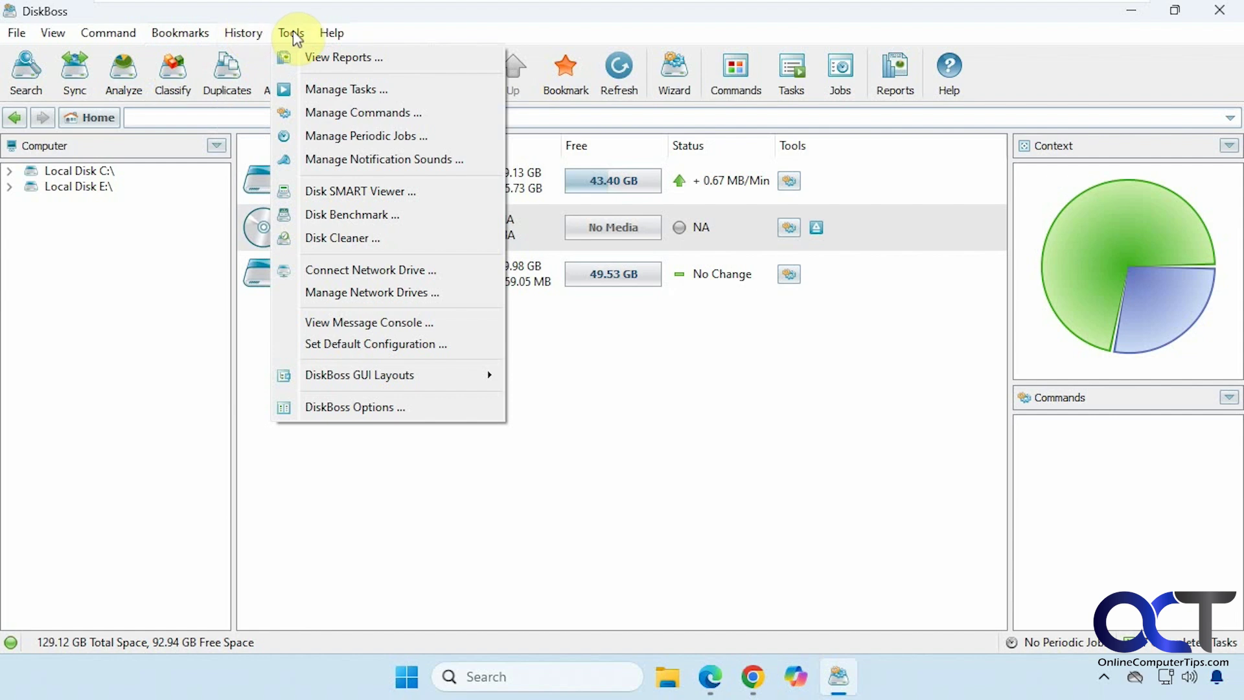
# Step: Run the Disk Cleaner scan, finding 167 files (203.81 MB), and keep Normal Mode
pyautogui.click(325, 239)
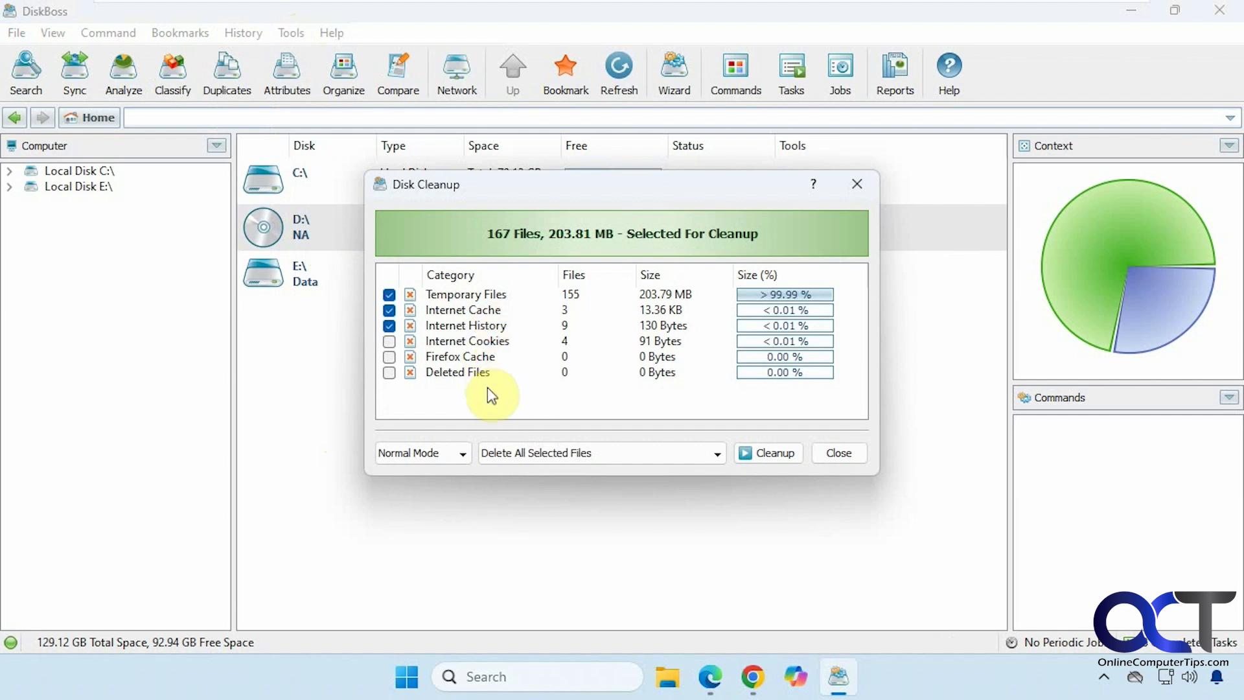
pyautogui.click(458, 452)
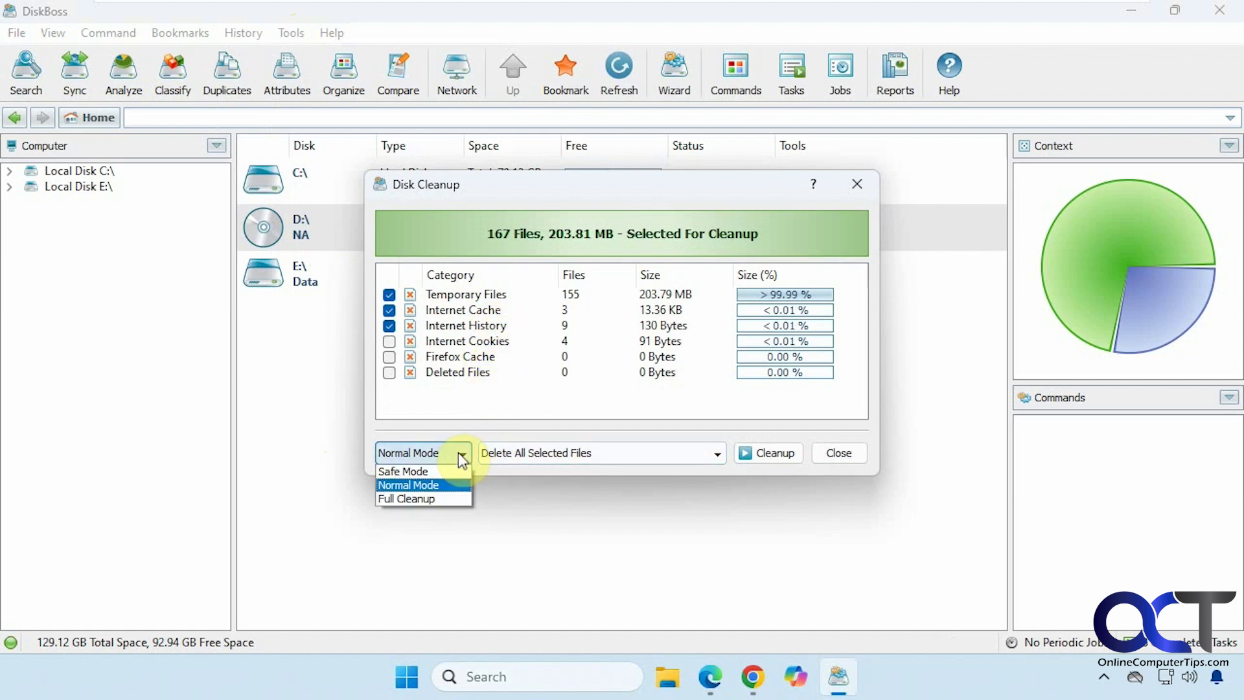
pyautogui.click(458, 452)
# Step: Leave the delete method as delete all selected files, and close without cleaning
pyautogui.click(502, 451)
pyautogui.click(499, 451)
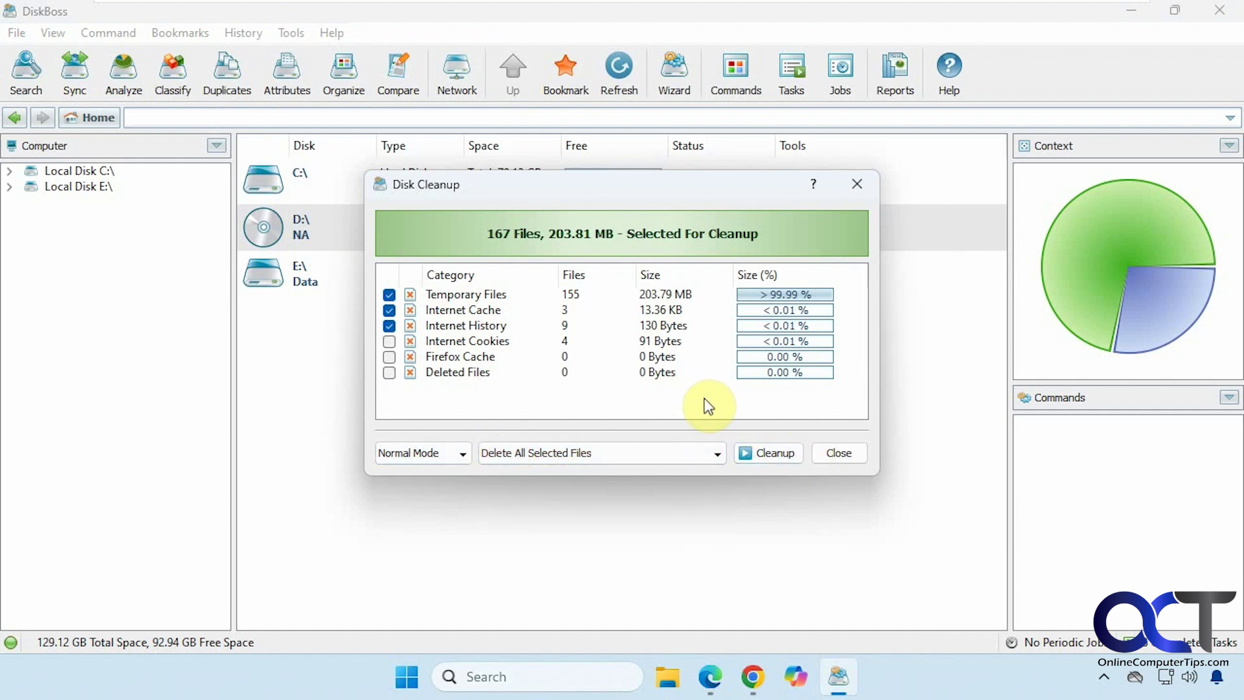
pyautogui.click(832, 453)
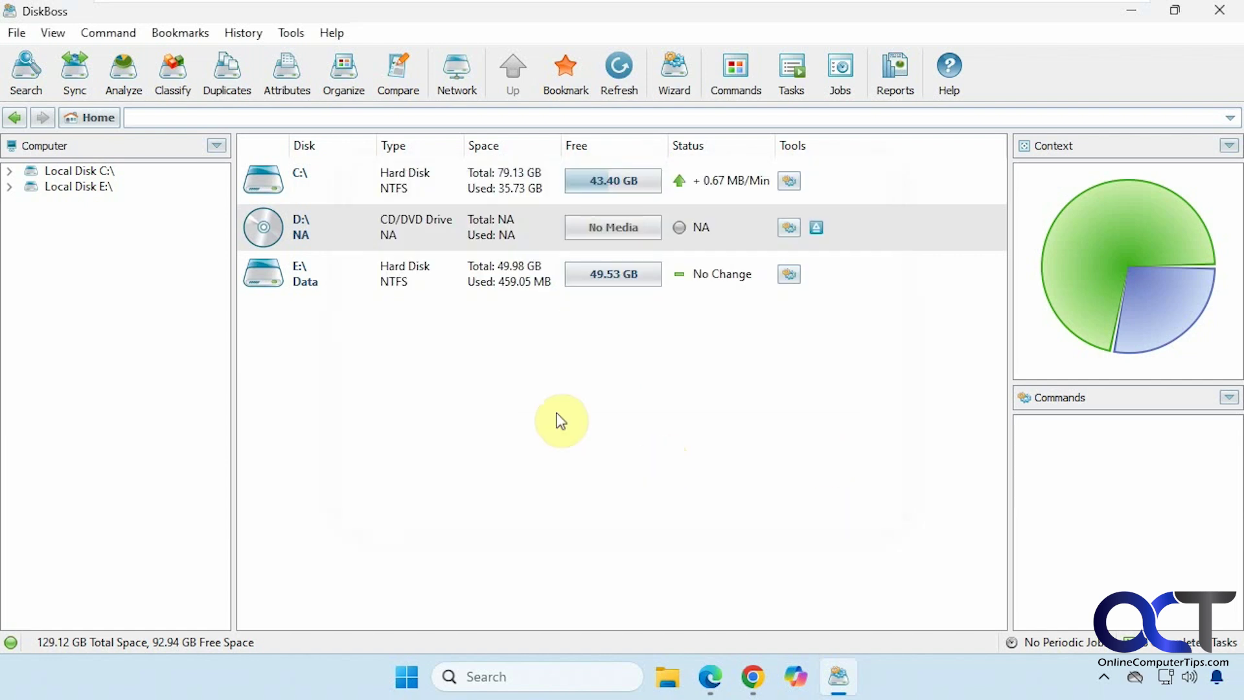